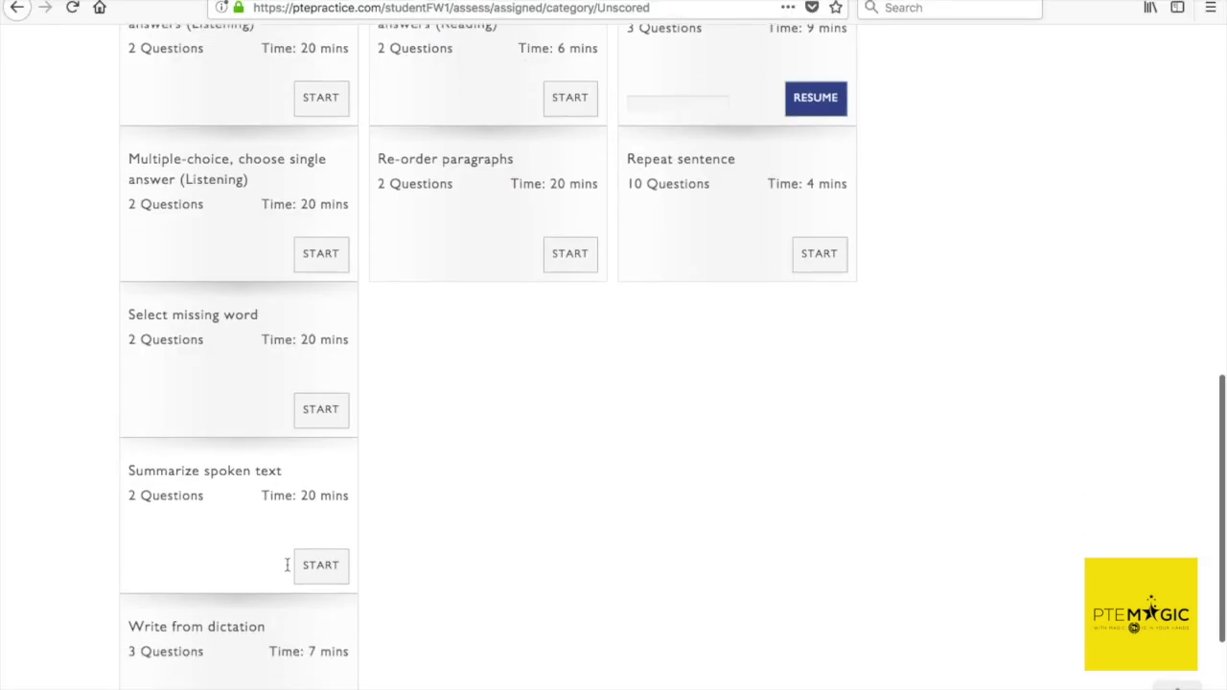
Start the 'Summarize spoken text' practice task from the unscored task list.
click(318, 565)
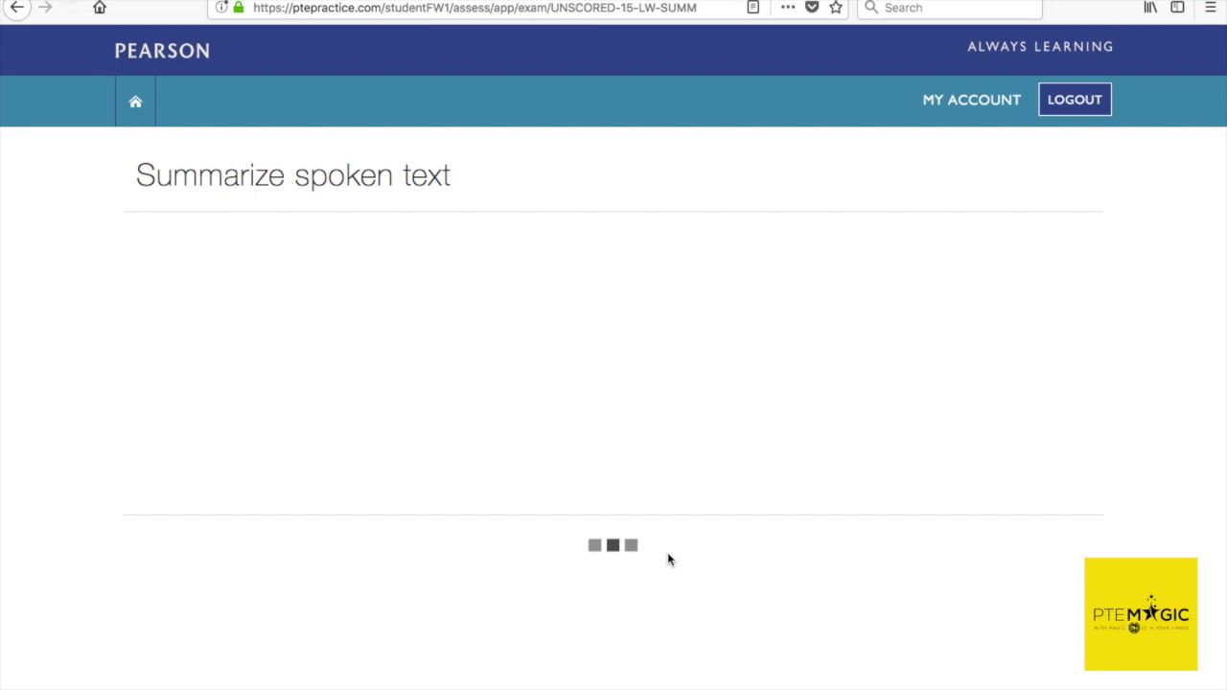
Start the interview audio and note 'International expension' in the answer box.
click(614, 566)
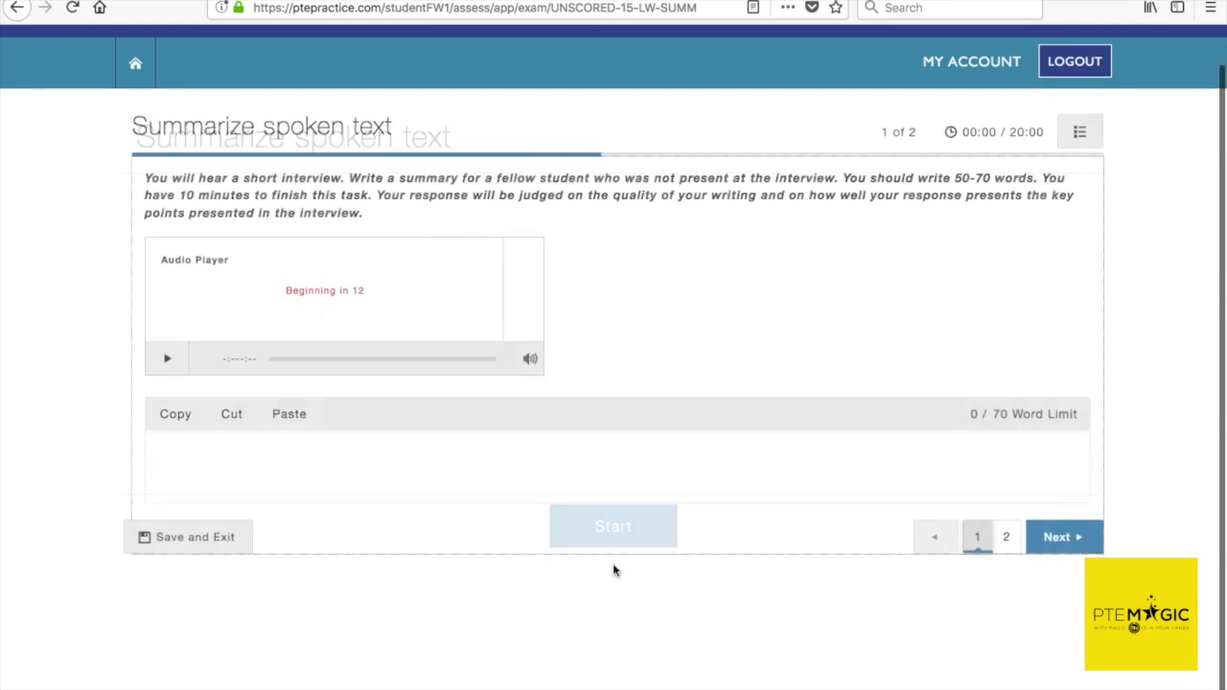
click(483, 491)
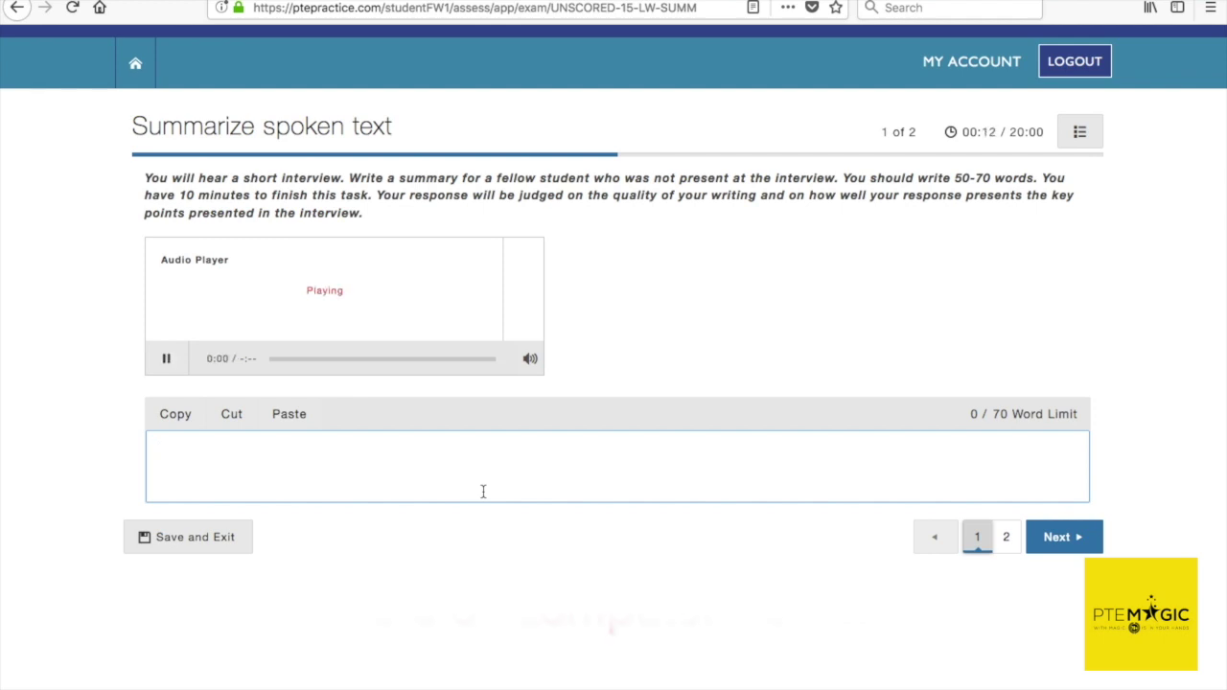
text(Internationa)
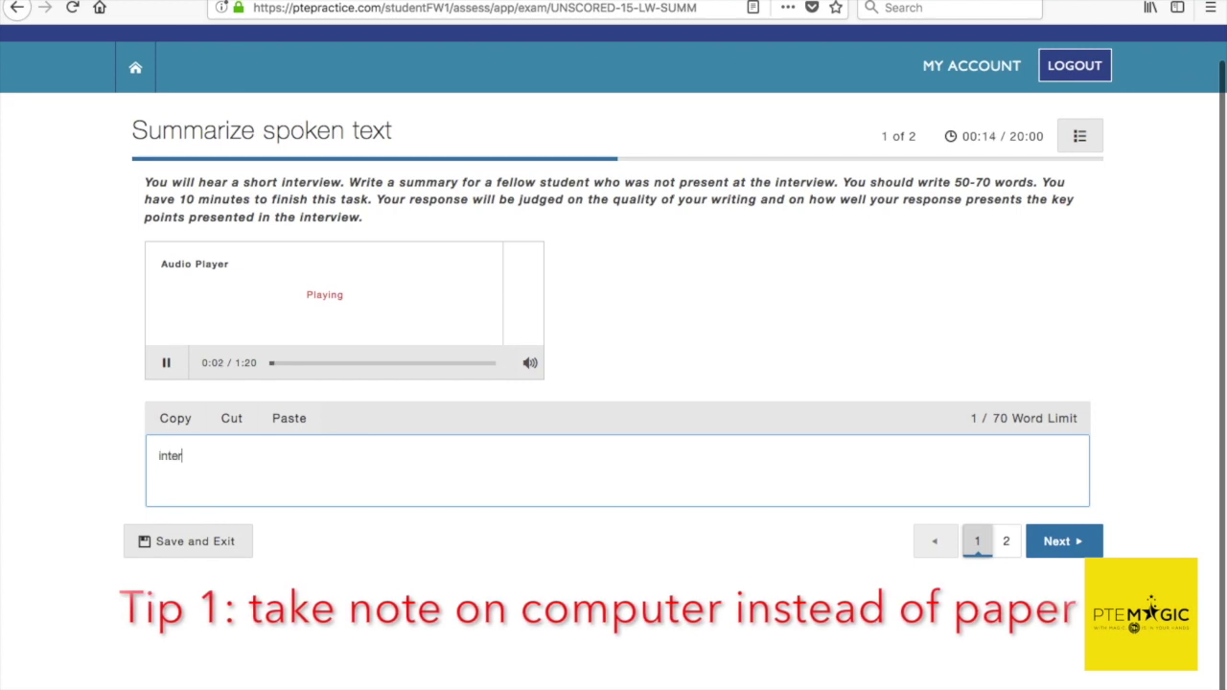
text( l)
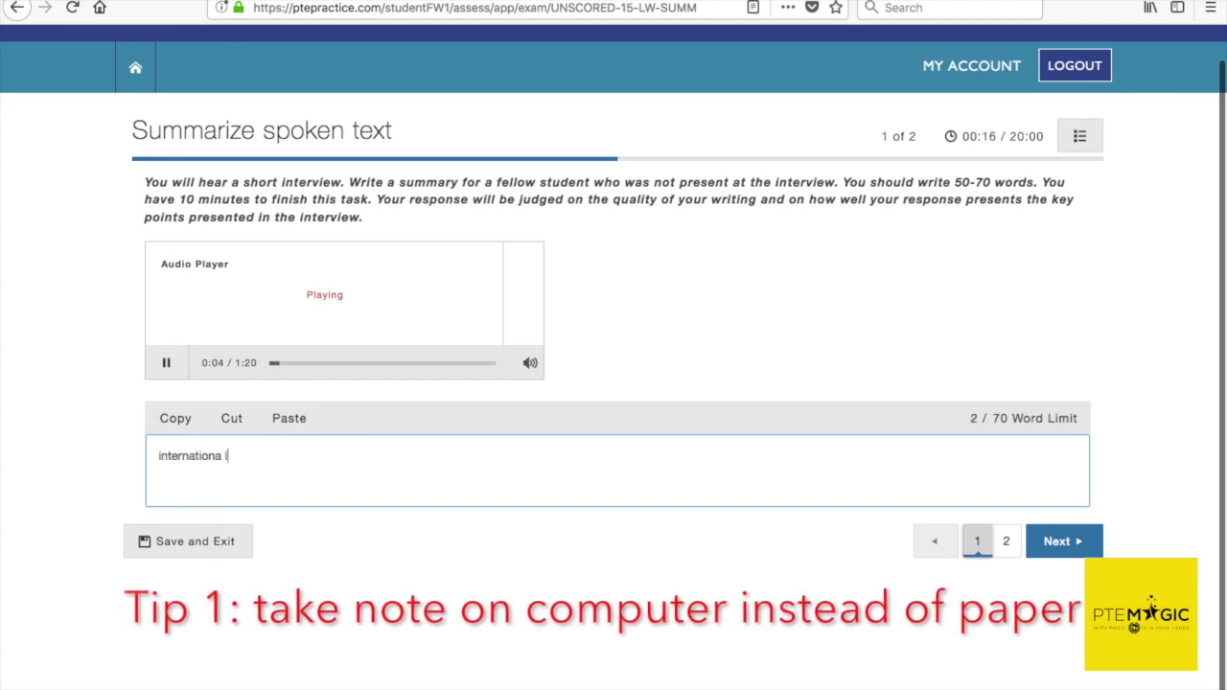
key(BackSpace)
key(BackSpace)
text(l expe)
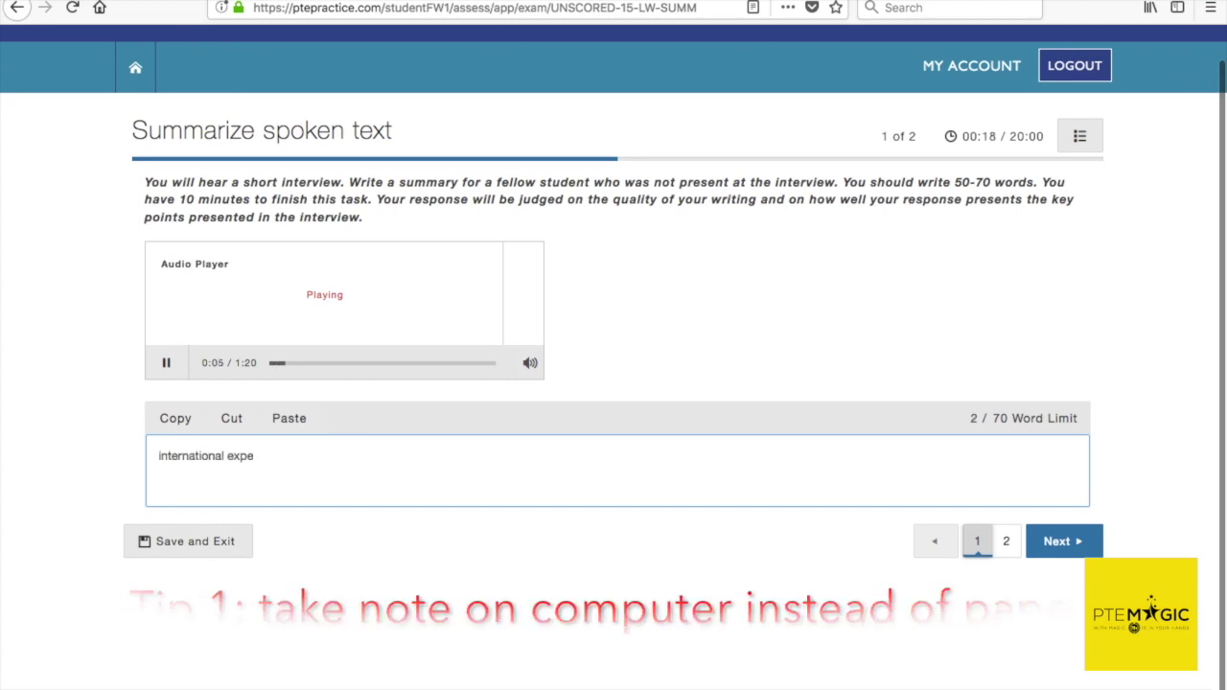
key(BackSpace)
text(ansion)
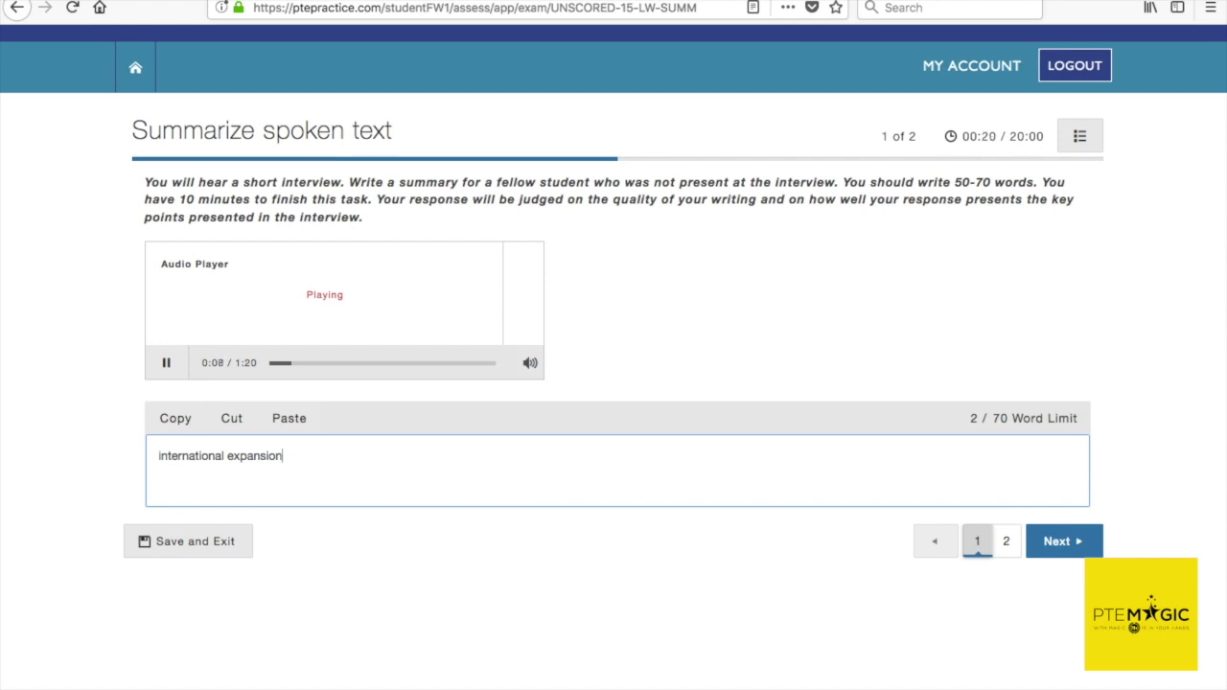
Add notes 'foucus on locally produced item' and 'important for iconic comp liek Disney'.
key(Return)
text(foucus on local)
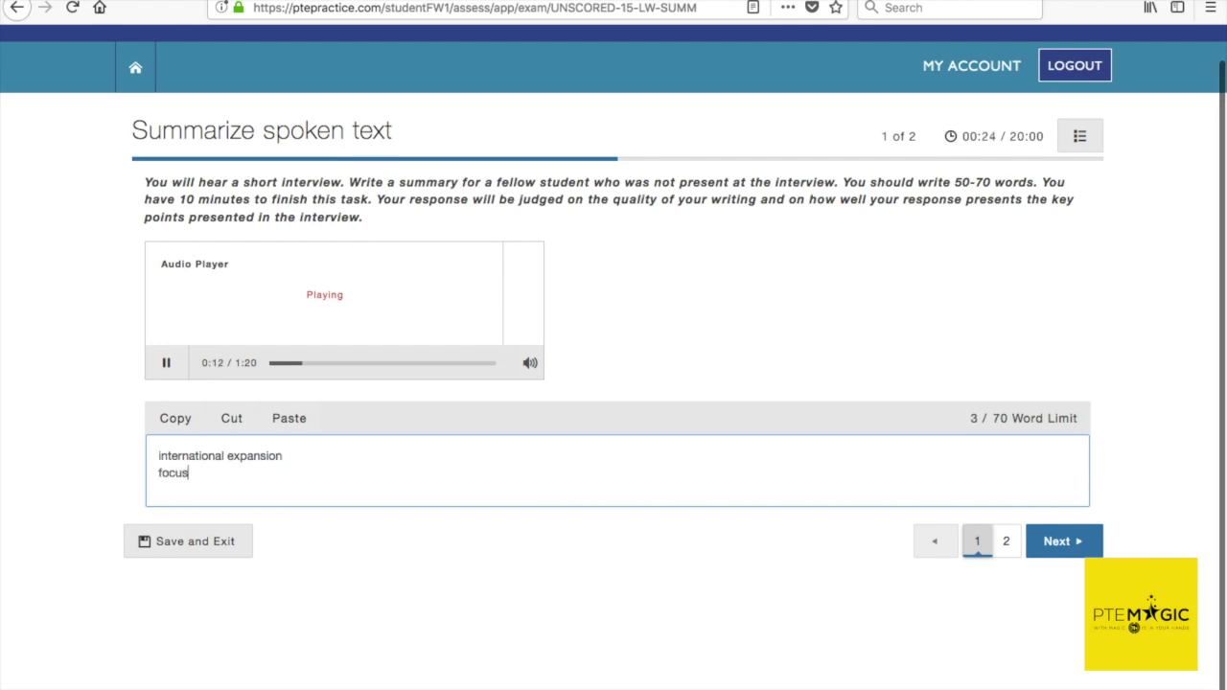
text(ly produced it)
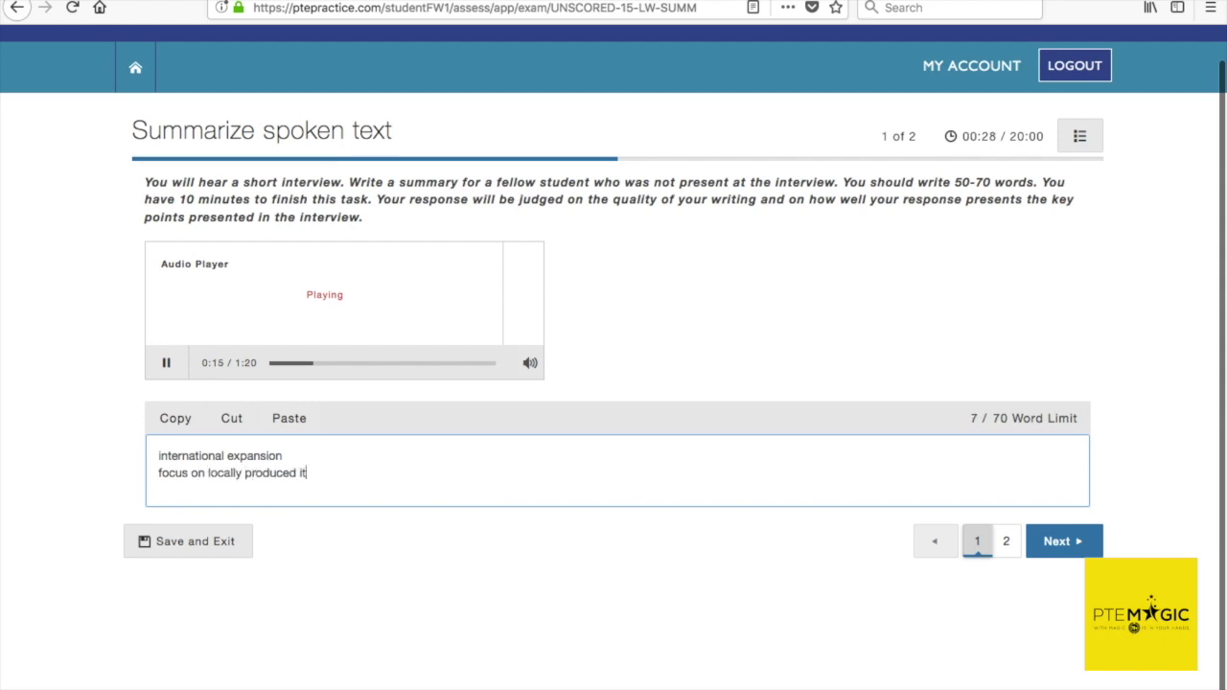
text(em)
key(Return)
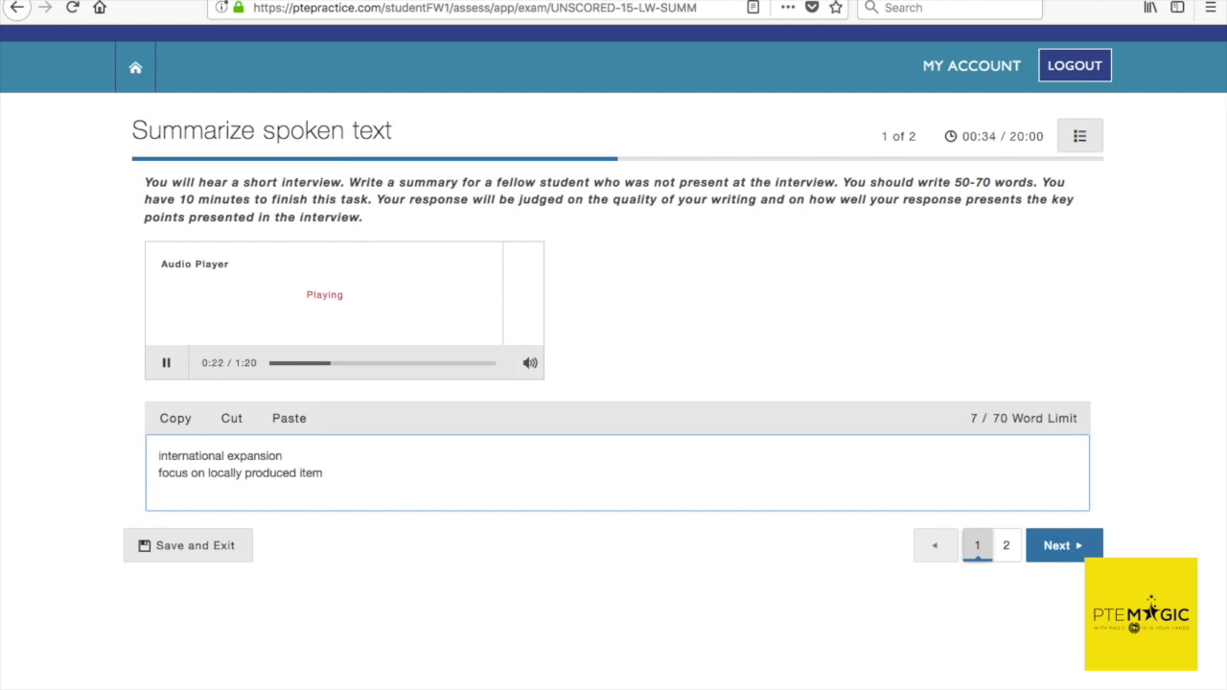
text(imp)
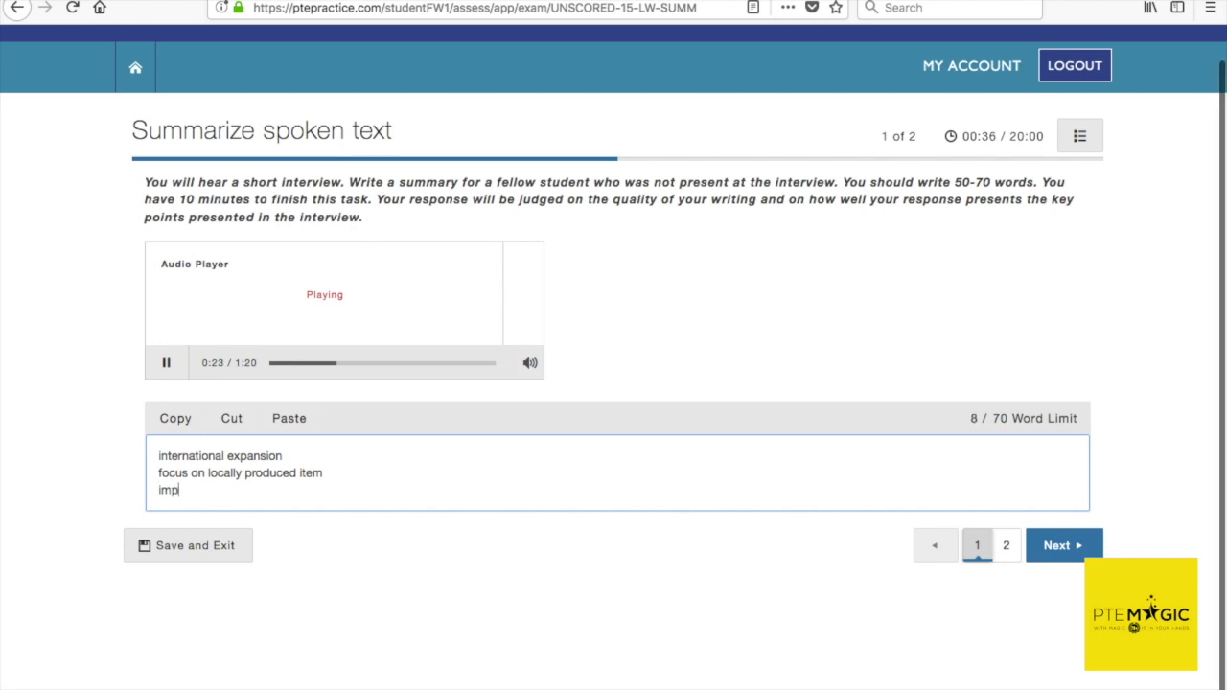
text(ortant for iconic comp)
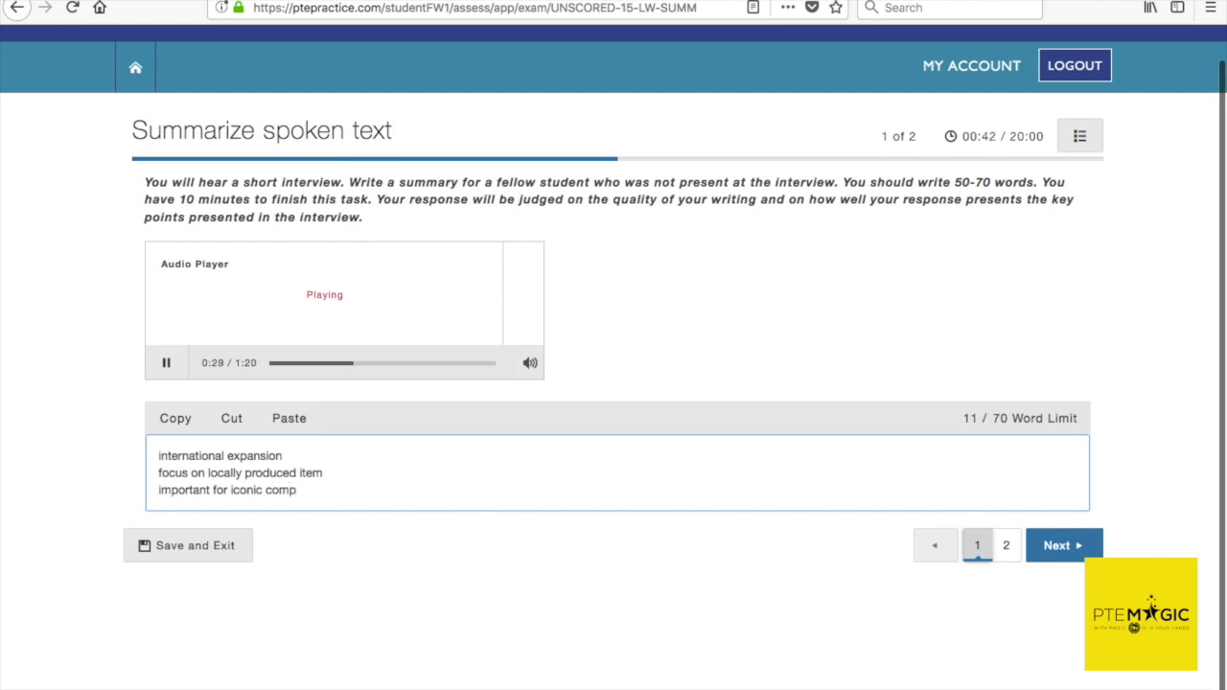
text( liek Disney)
Note 'durable and wellknw brand' and 'ability to succeed, grow, and thrive in mny countries, years'.
key(Return)
text(durable)
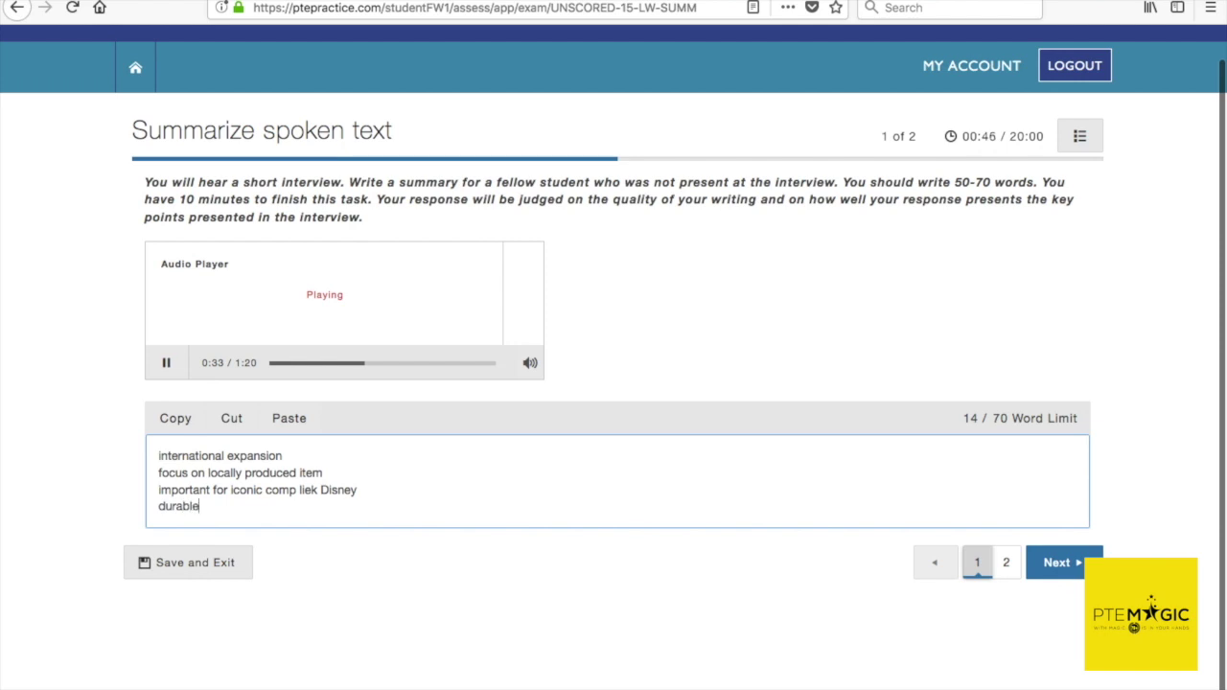
text( and wellknw brand)
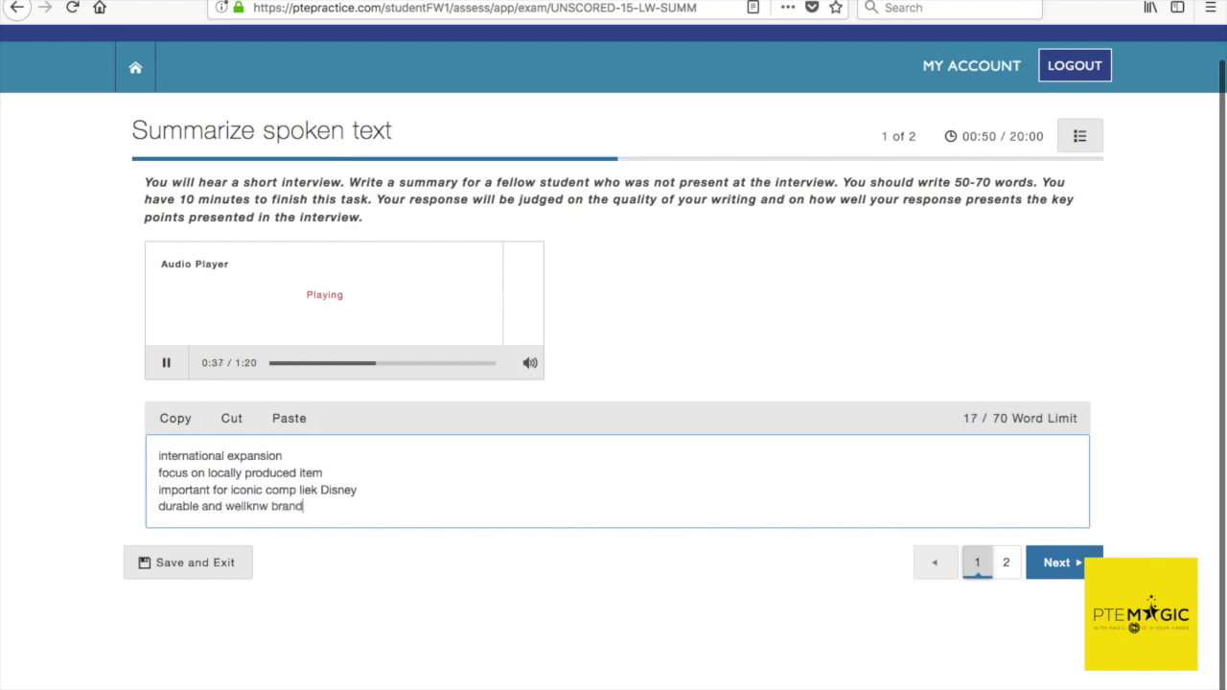
key(Return)
text(ability to s)
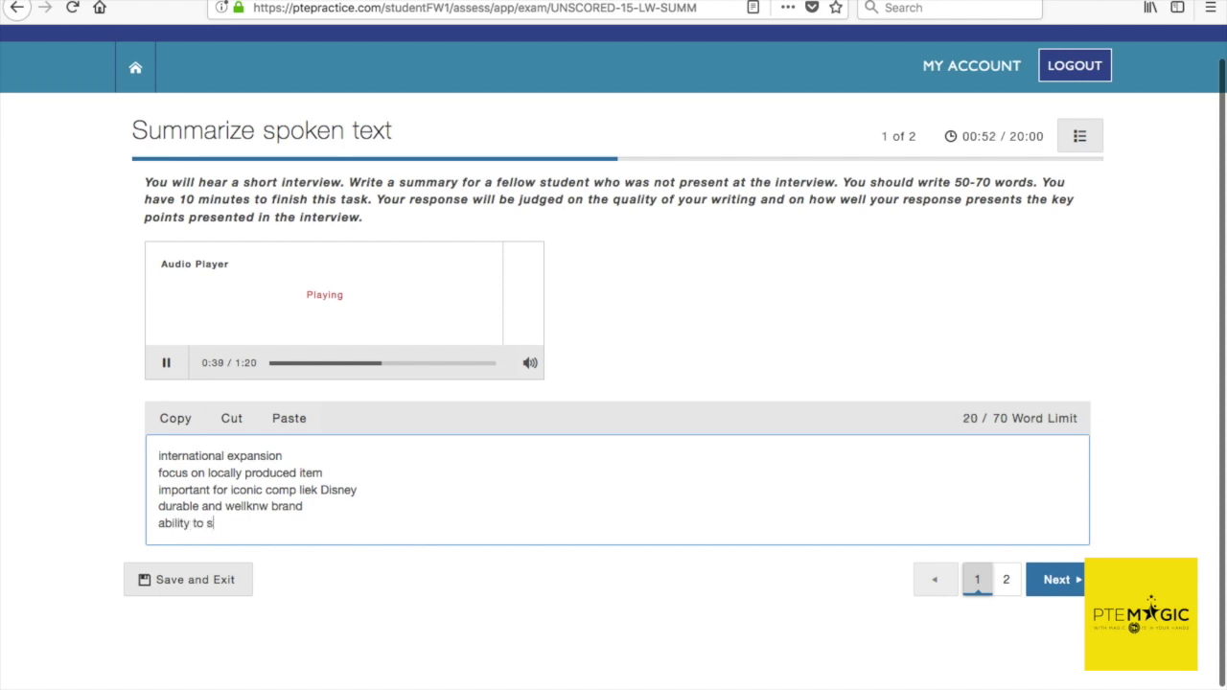
text(ucceed, grow)
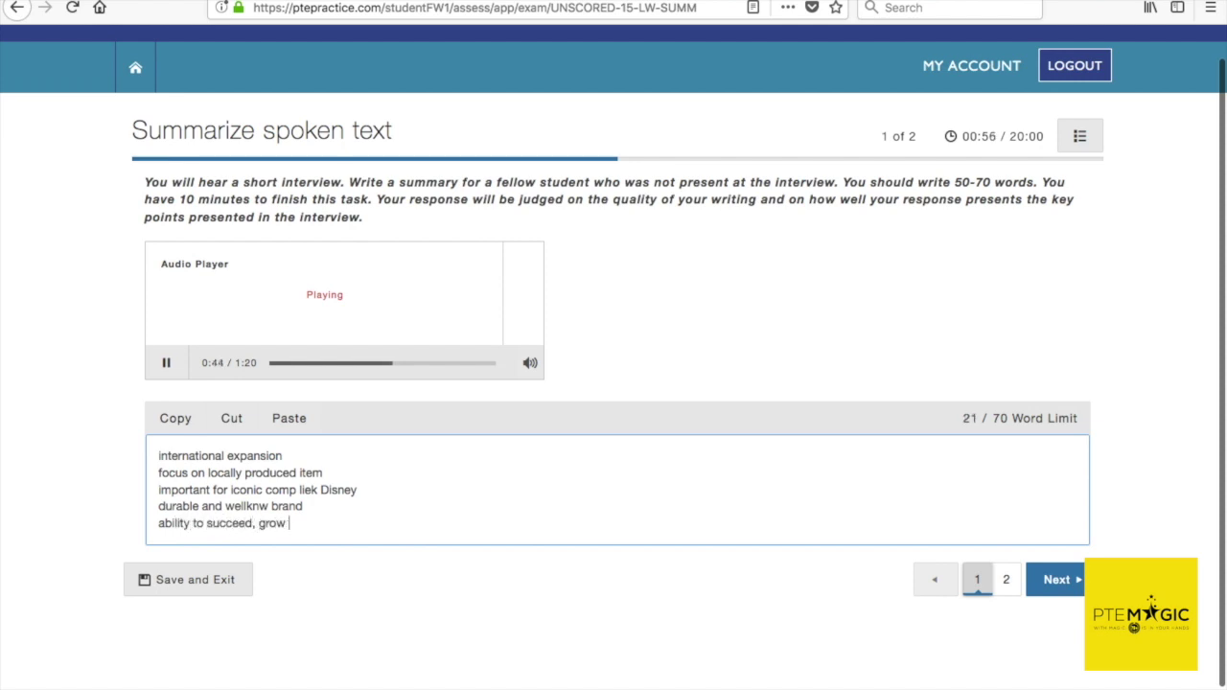
text(,and thrice)
key(BackSpace)
key(BackSpace)
text(ve in mny countries)
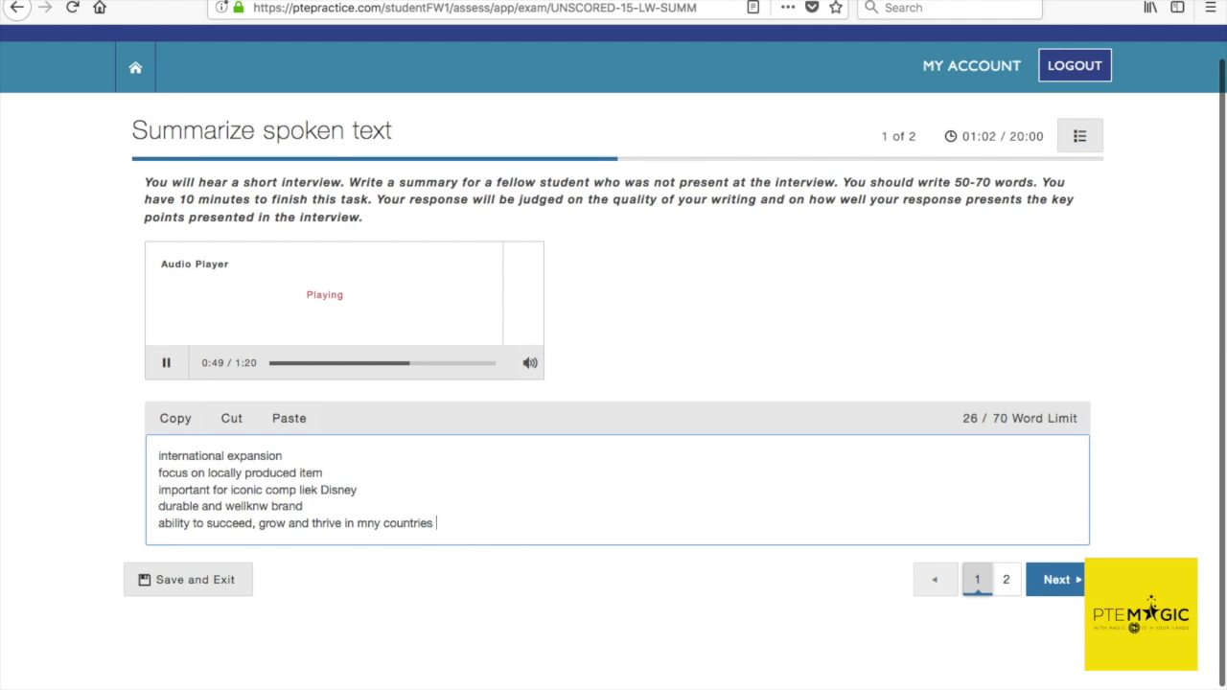
text(, years)
Add the note 'in order to do so - being locally relevant'.
key(Return)
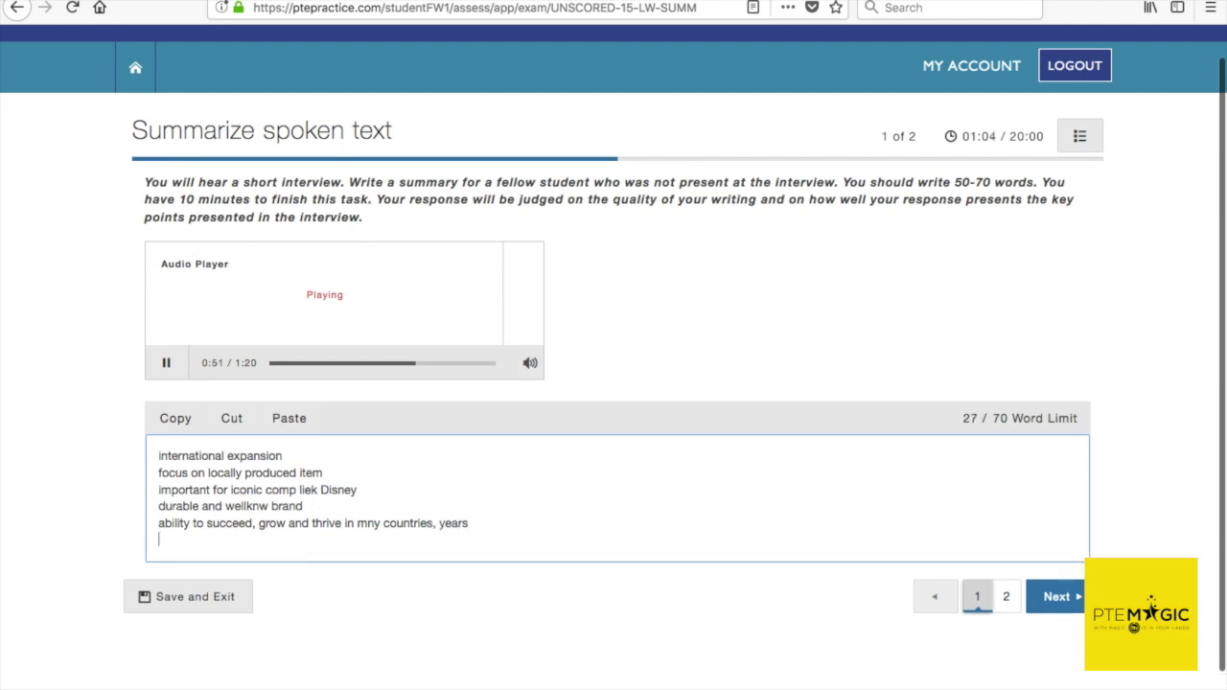
text(in pr)
key(BackSpace)
key(BackSpace)
text(order to do so - )
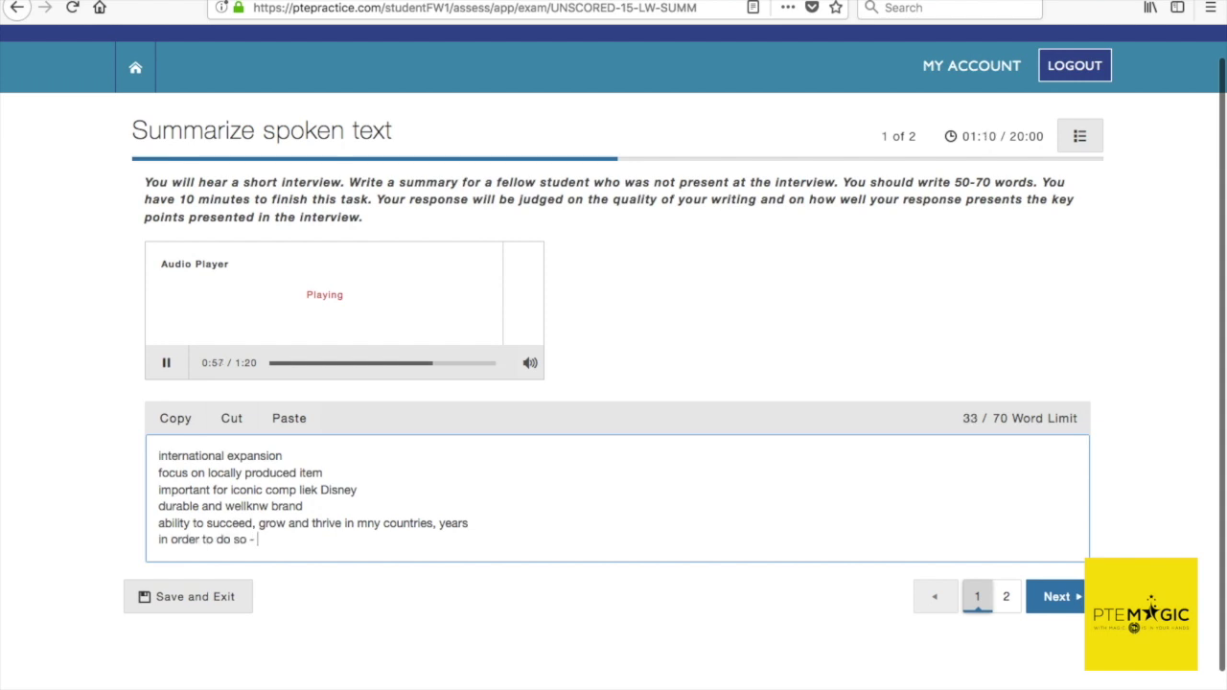
text(v)
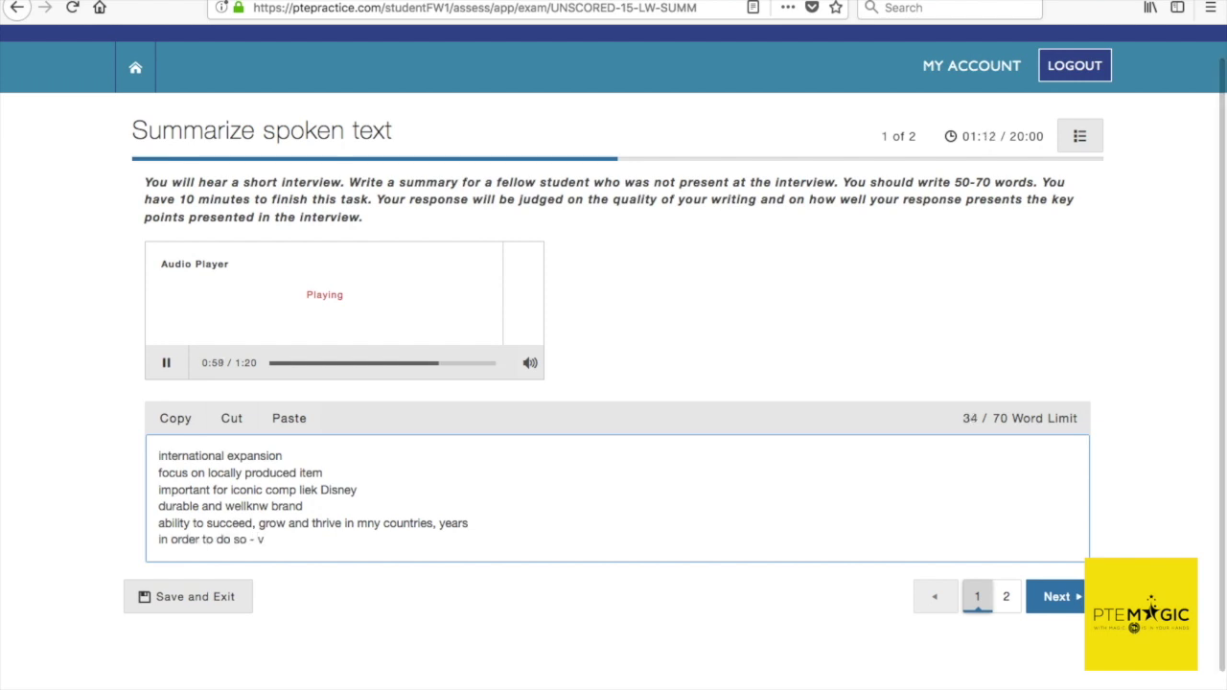
key(BackSpace)
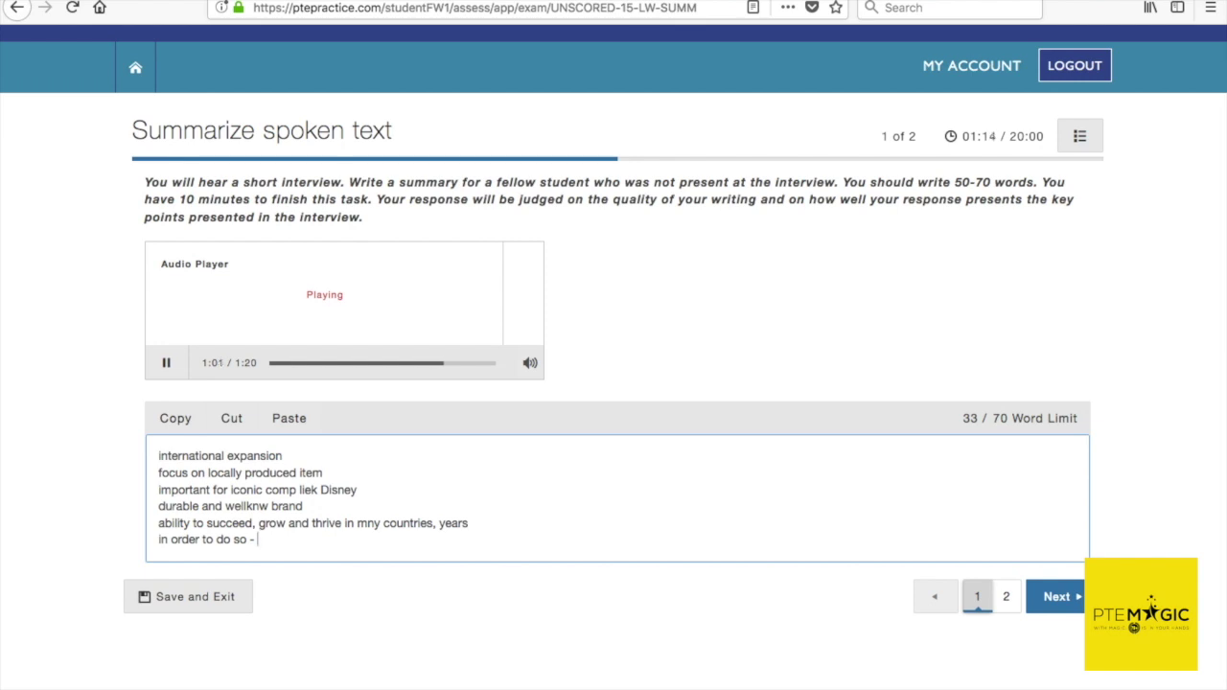
text(being locally )
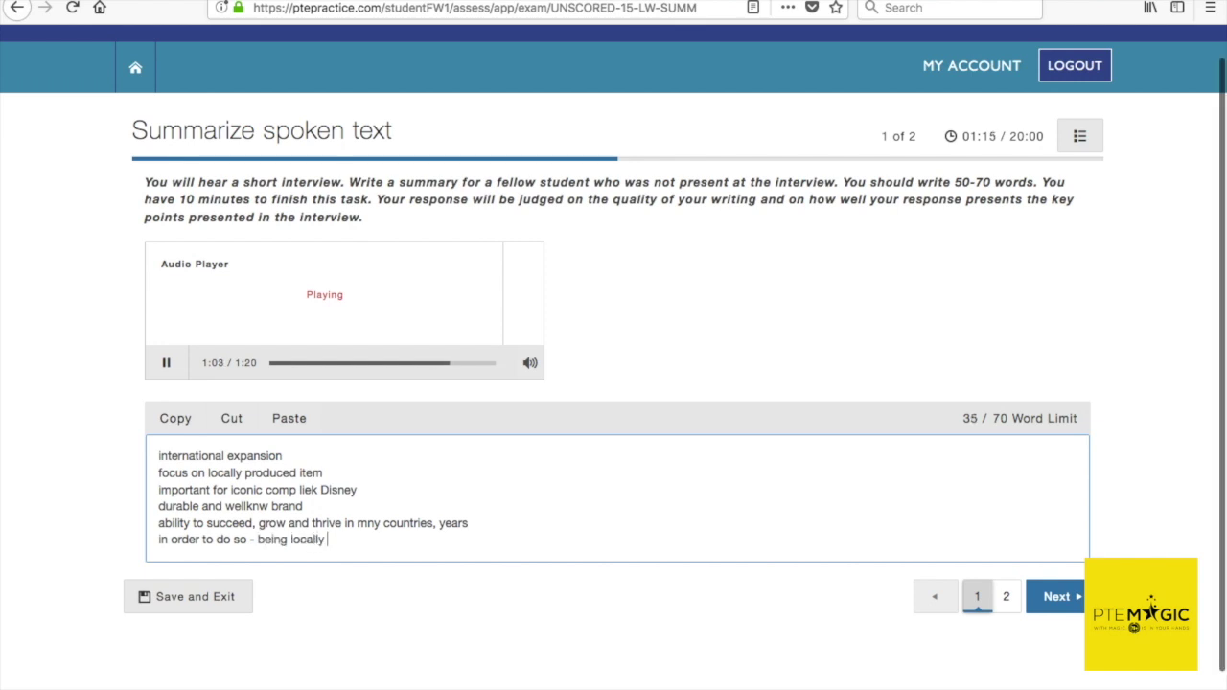
text(relevant)
Add the notes 'operate locally,' and 'move ppl around' on separate lines.
key(Return)
text(tra)
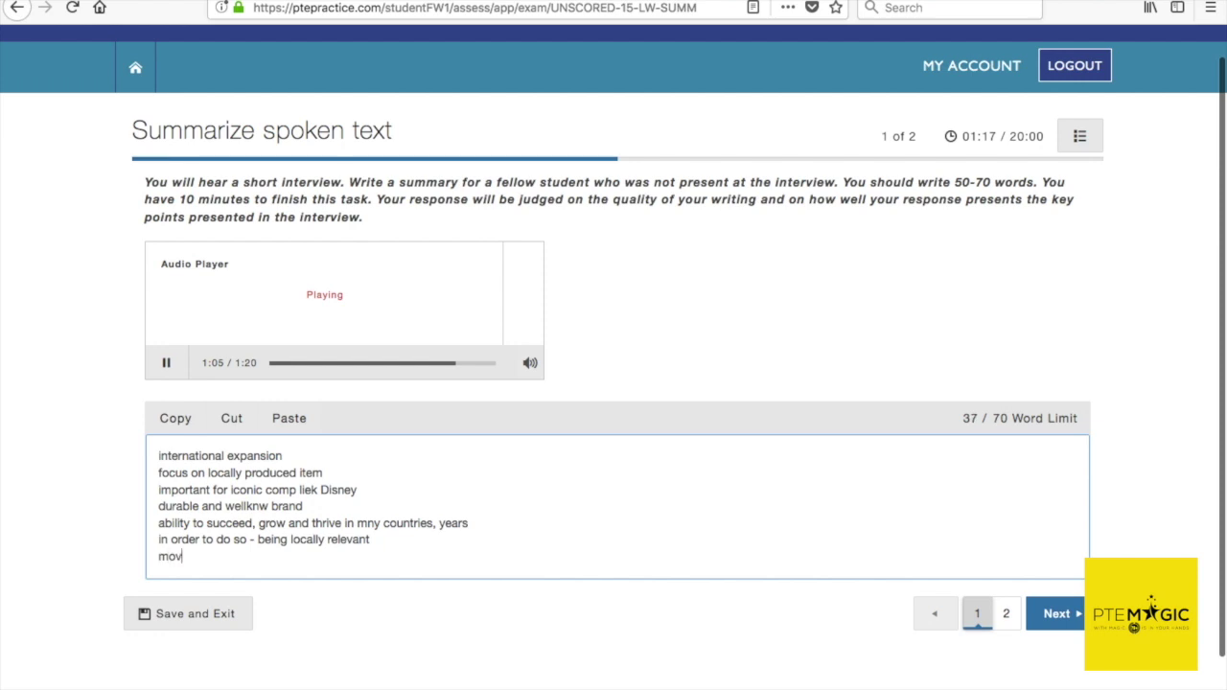
key(BackSpace)
key(BackSpace)
key(BackSpace)
text(operate locally,)
key(Return)
text(m)
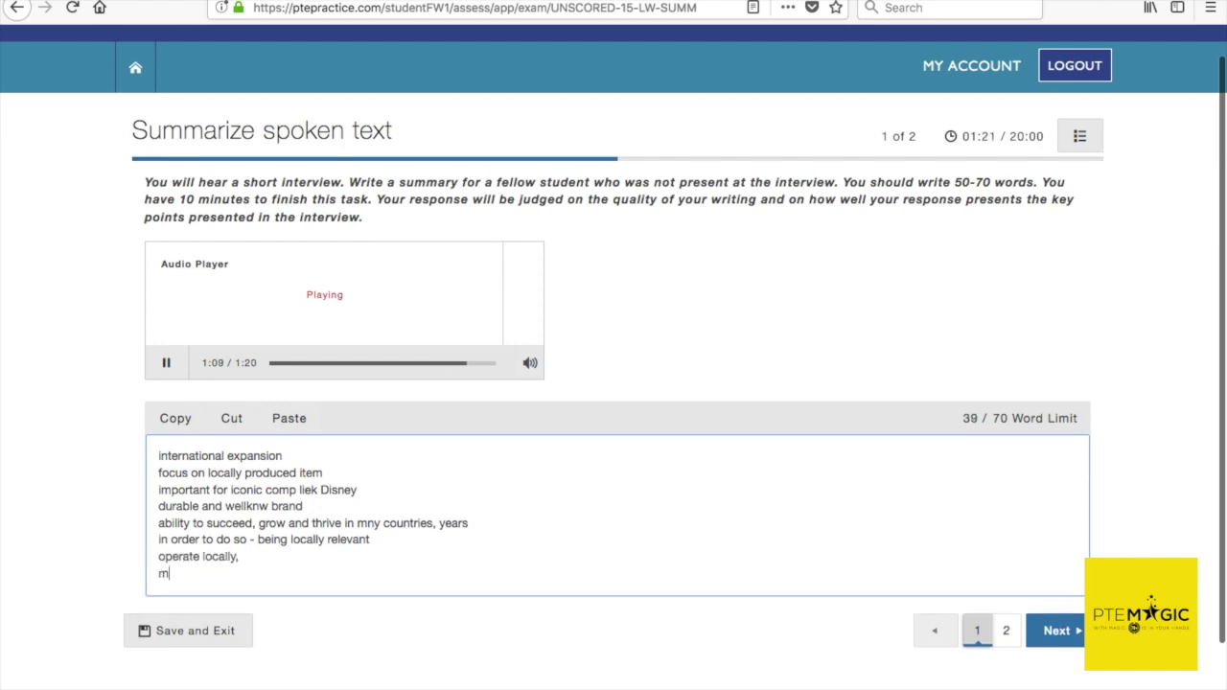
text(ove ppl around)
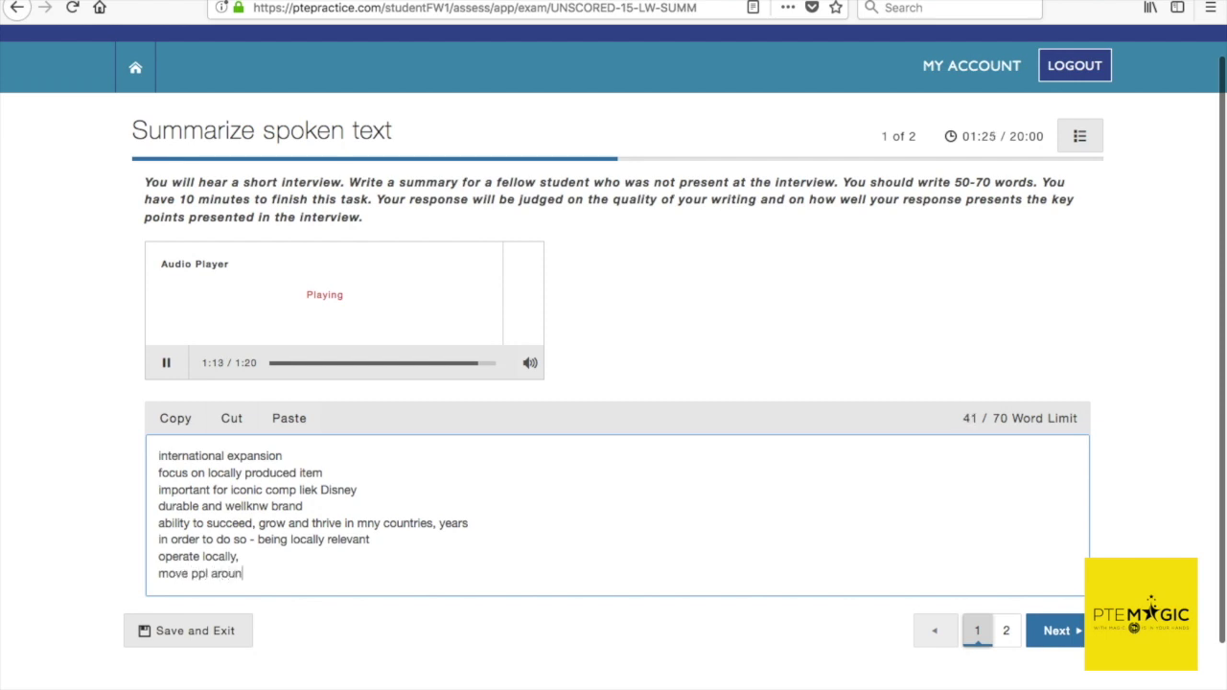
Begin a new note reading 'be creative, tap in'.
key(Return)
text(be)
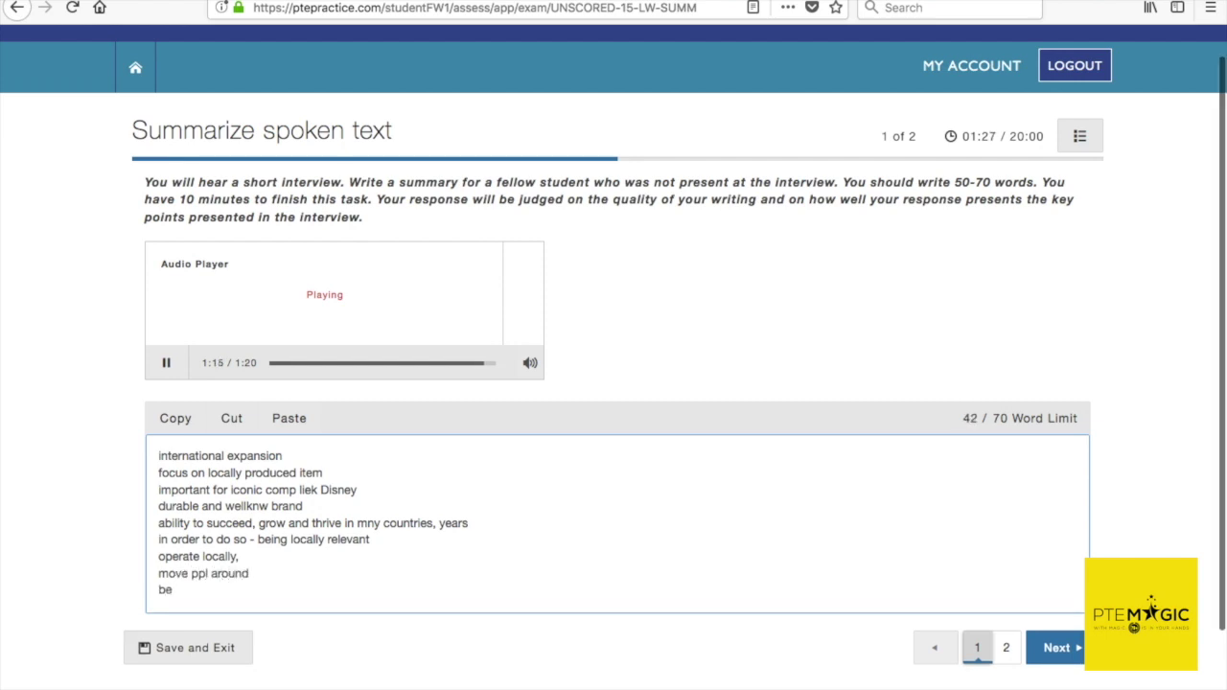
text( cre)
key(BackSpace)
text(re)
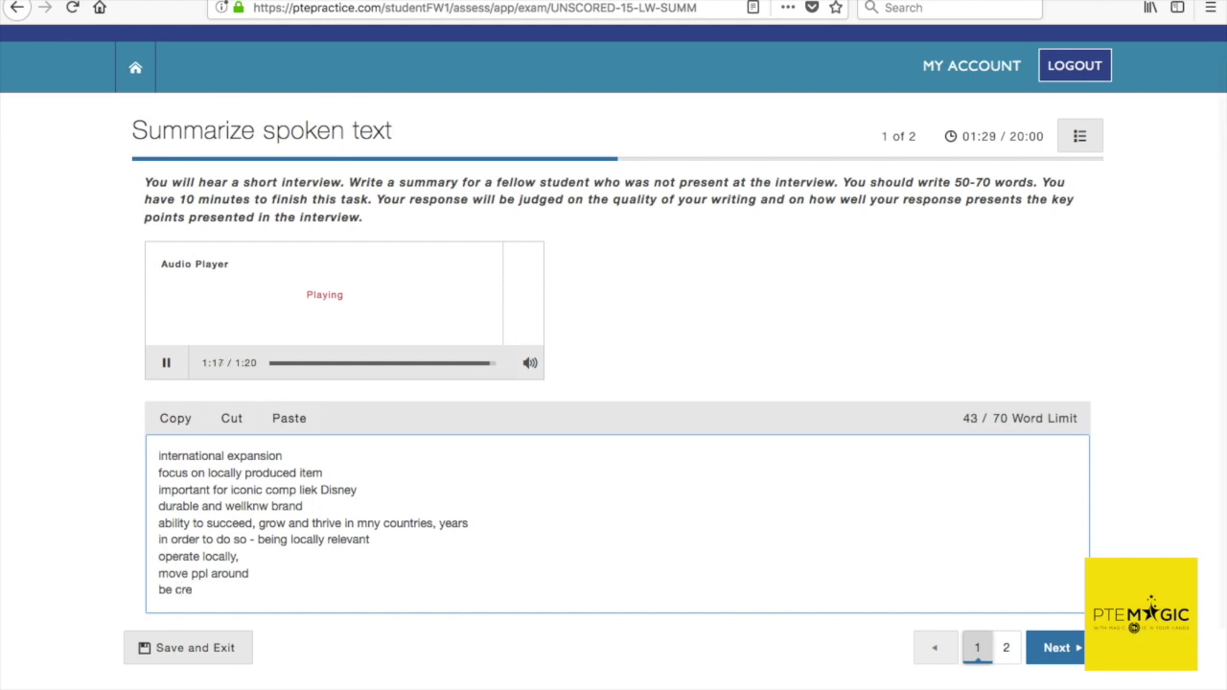
text(ative)
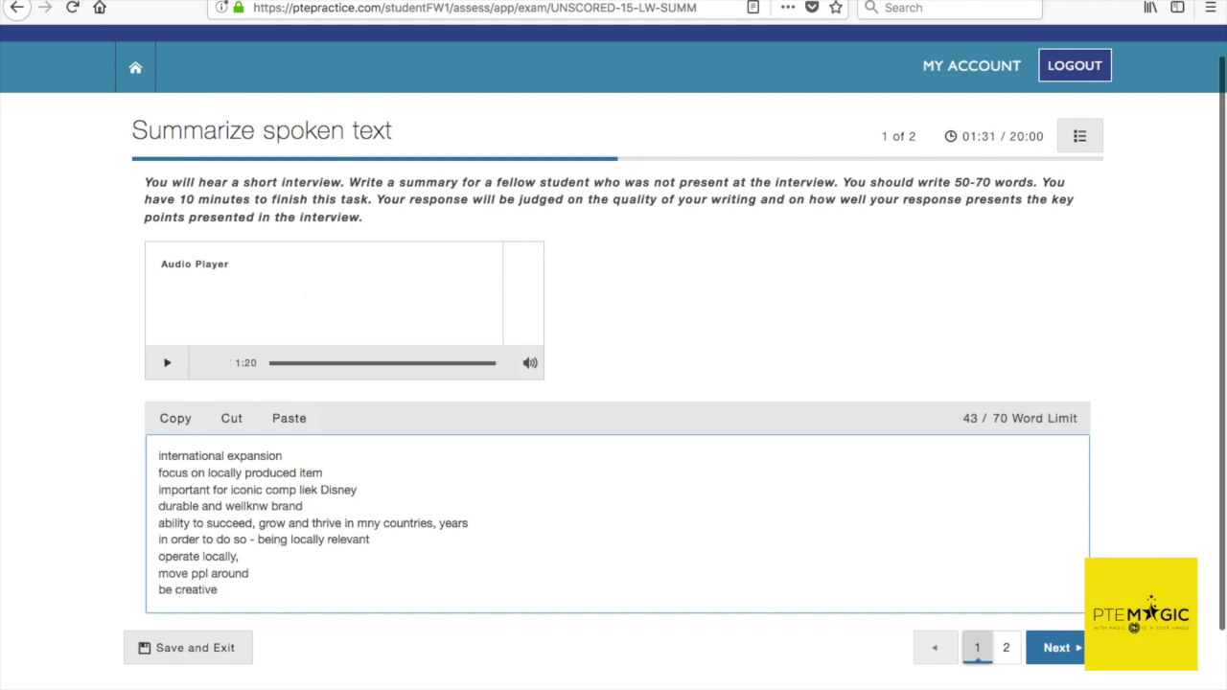
text(, tap in to that content)
Extend the 'move ppl around' note with 'to undertand the cultures and markets'.
click(285, 574)
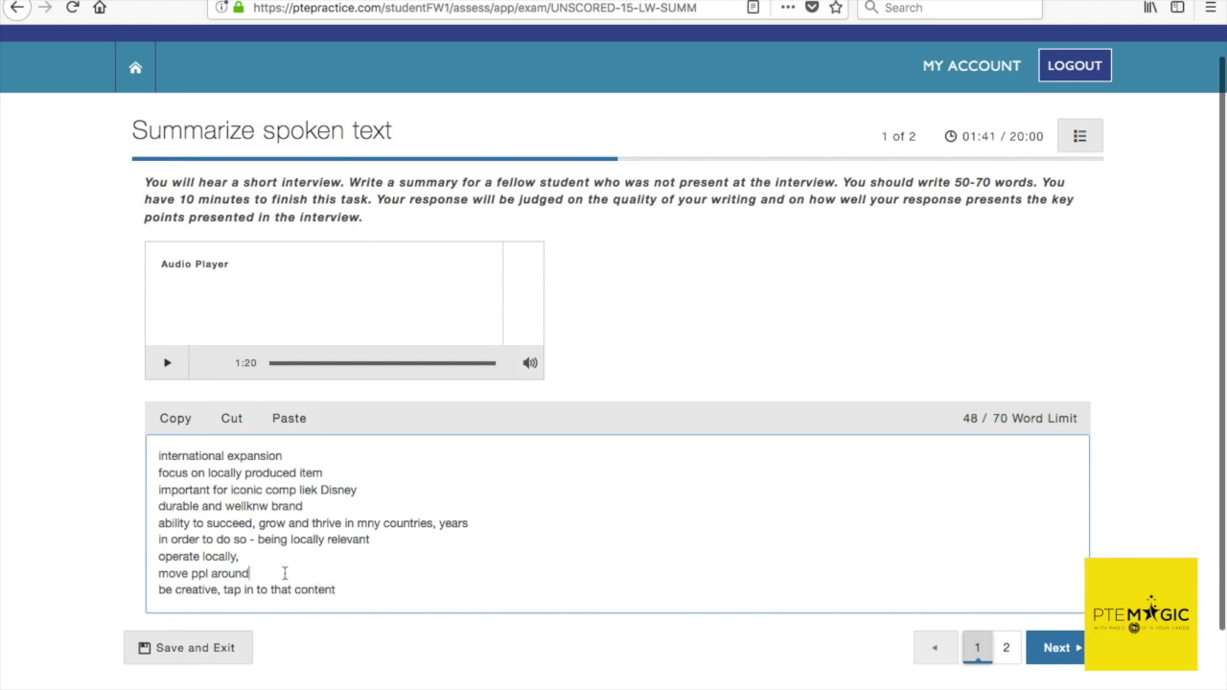
text(to undertand the cult)
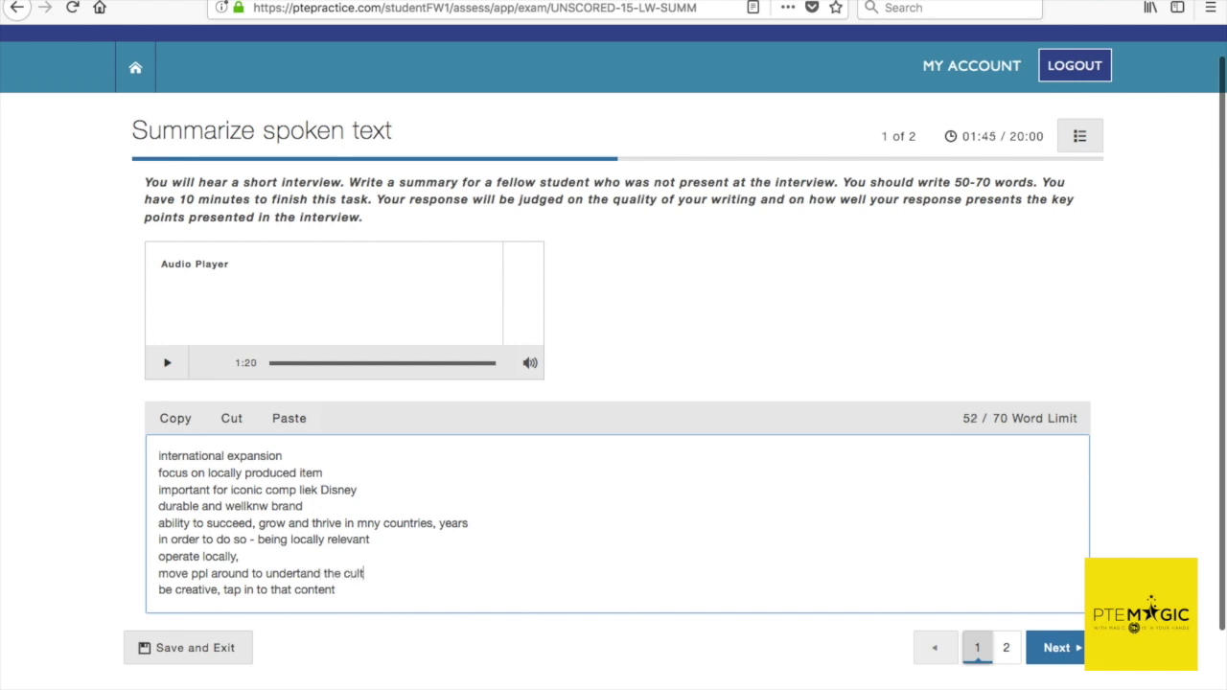
text(ures and markets)
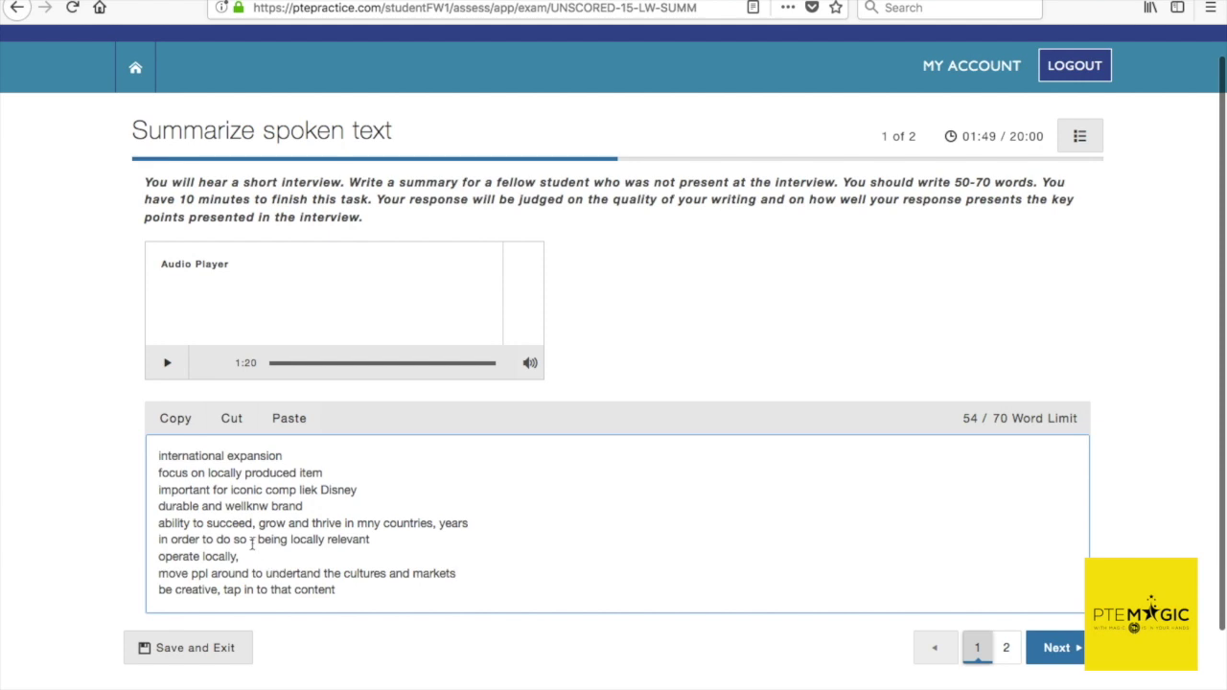
click(159, 457)
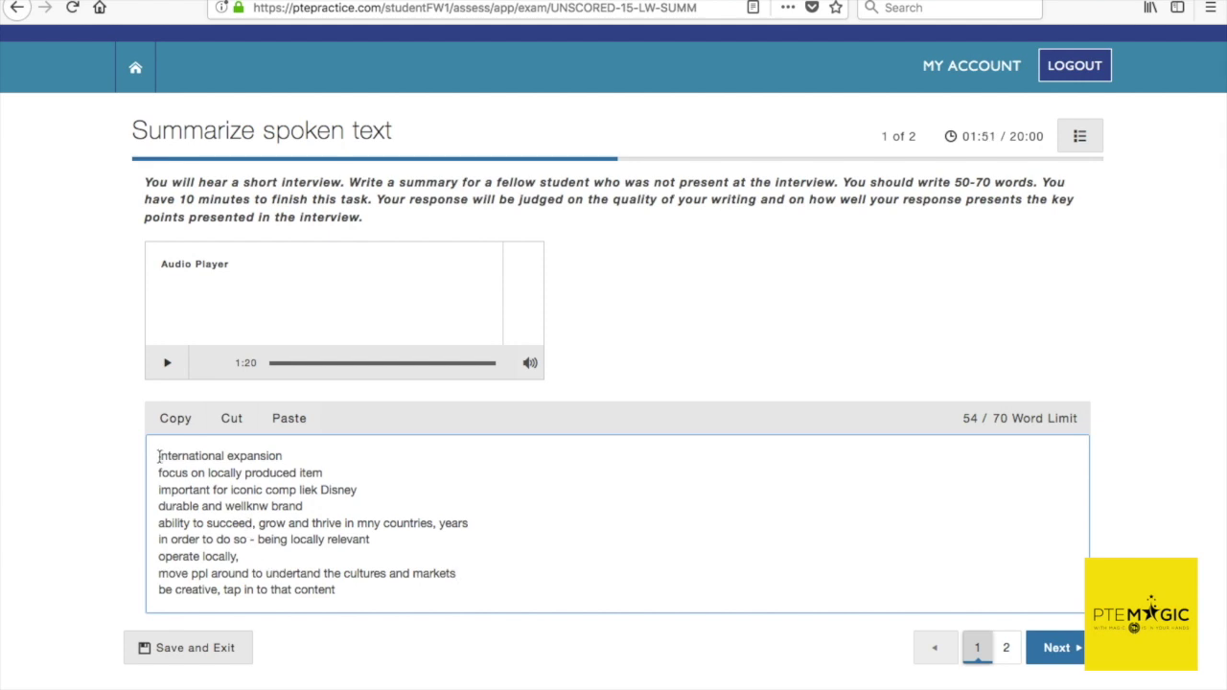
Open with 'The CEO mentions about international expansion with the focus on locally produced content.'.
text(The CEO )
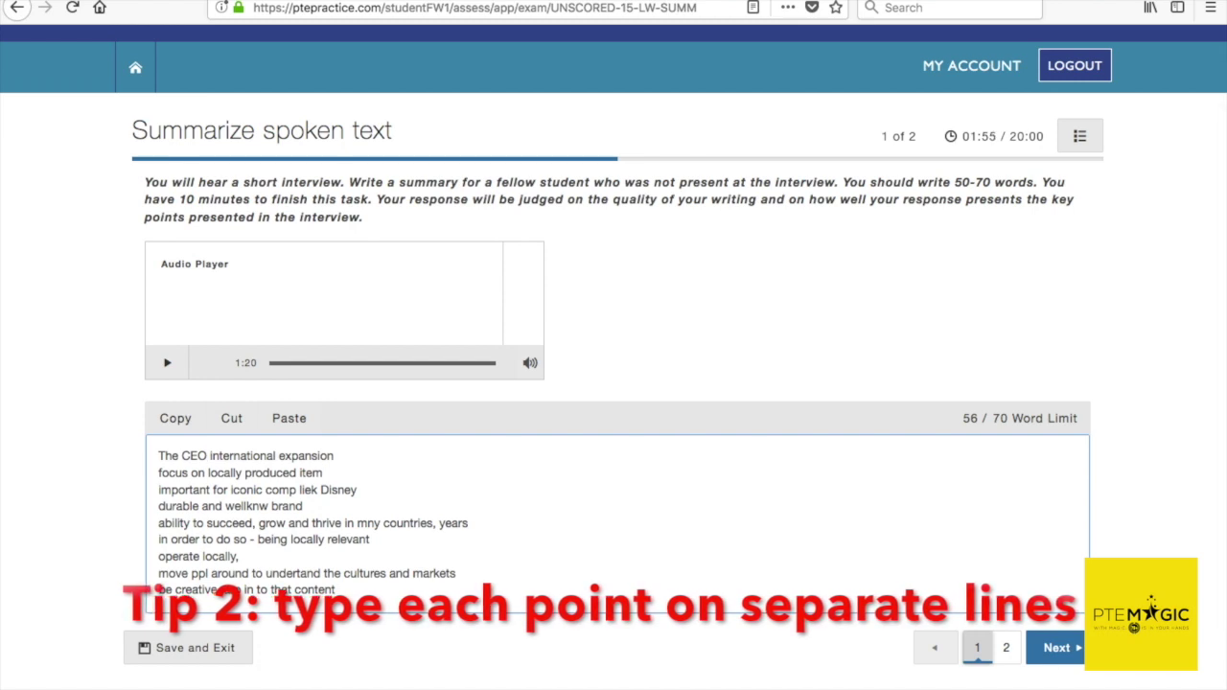
text(mentions)
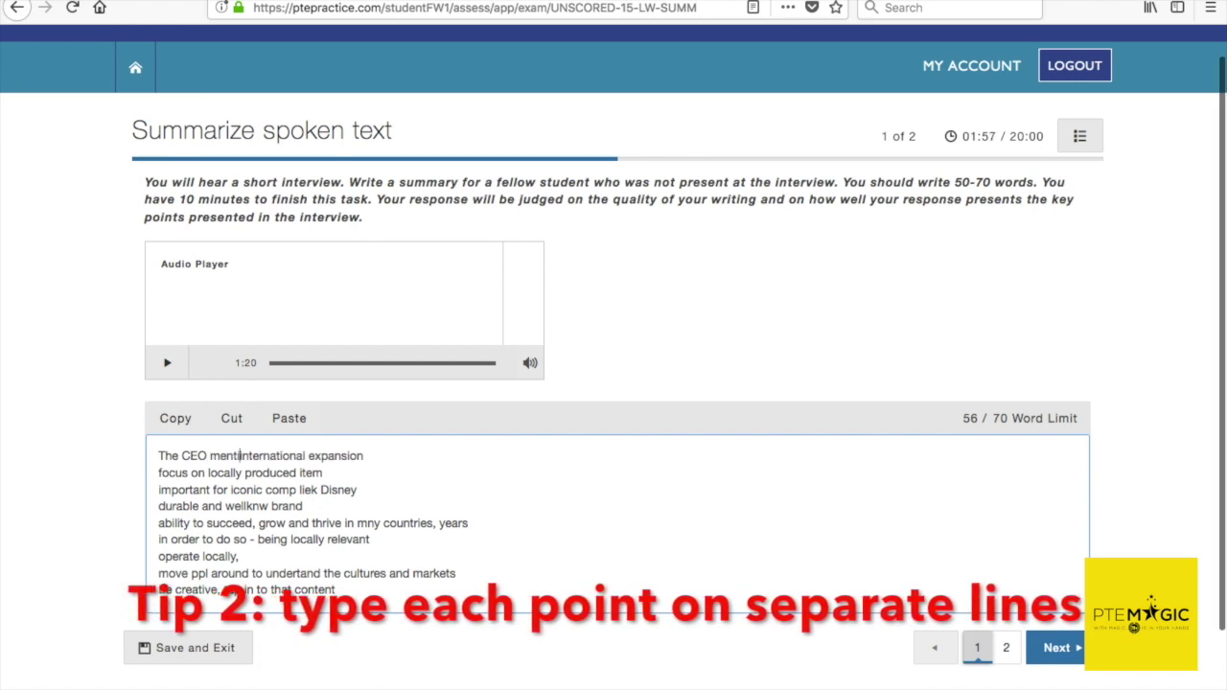
text( about)
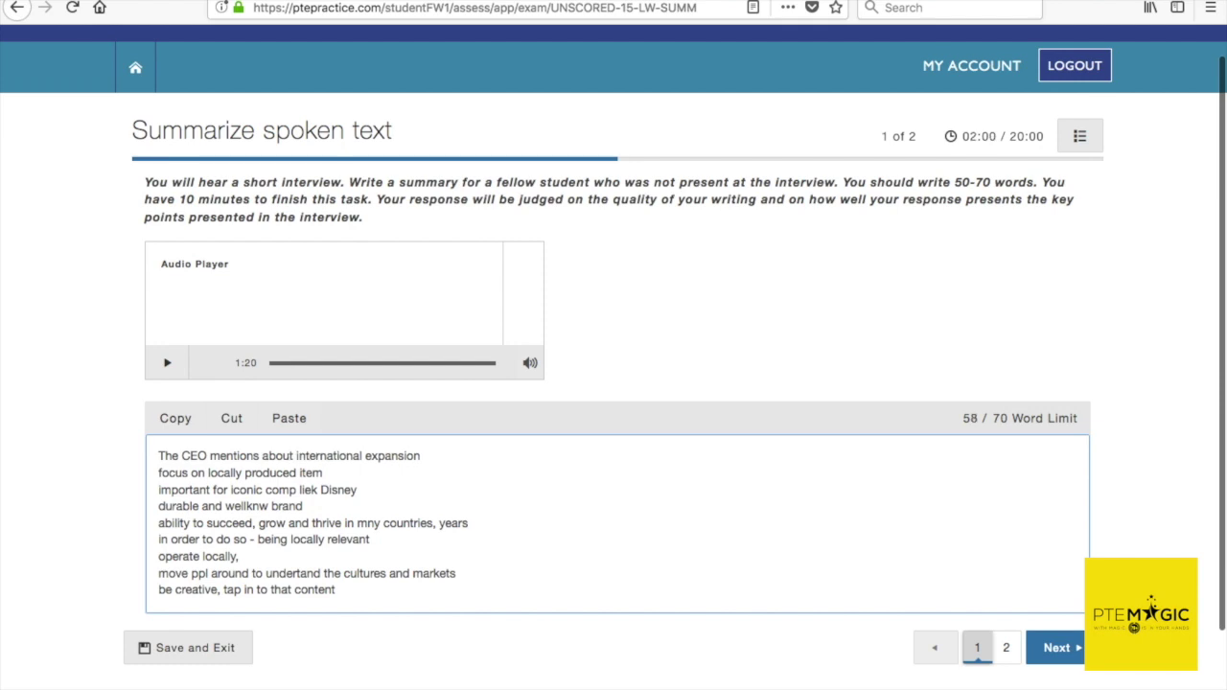
click(158, 473)
key(BackSpace)
text(with the focus on locally produced item)
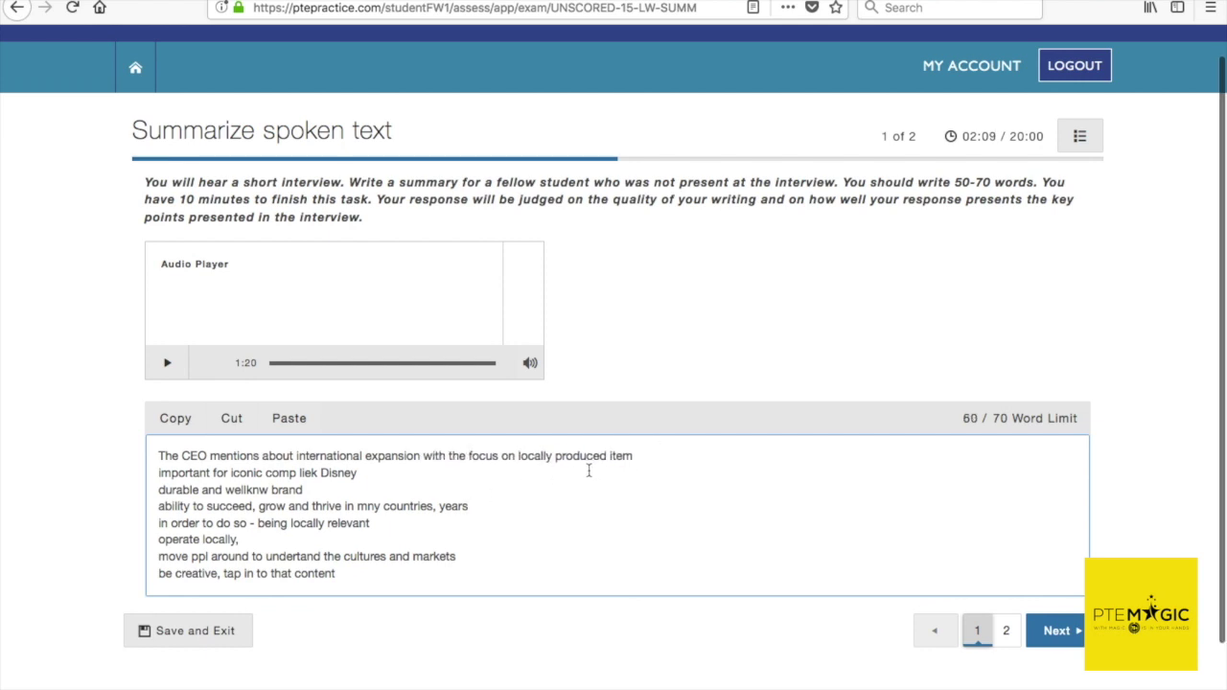
click(633, 456)
key(BackSpace)
key(BackSpace)
text(content.)
Join the next note as 'Specifically, it is important for an iconic comp like Disney'.
click(156, 475)
key(BackSpace)
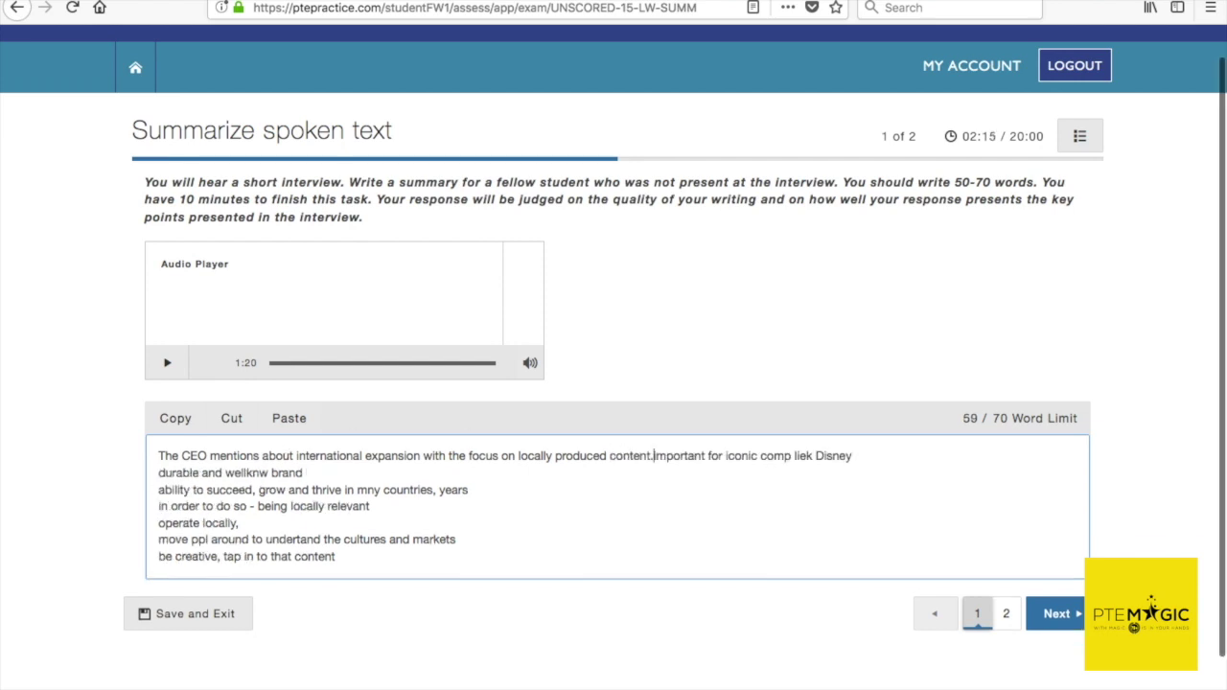
text(Spec)
text(ifically)
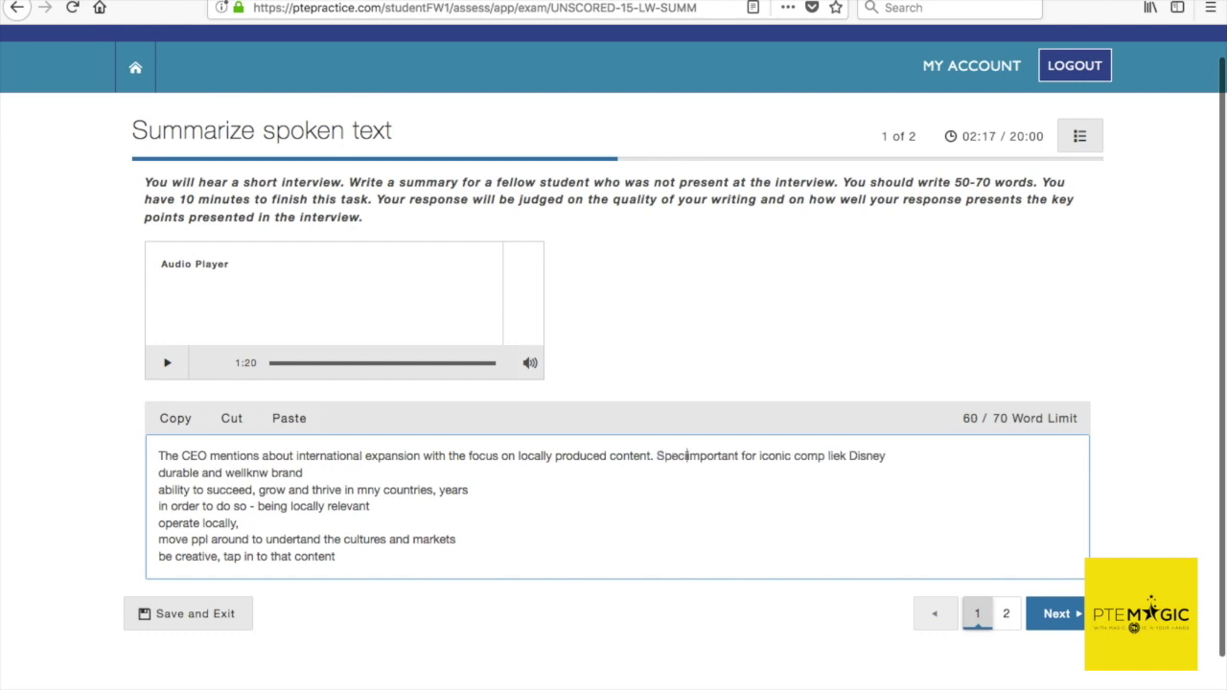
text(, it isi)
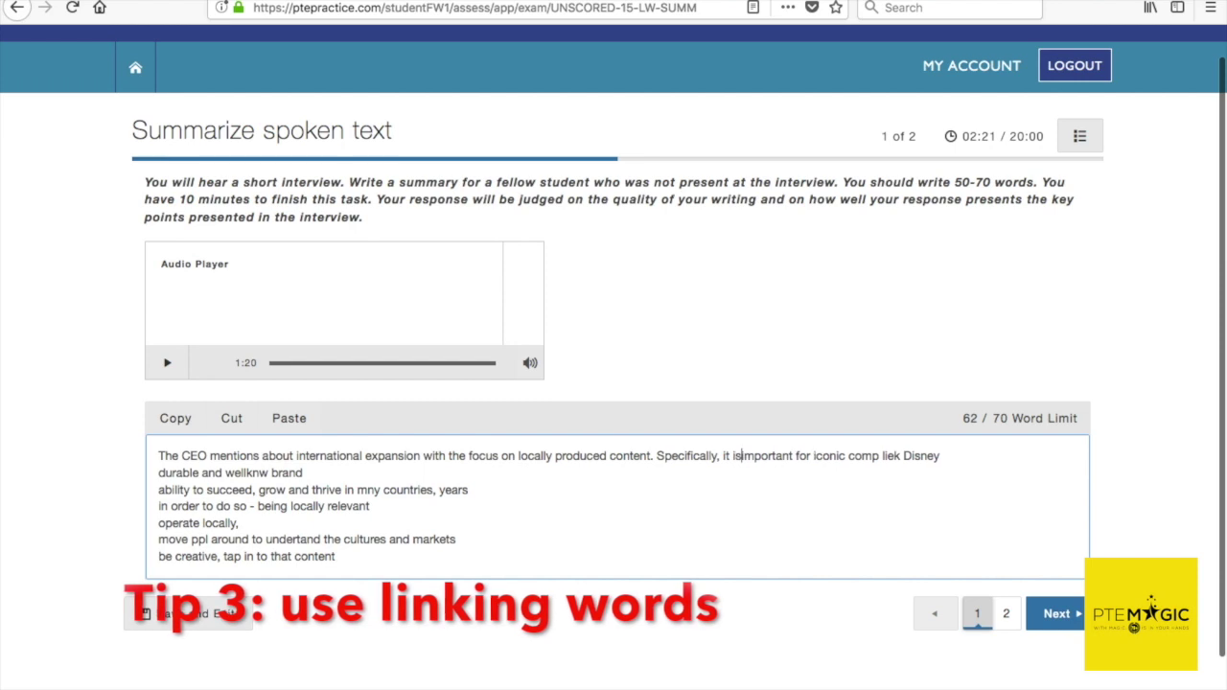
text(s)
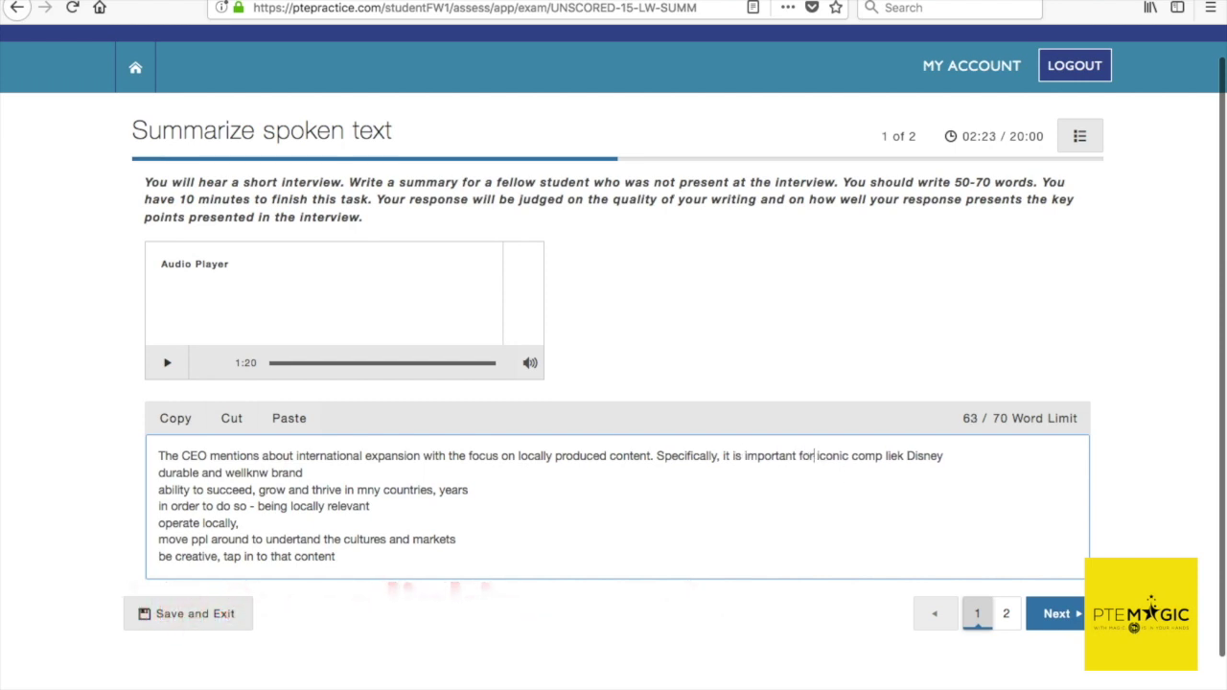
click(811, 457)
text(an )
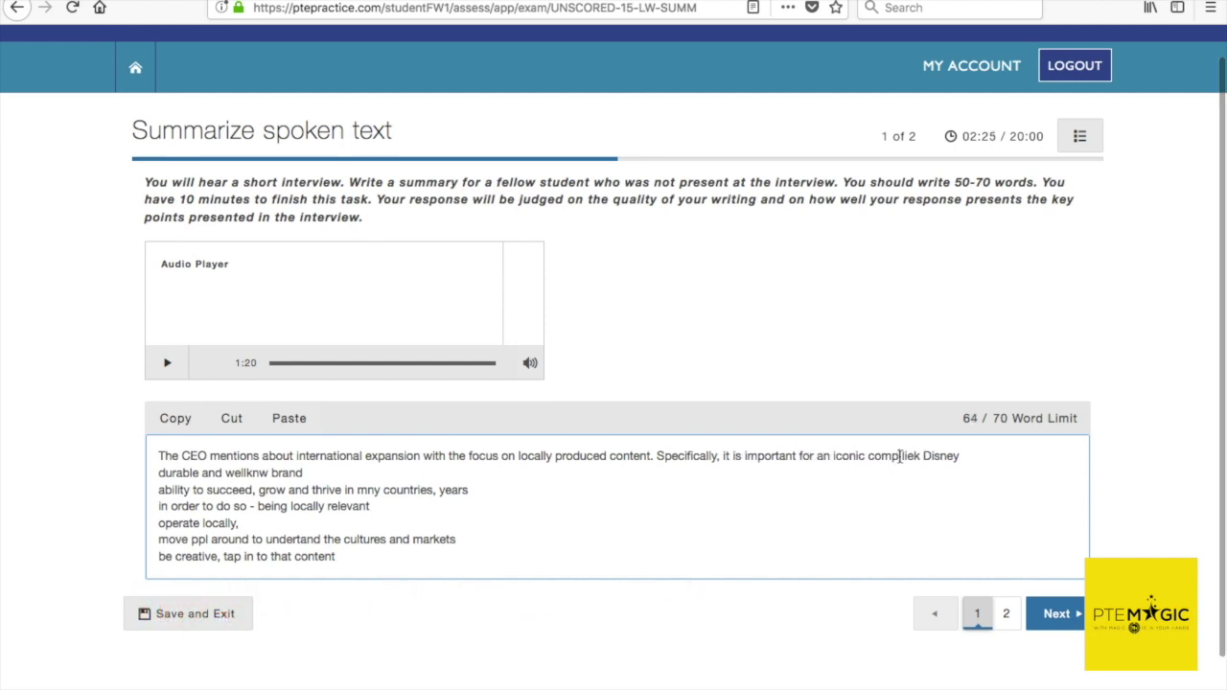
text(any)
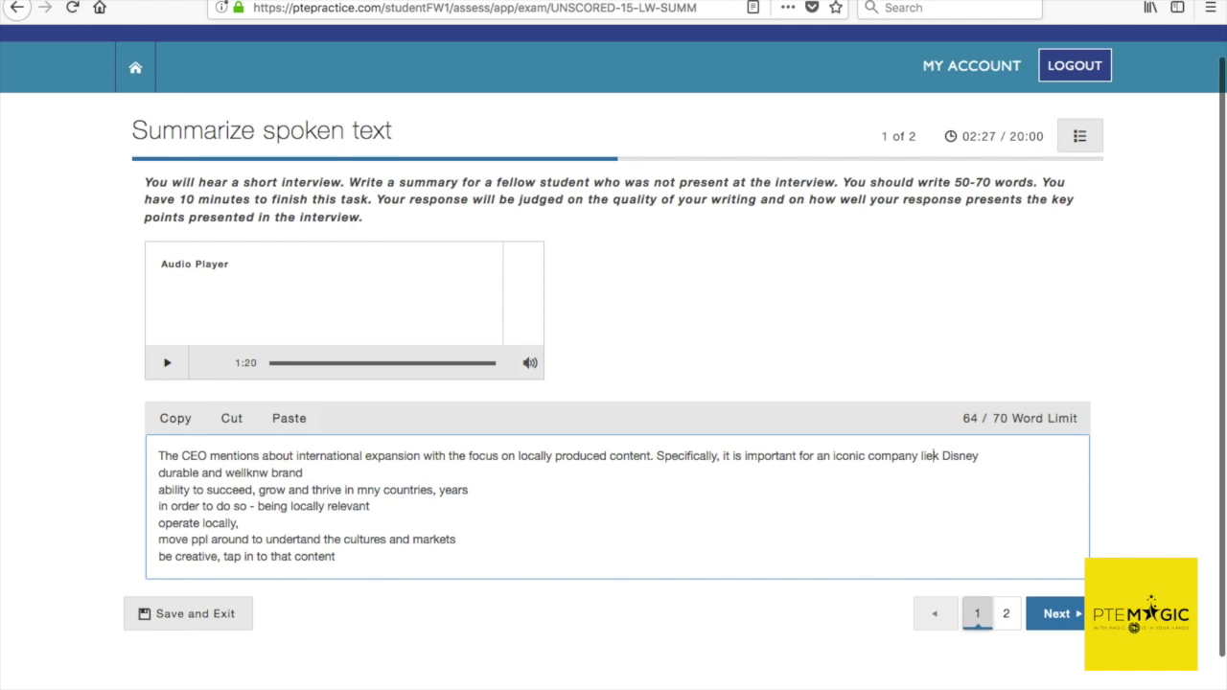
key(Delete)
key(BackSpace)
key(BackSpace)
text(ike)
Add ', which is an' and merge the brand note as 'well-known brand'.
click(979, 457)
text(, whic)
text(h is amn)
key(BackSpace)
key(BackSpace)
text(n)
drag(226, 473, 1033, 459)
key(BackSpace)
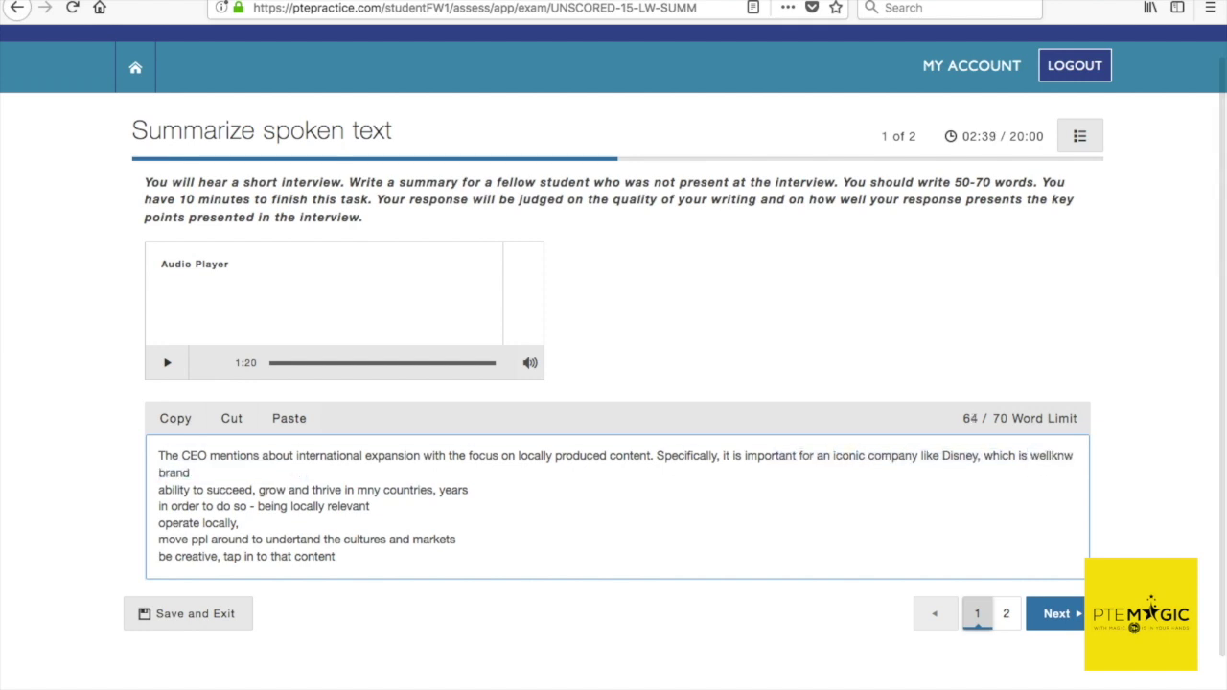
click(1055, 457)
text(-)
click(171, 473)
text(o)
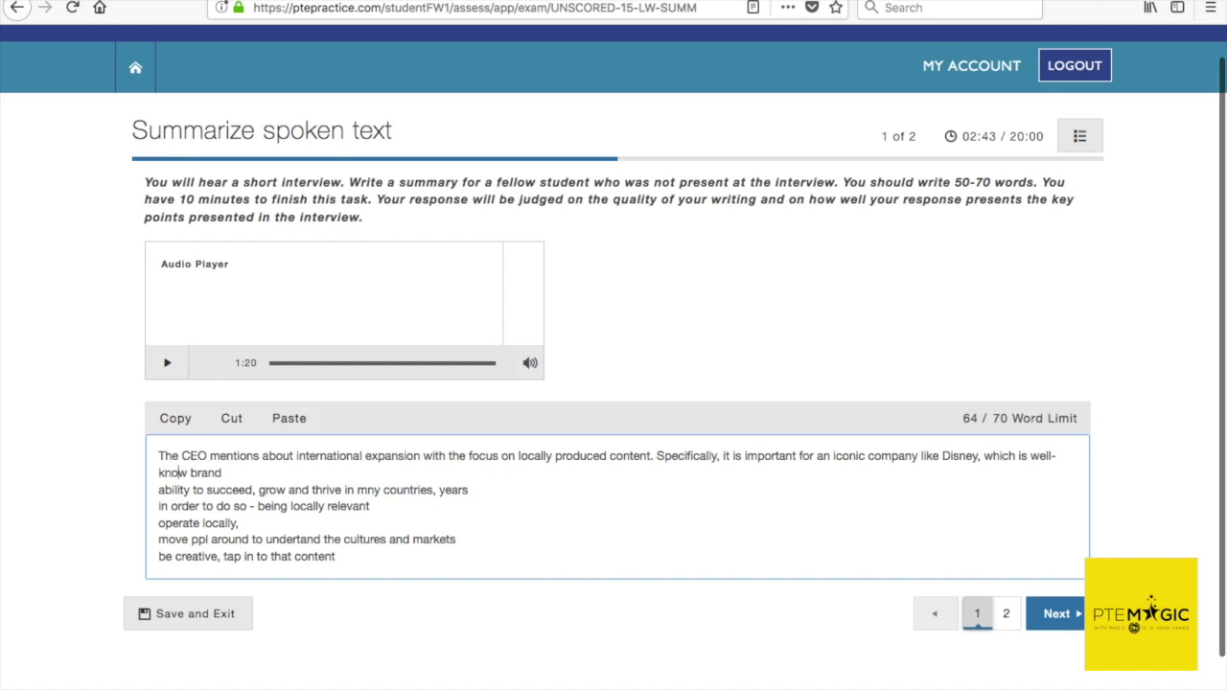
click(188, 473)
text(n)
Join the ability note with 'with the', ending 'many countries and many years. However'.
click(238, 469)
text(with)
key(Delete)
text(the)
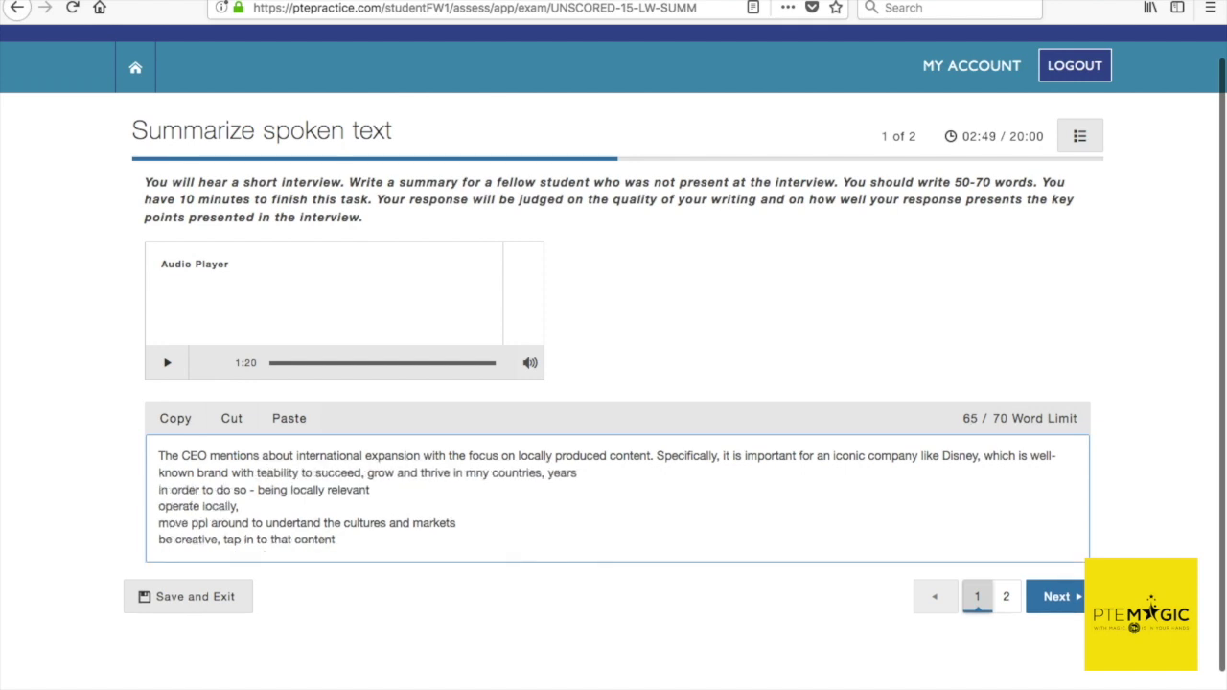
click(554, 476)
key(BackSpace)
key(BackSpace)
key(BackSpace)
key(BackSpace)
key(BackSpace)
key(BackSpace)
key(BackSpace)
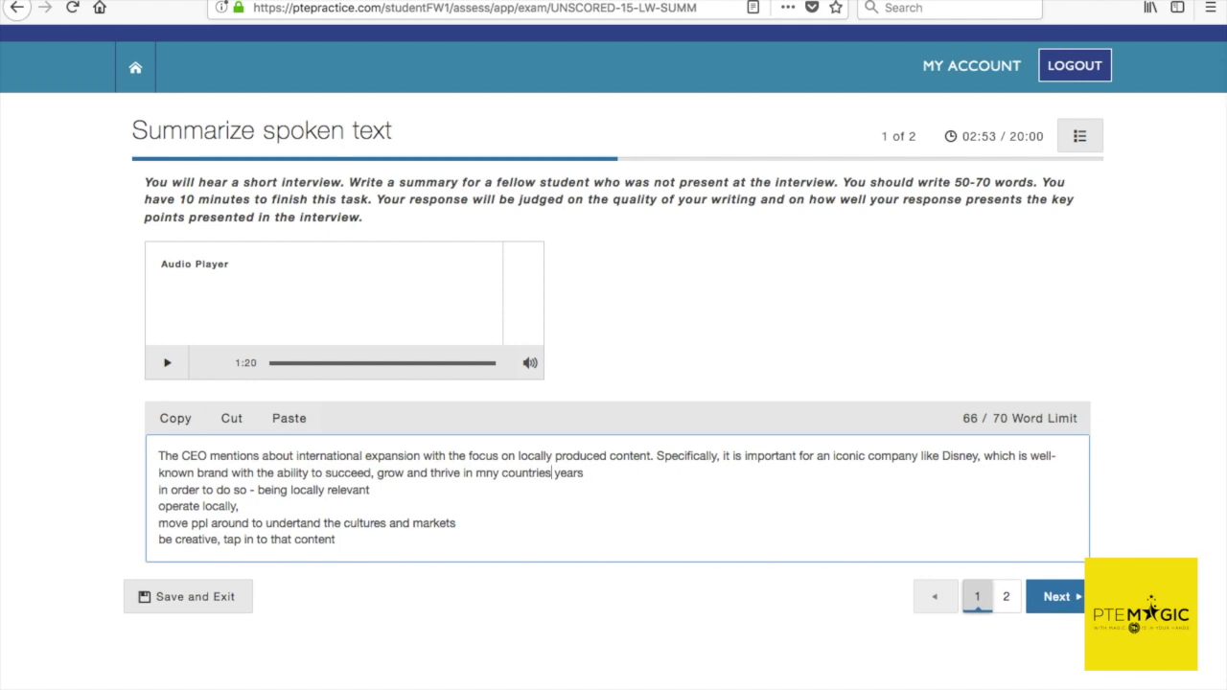
key(BackSpace)
key(BackSpace)
key(BackSpace)
key(BackSpace)
key(BackSpace)
key(BackSpace)
text(any )
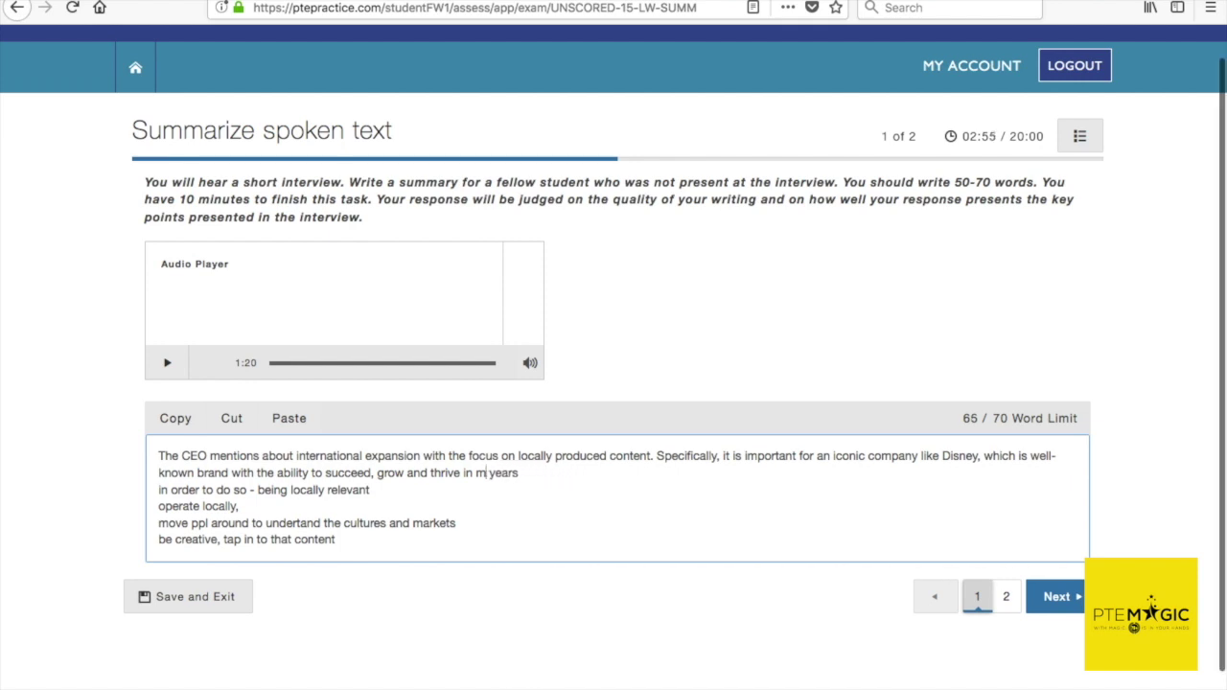
text(countries and many )
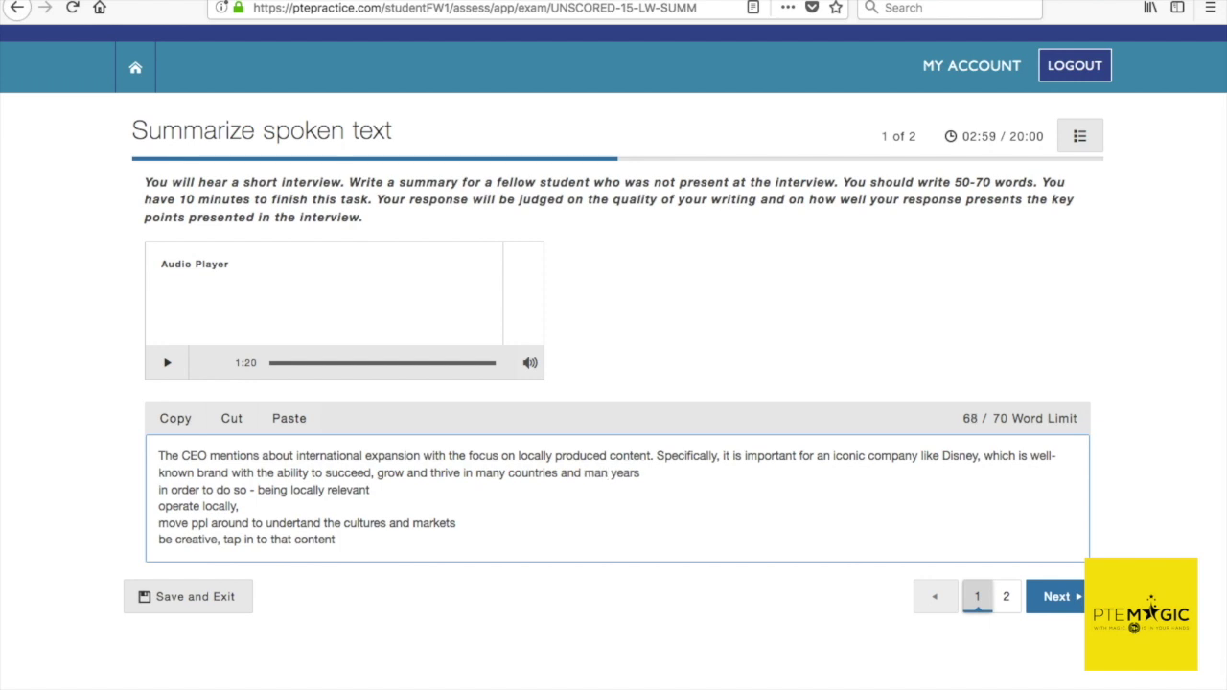
text(years.)
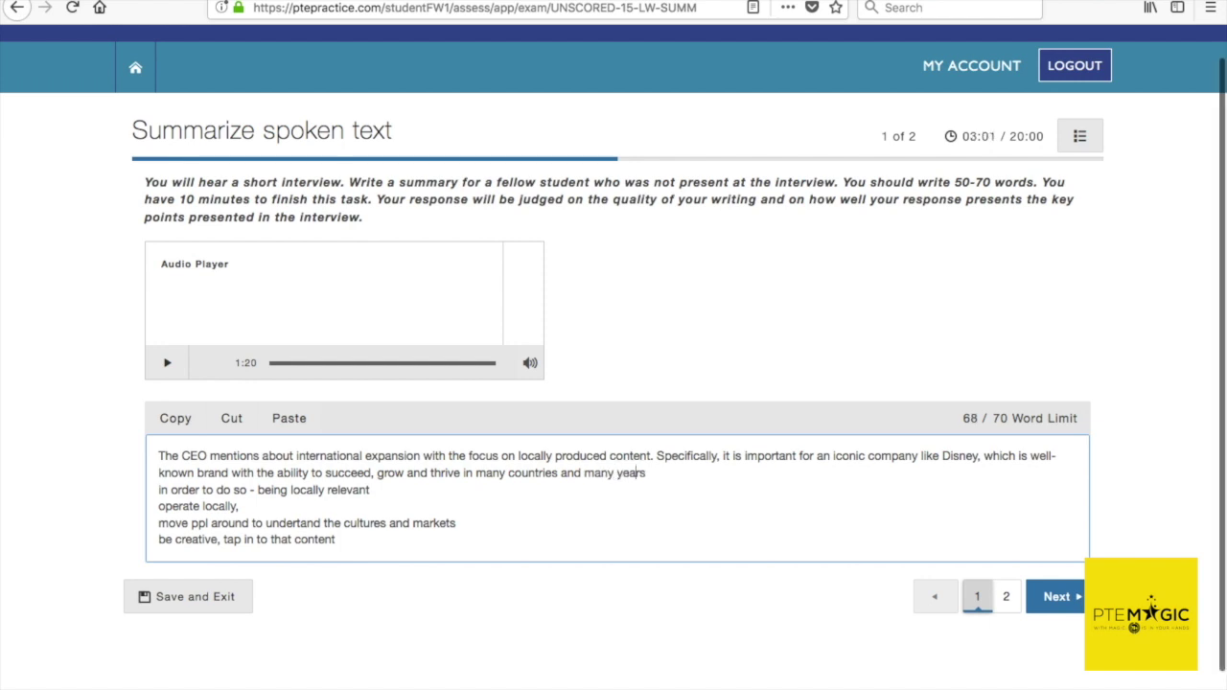
text( Howeverm)
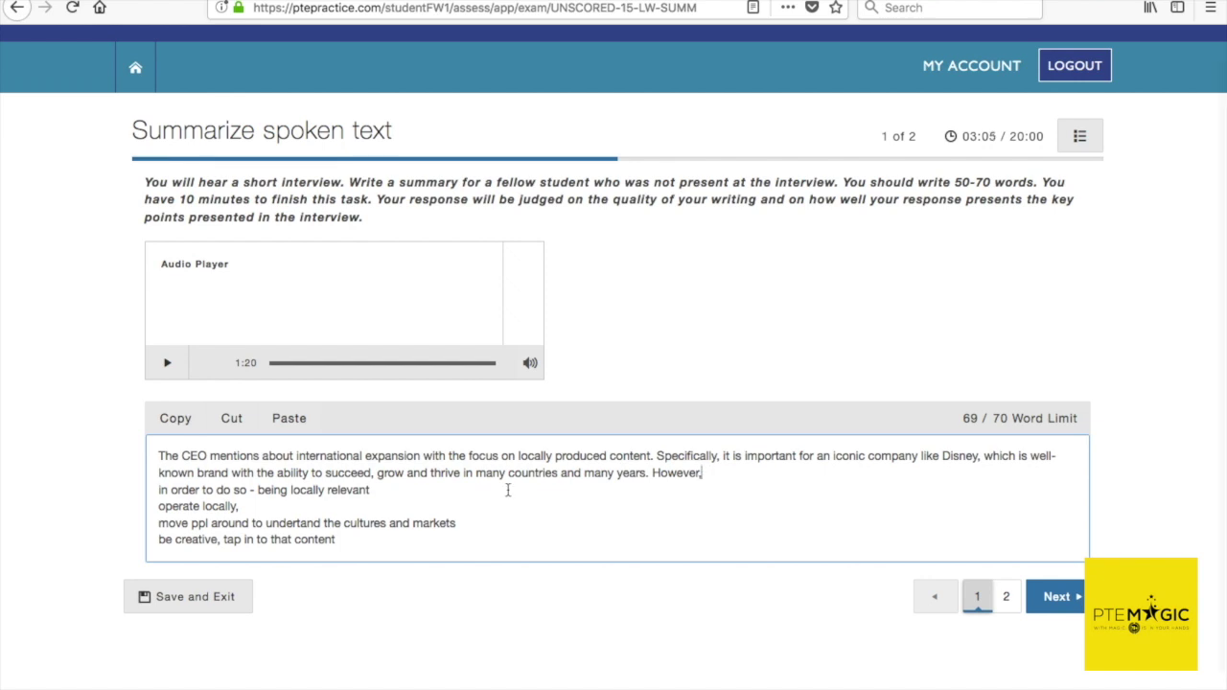
Replace 'in order to do so -' with 'they need to be locally relevant by'.
drag(257, 490, 709, 471)
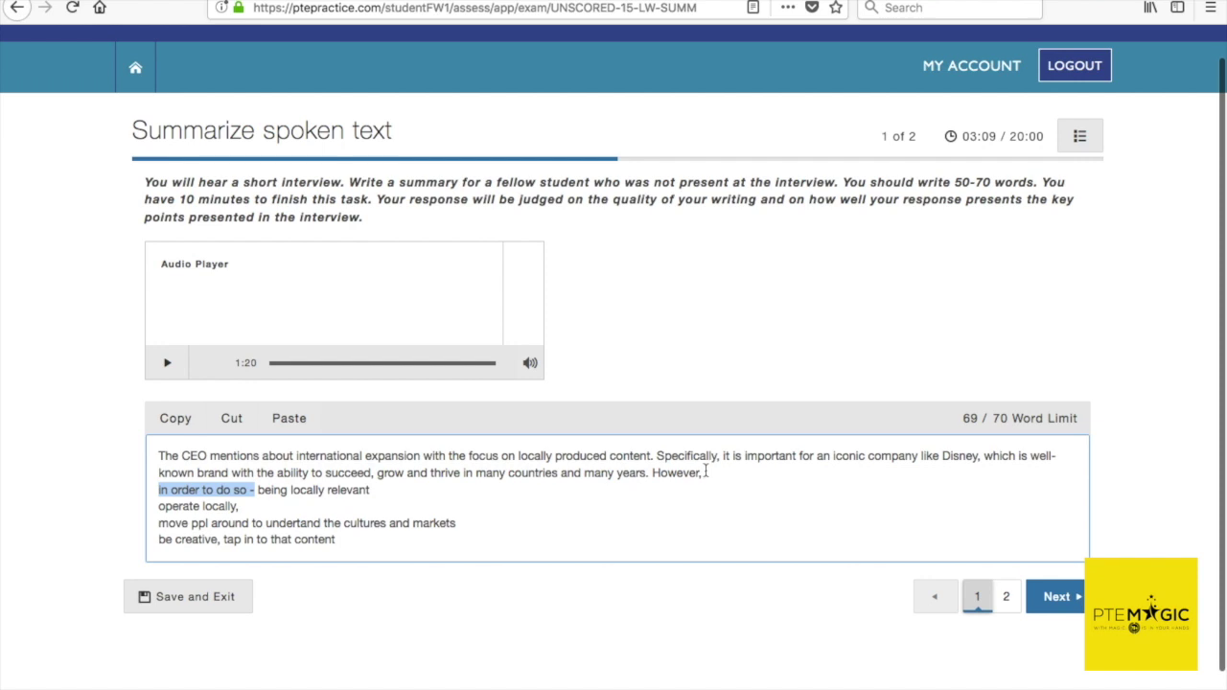
key(BackSpace)
text(they need to being locally relevant)
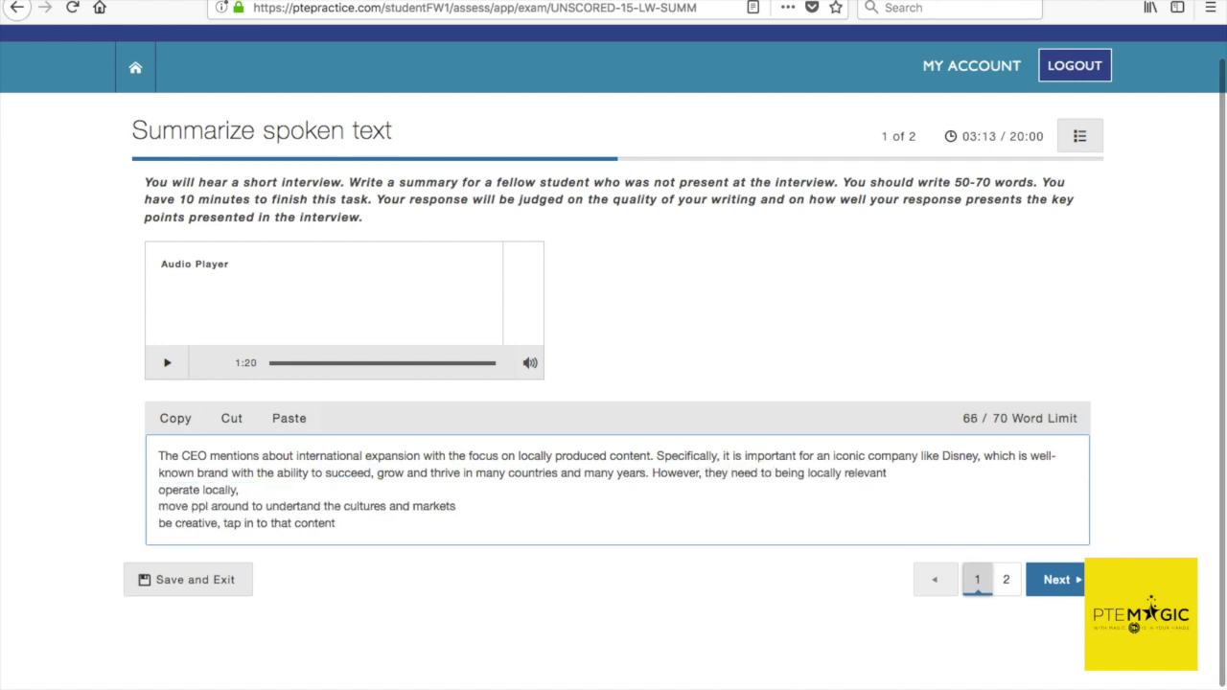
key(BackSpace)
key(BackSpace)
key(BackSpace)
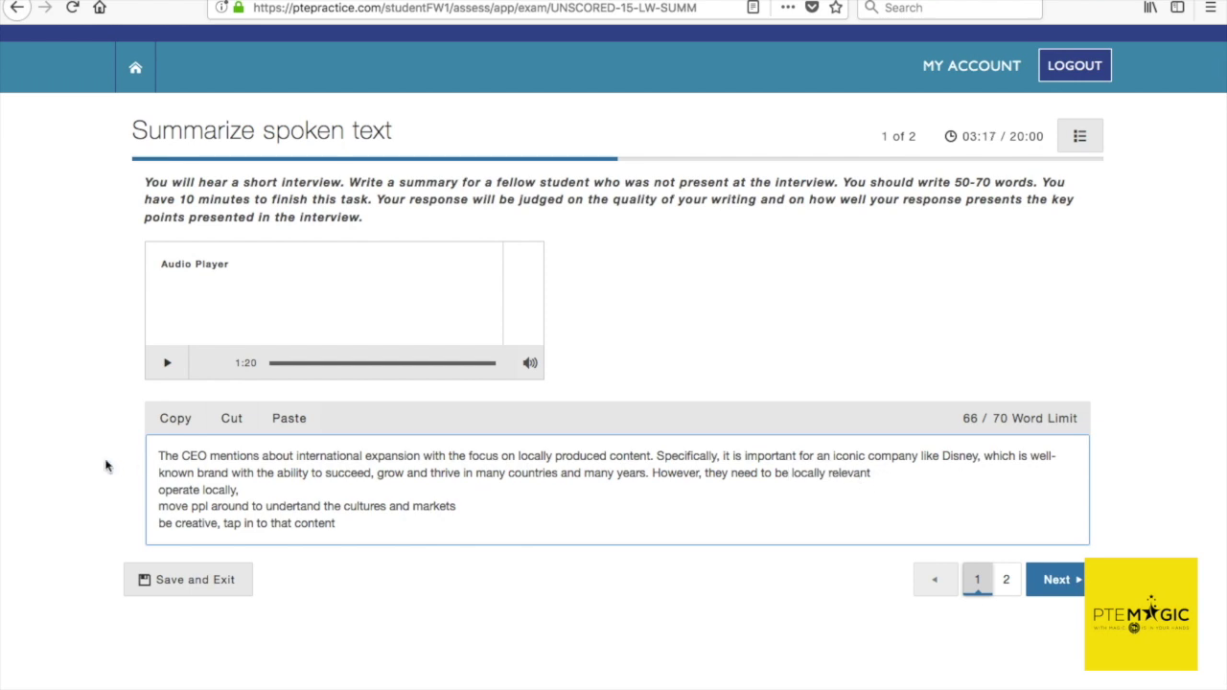
click(159, 489)
key(BackSpace)
text(by operate locally,)
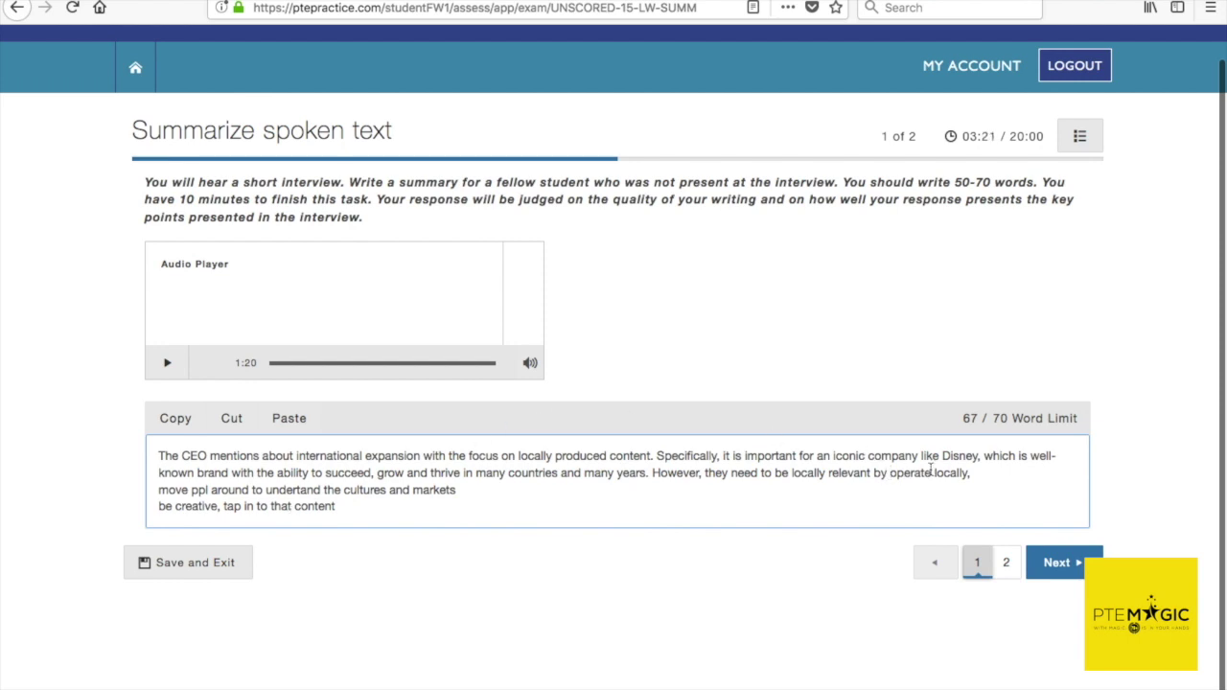
Reword the notes into 'operating locally and by moving people around'.
click(929, 471)
key(BackSpace)
text(ing)
click(1016, 473)
key(BackSpace)
text(and by moving)
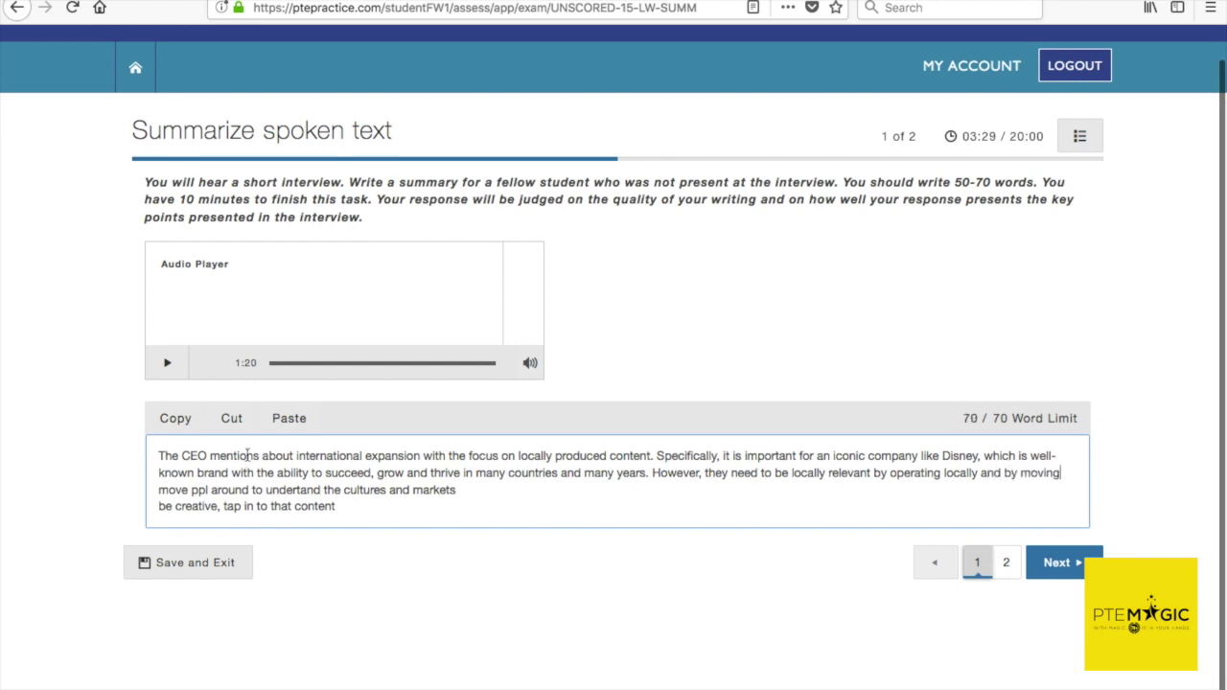
key(Delete)
key(Delete)
key(Delete)
key(Delete)
key(Delete)
key(Delete)
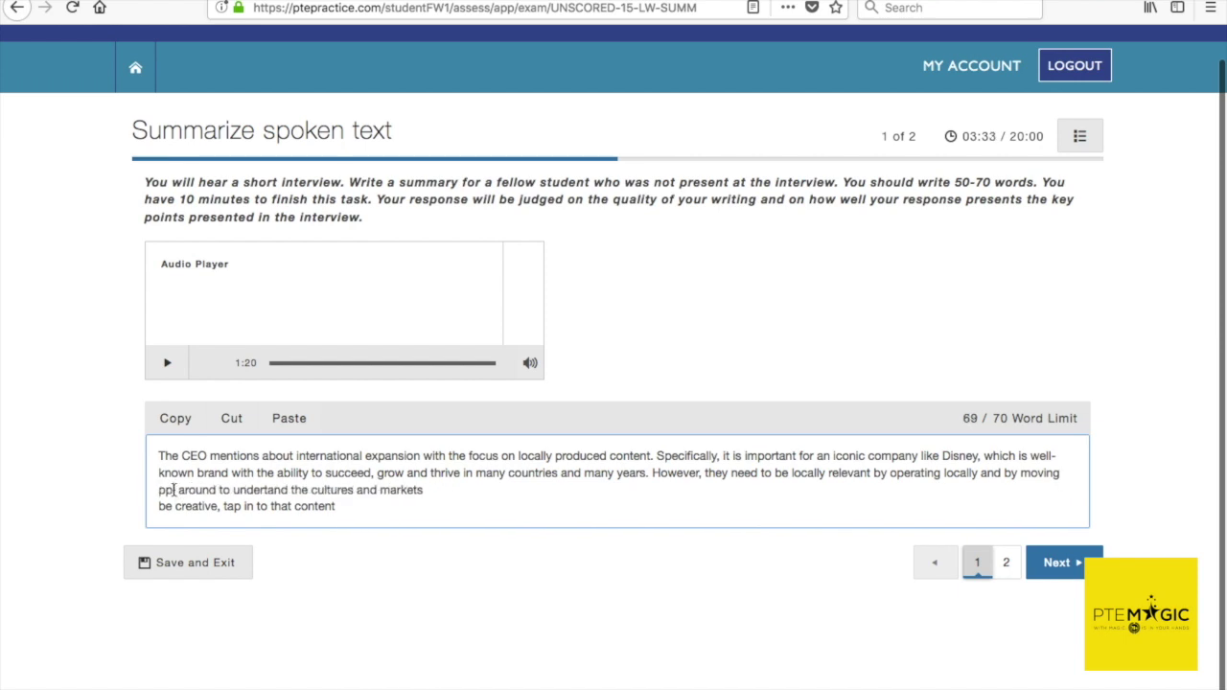
key(Delete)
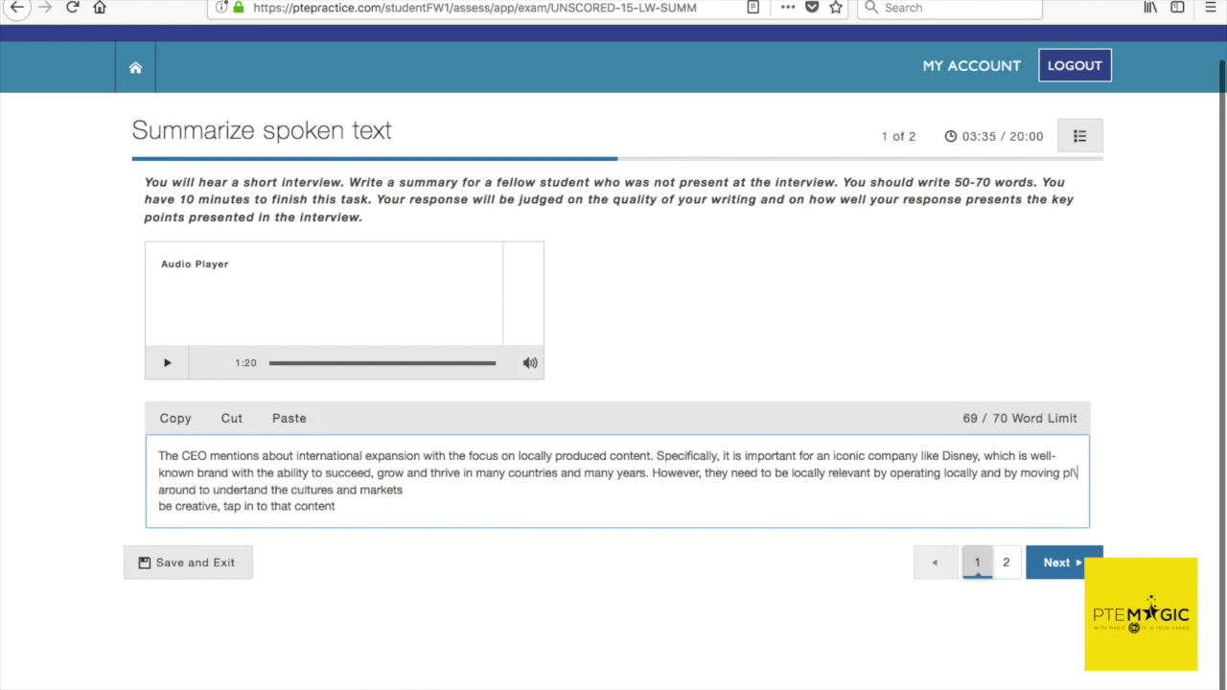
text(eople)
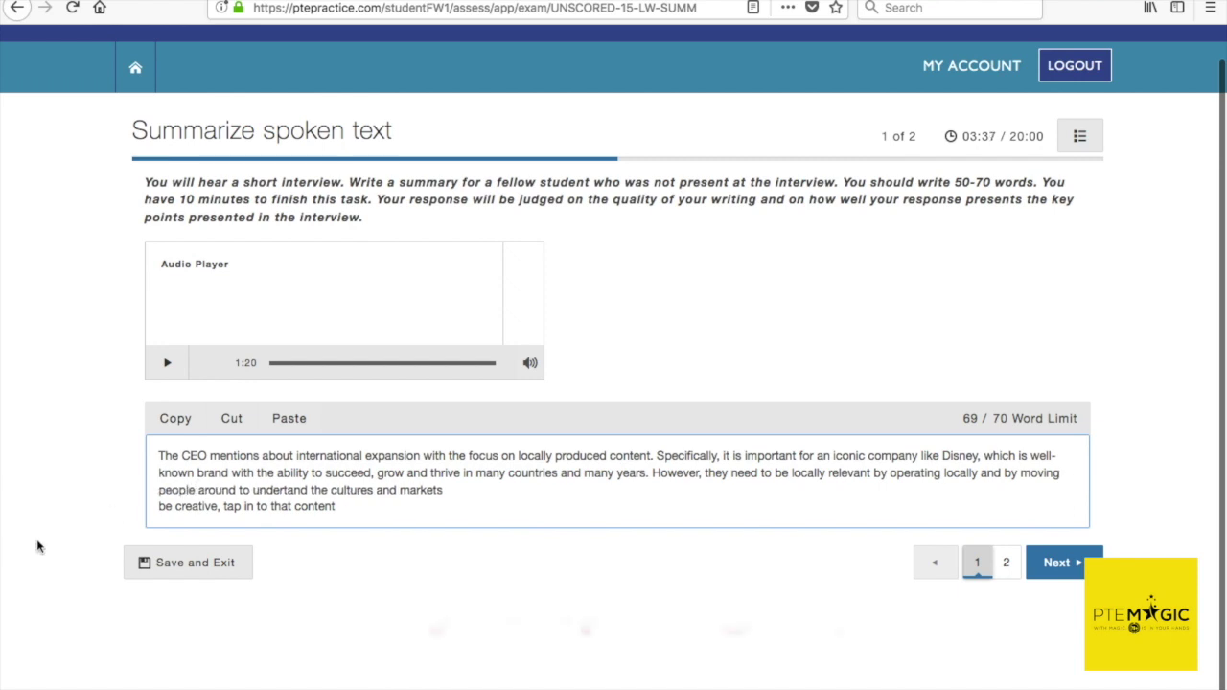
Add '. Therefore, they should' after 'markets' and join the final note onto it.
click(446, 490)
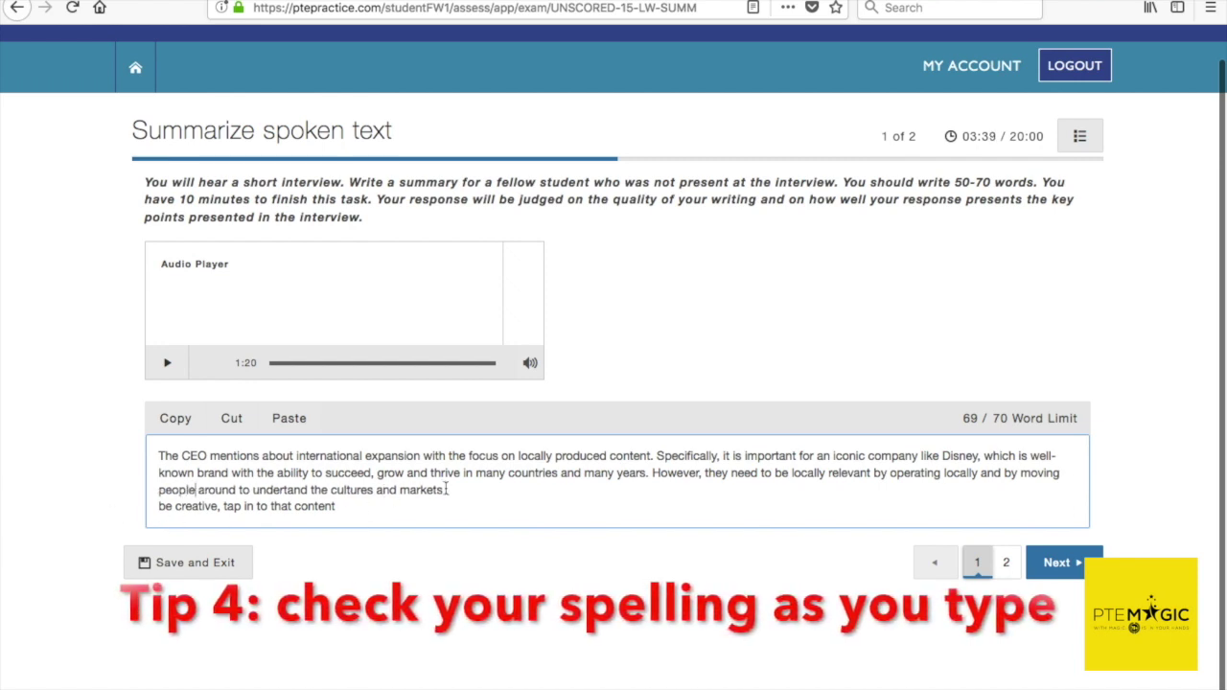
text(. Theref)
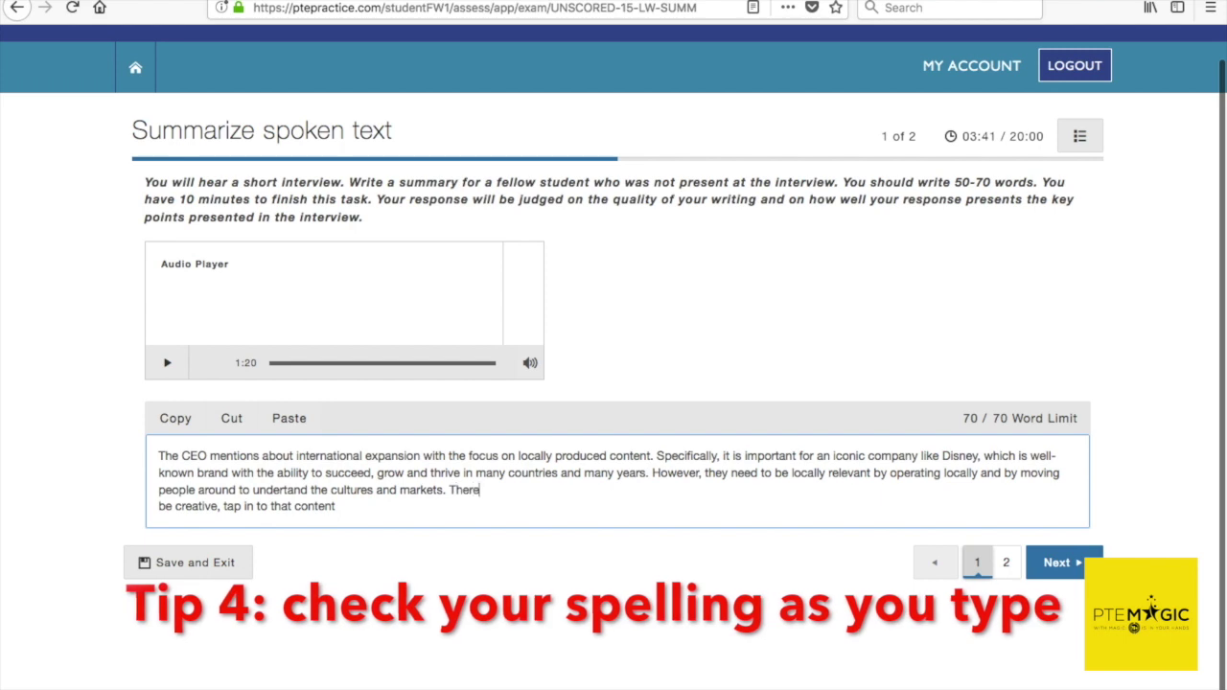
text(ore,)
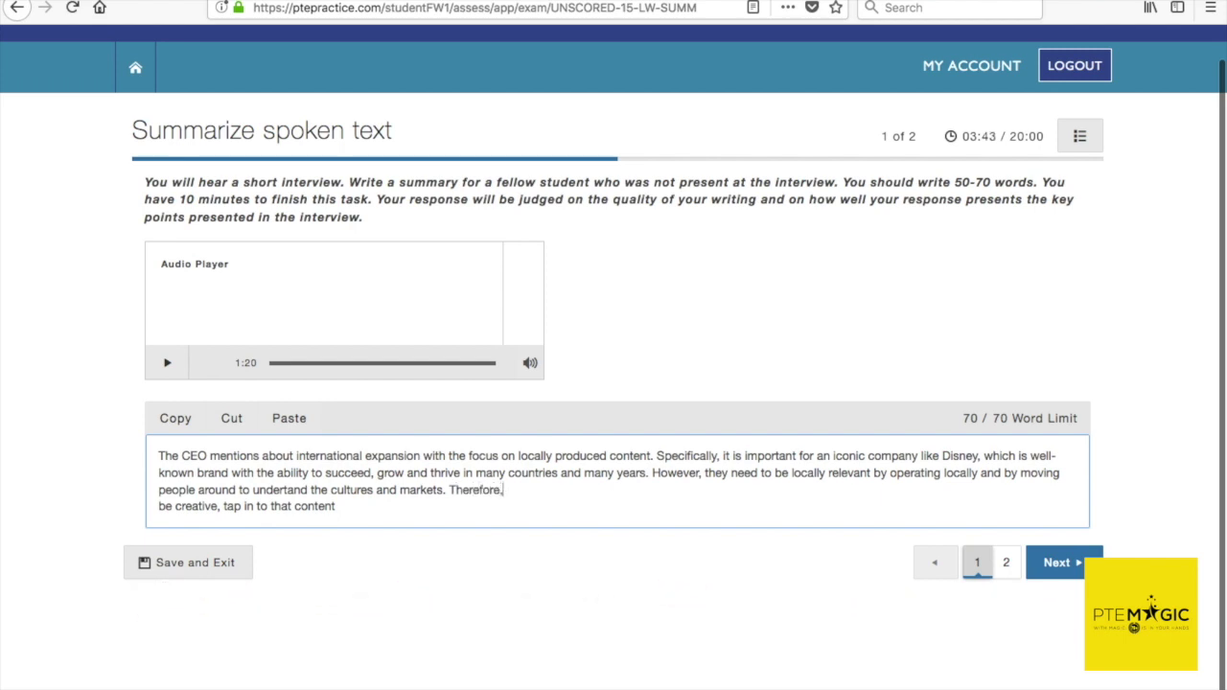
click(160, 508)
key(BackSpace)
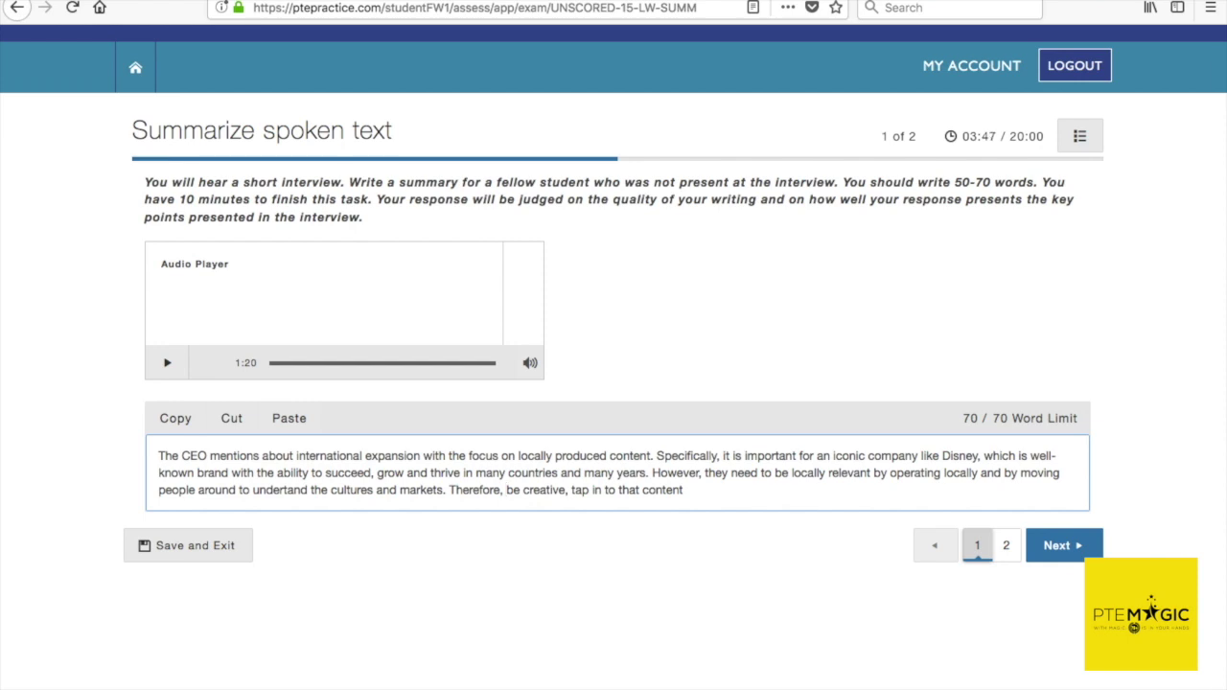
text(they )
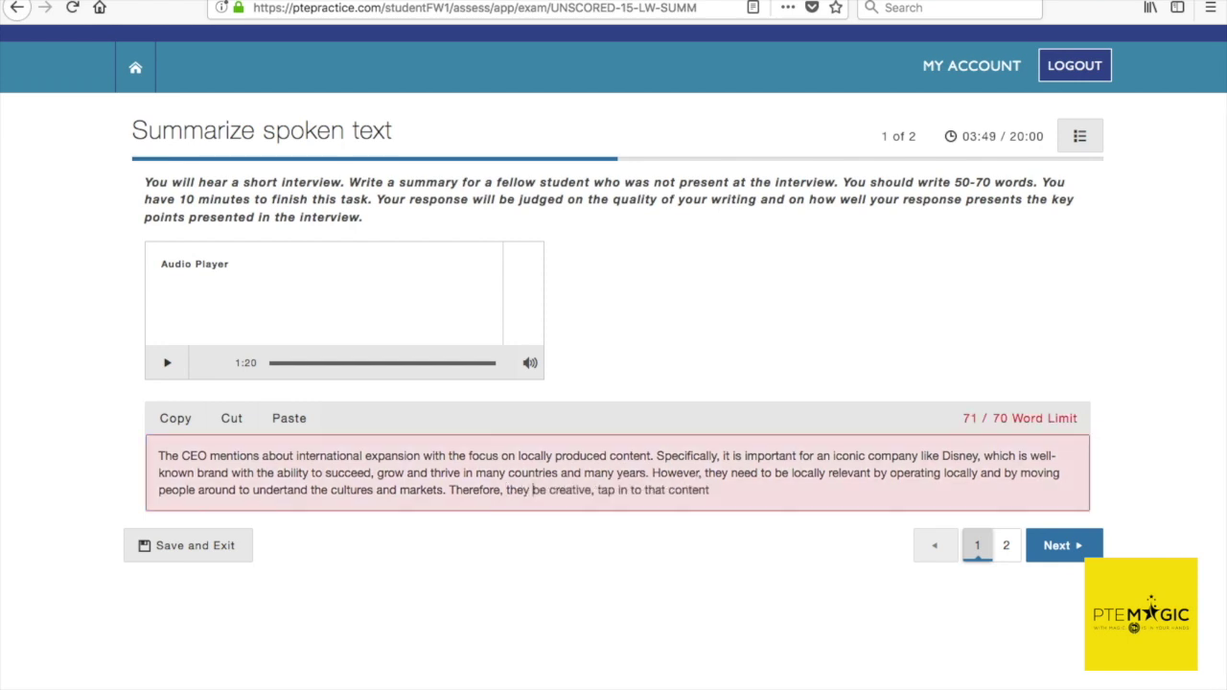
text(should)
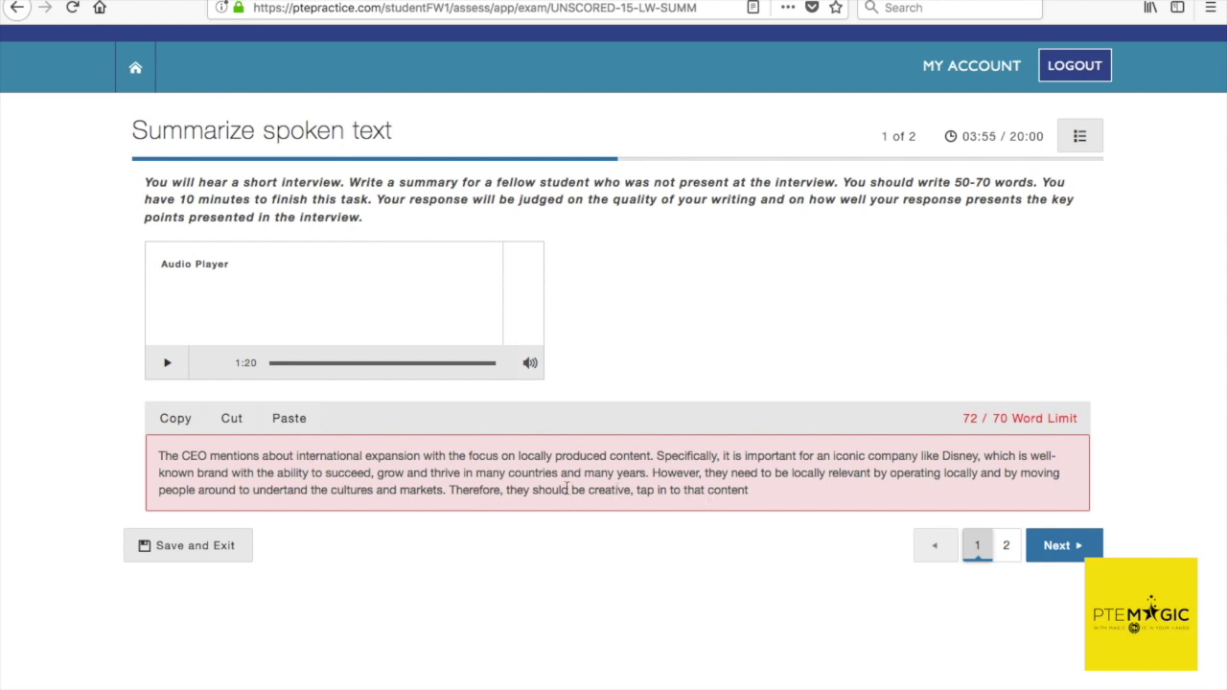
Replace 'they should' with 'it is imperative to', change 'creative,' to 'creative and', and add a closing period.
drag(569, 489, 504, 490)
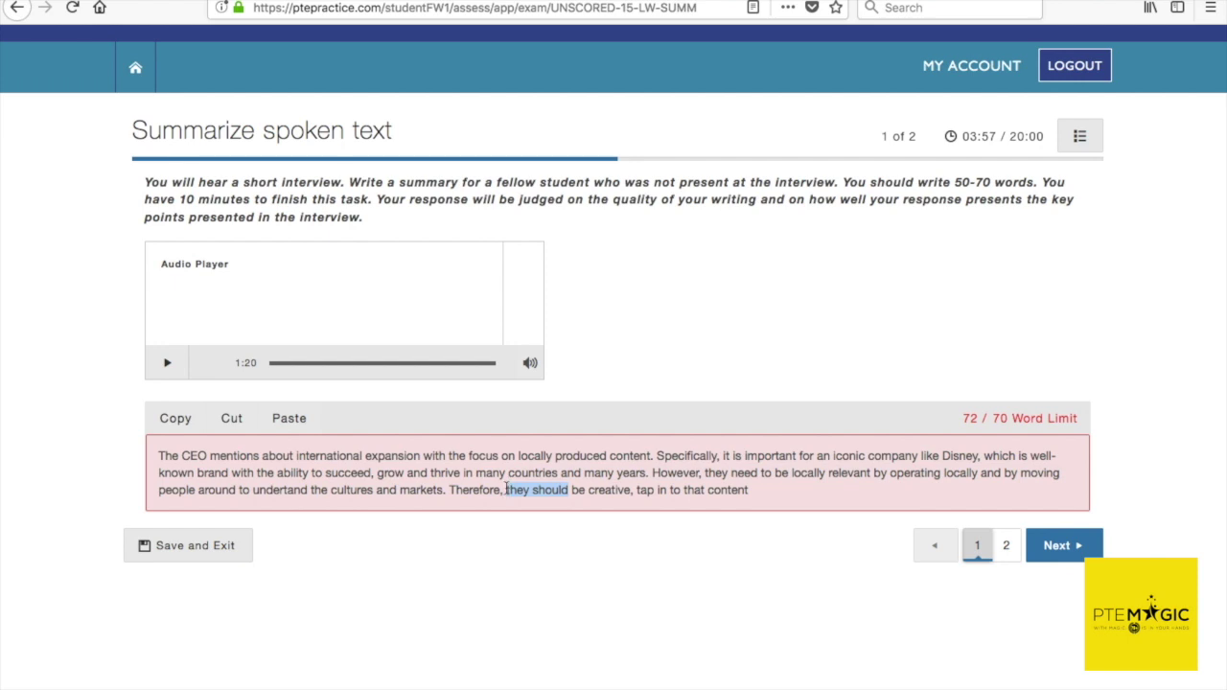
text(it is impr)
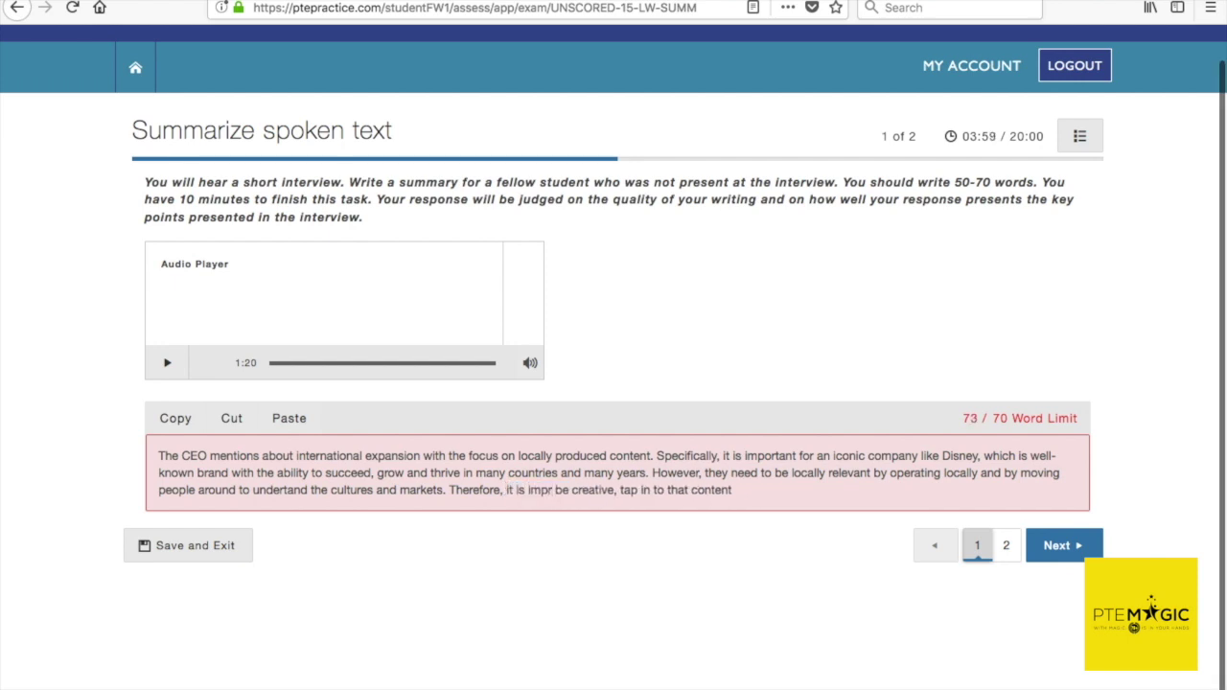
key(BackSpace)
text(erative)
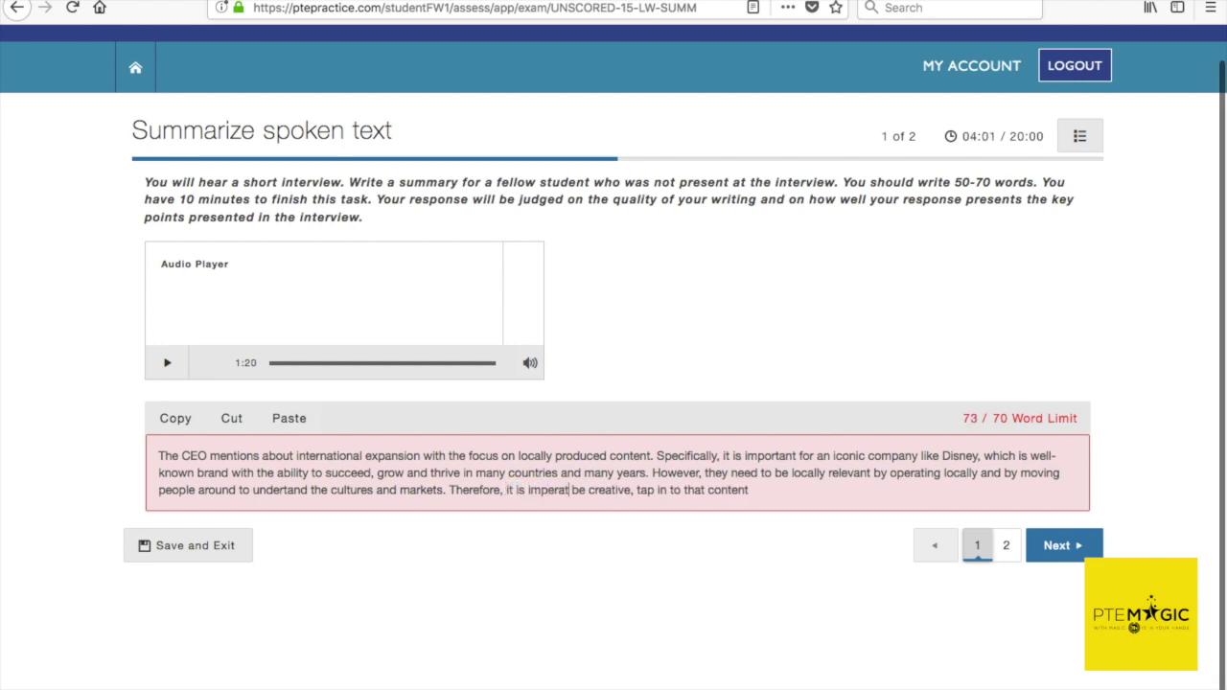
text( to)
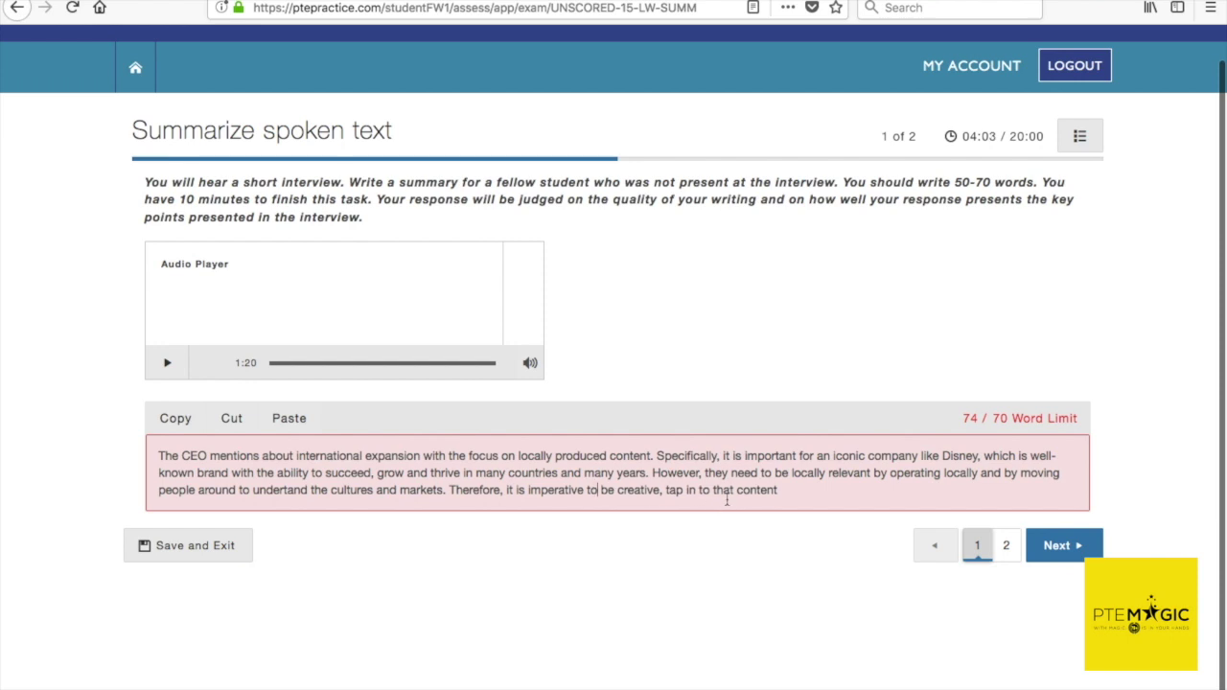
click(663, 490)
key(BackSpace)
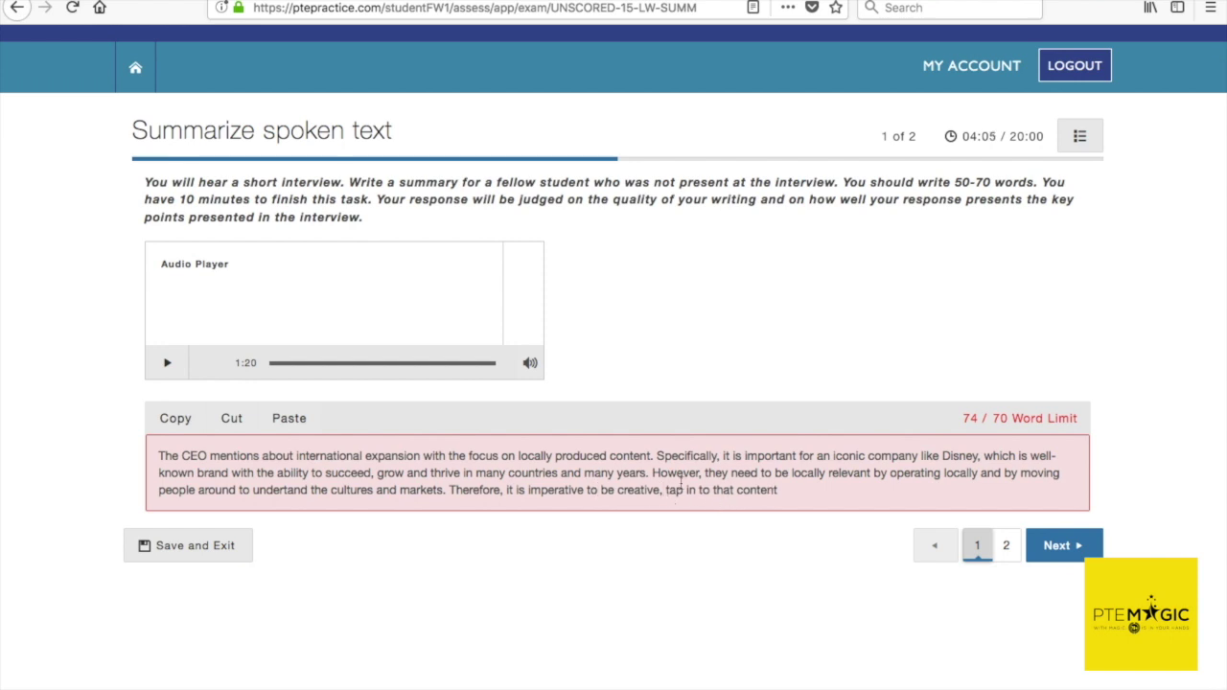
text(and)
click(811, 487)
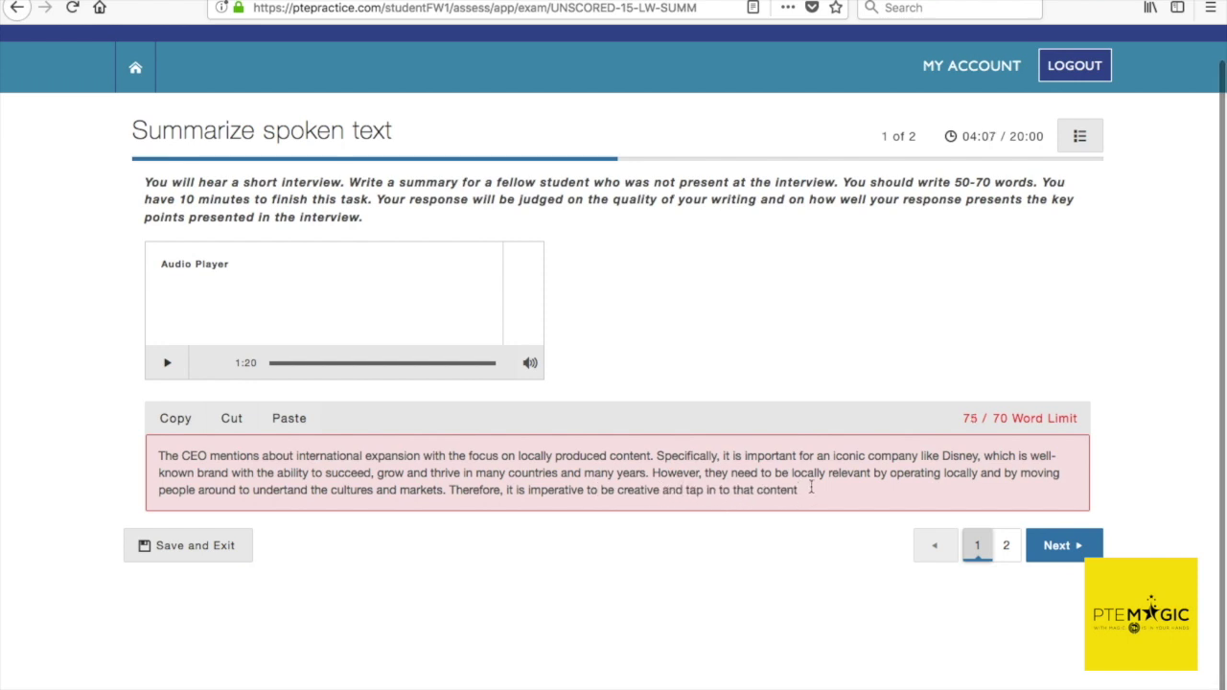
text(.)
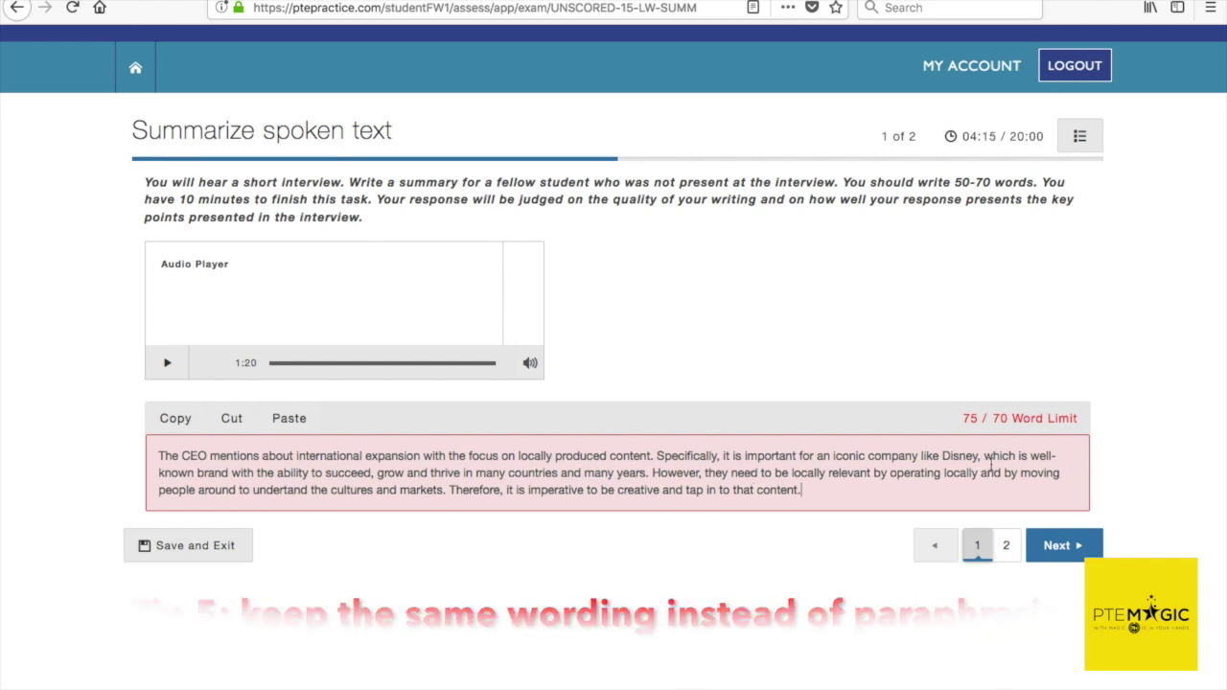
Insert 'and well-known' after 'iconic', then delete 'which is well-known brand' and 'and many years'.
click(864, 457)
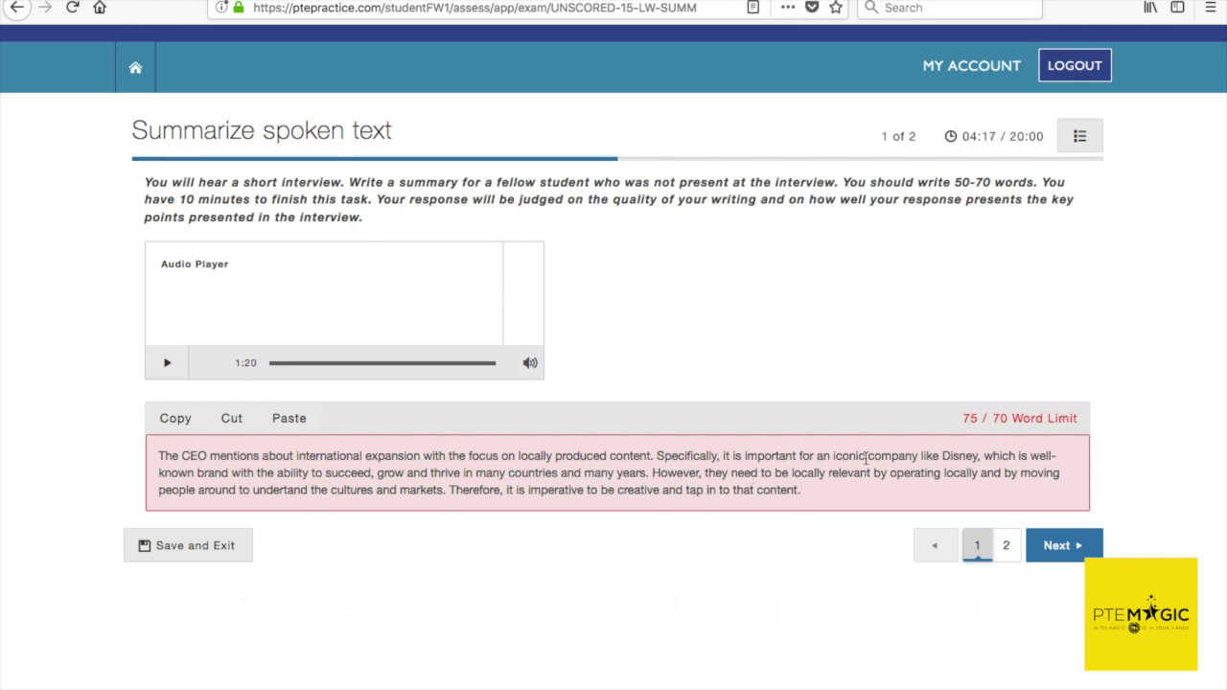
text(and well-known)
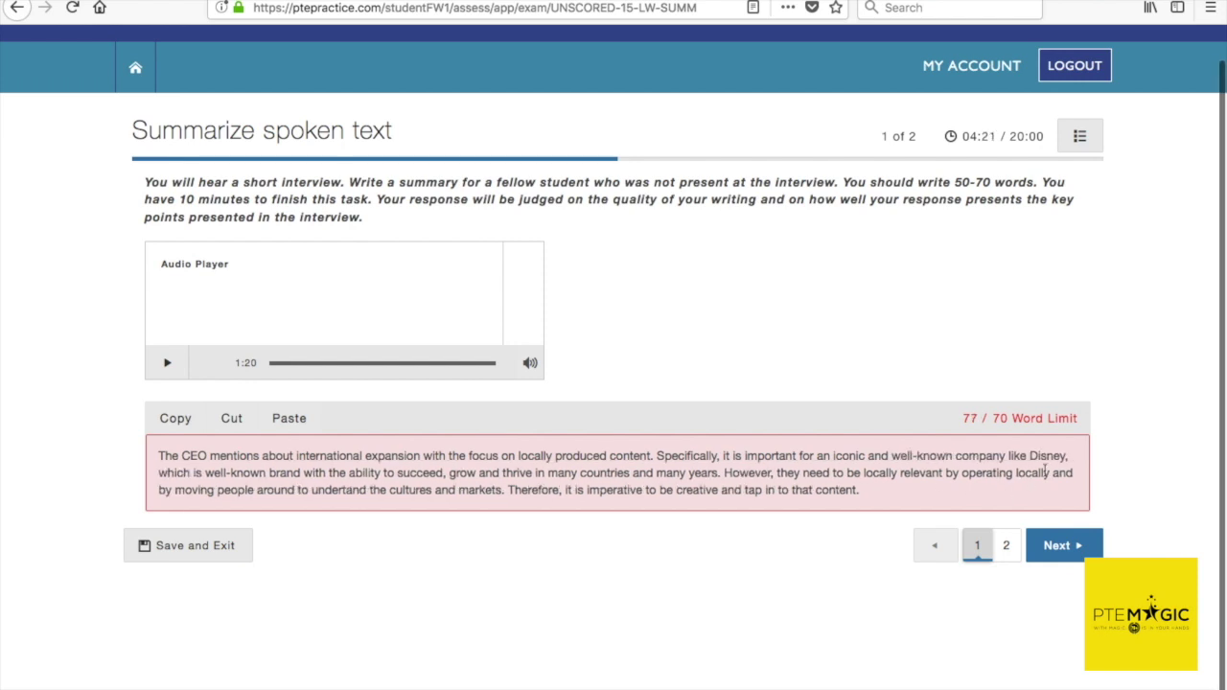
drag(1067, 456, 387, 471)
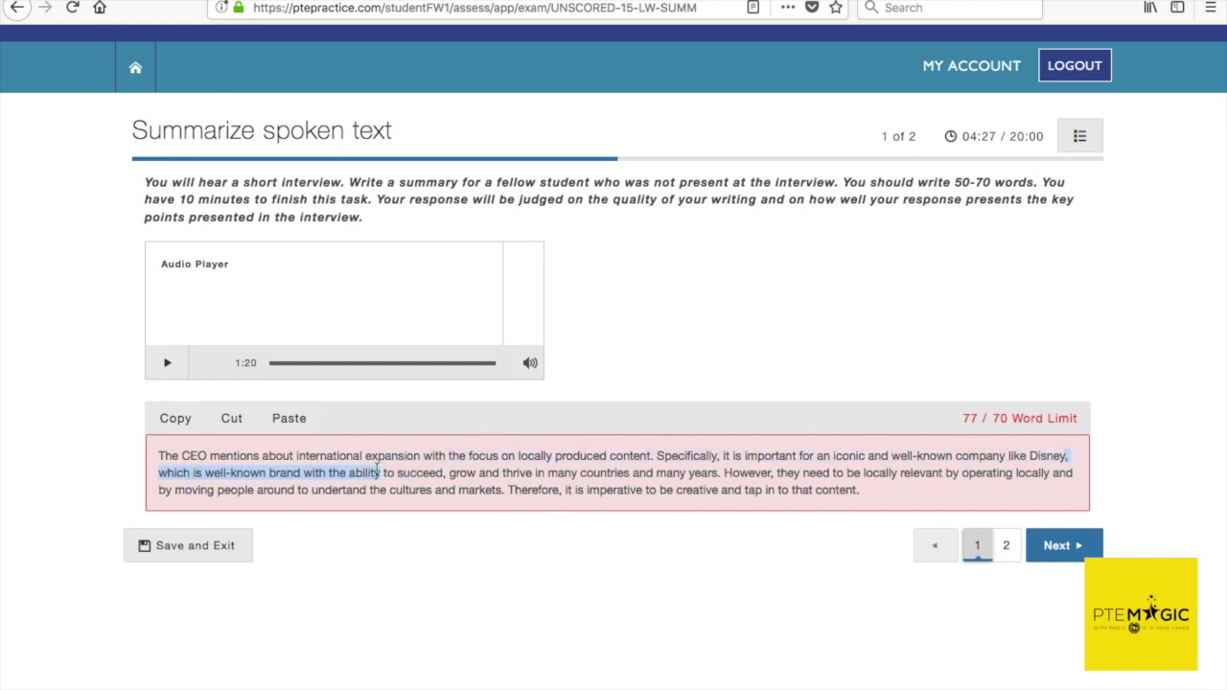
click(356, 472)
drag(303, 472, 194, 473)
key(BackSpace)
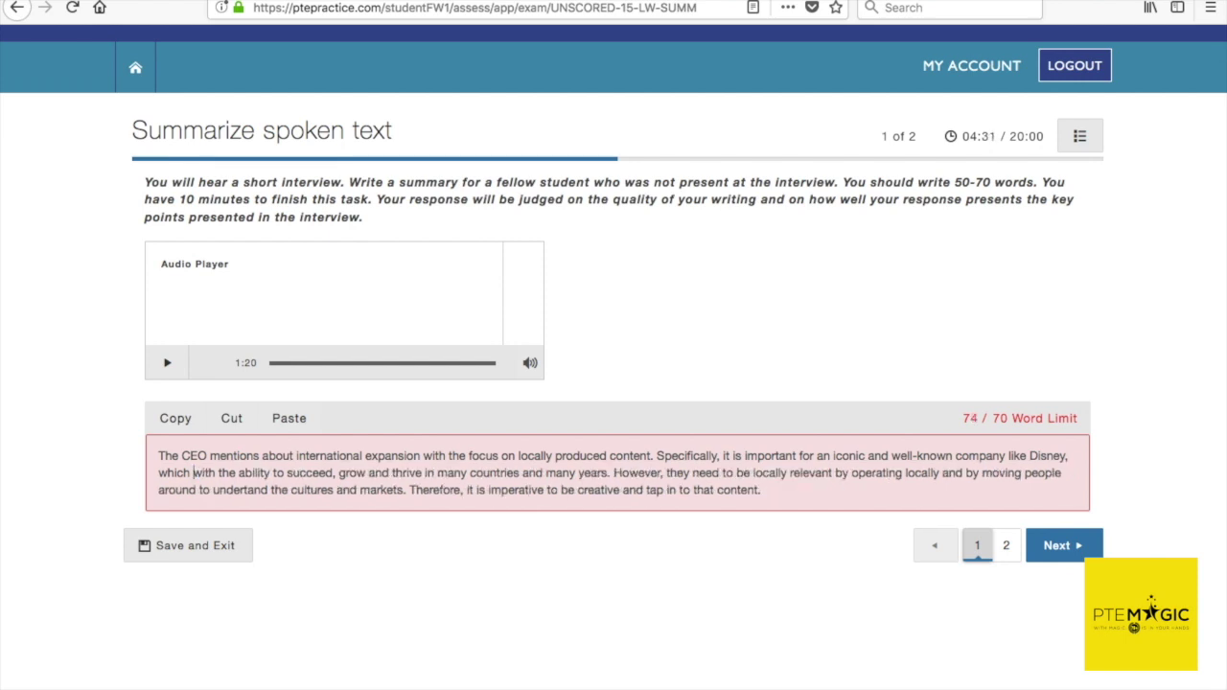
key(BackSpace)
key(BackSpace)
key(BackSpace)
key(BackSpace)
key(BackSpace)
key(BackSpace)
key(BackSpace)
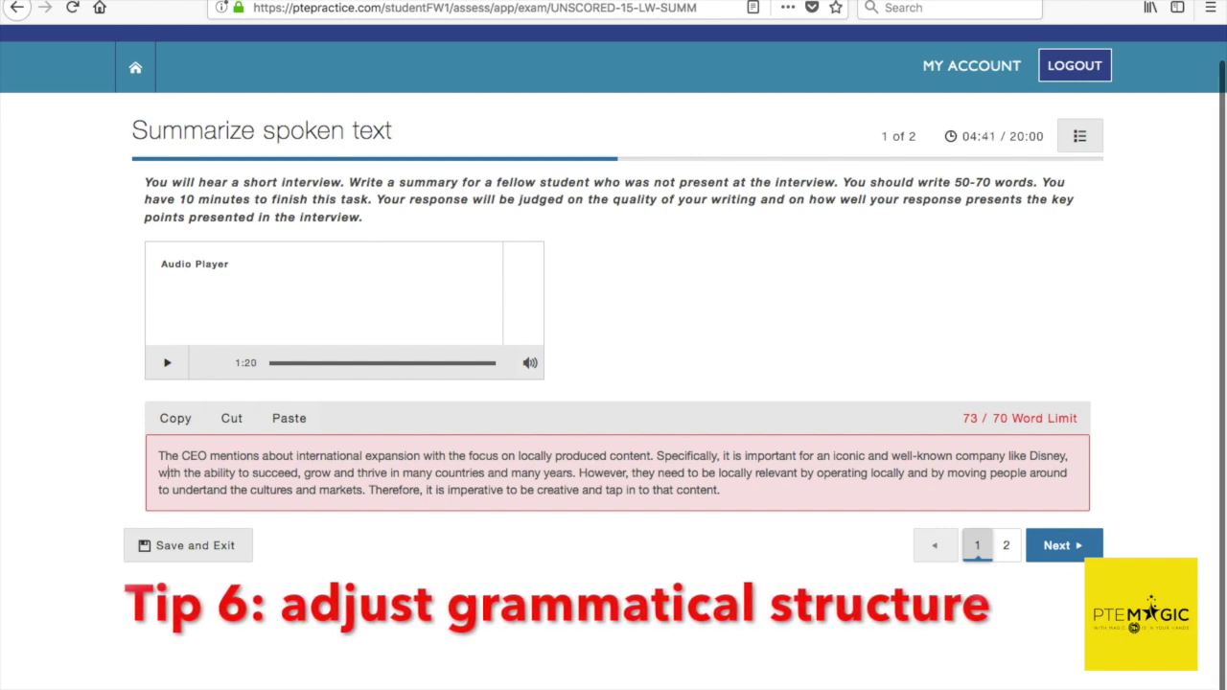
key(BackSpace)
key(BackSpace)
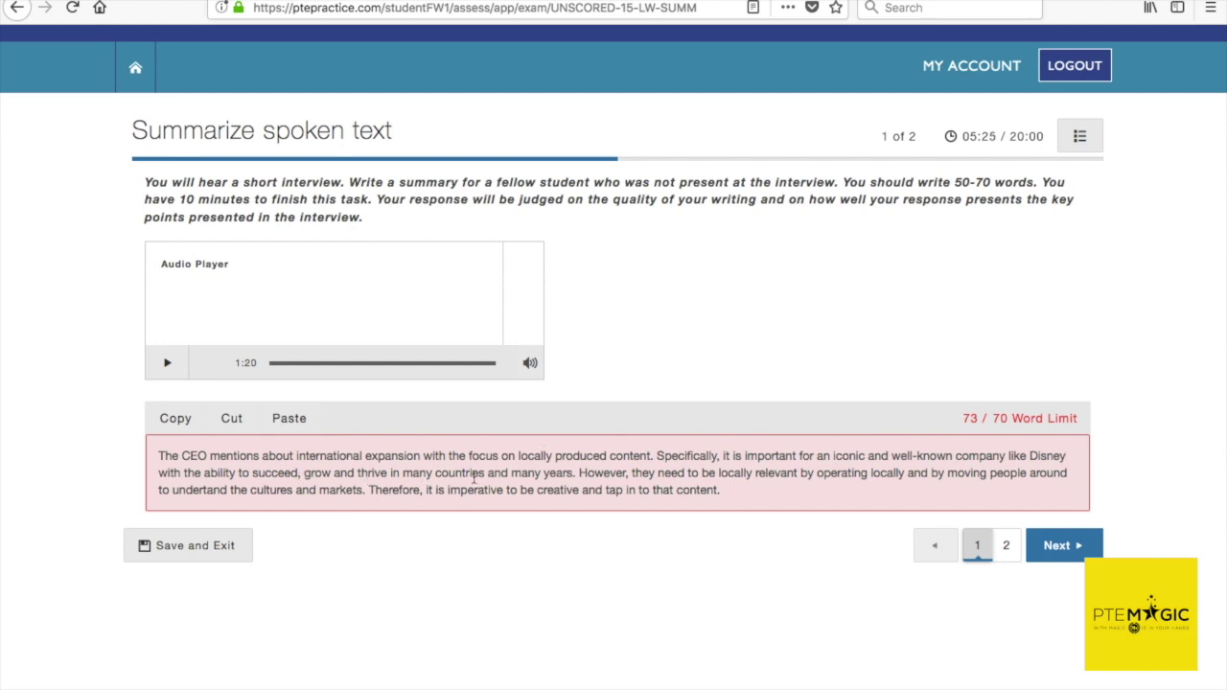
drag(574, 477, 494, 479)
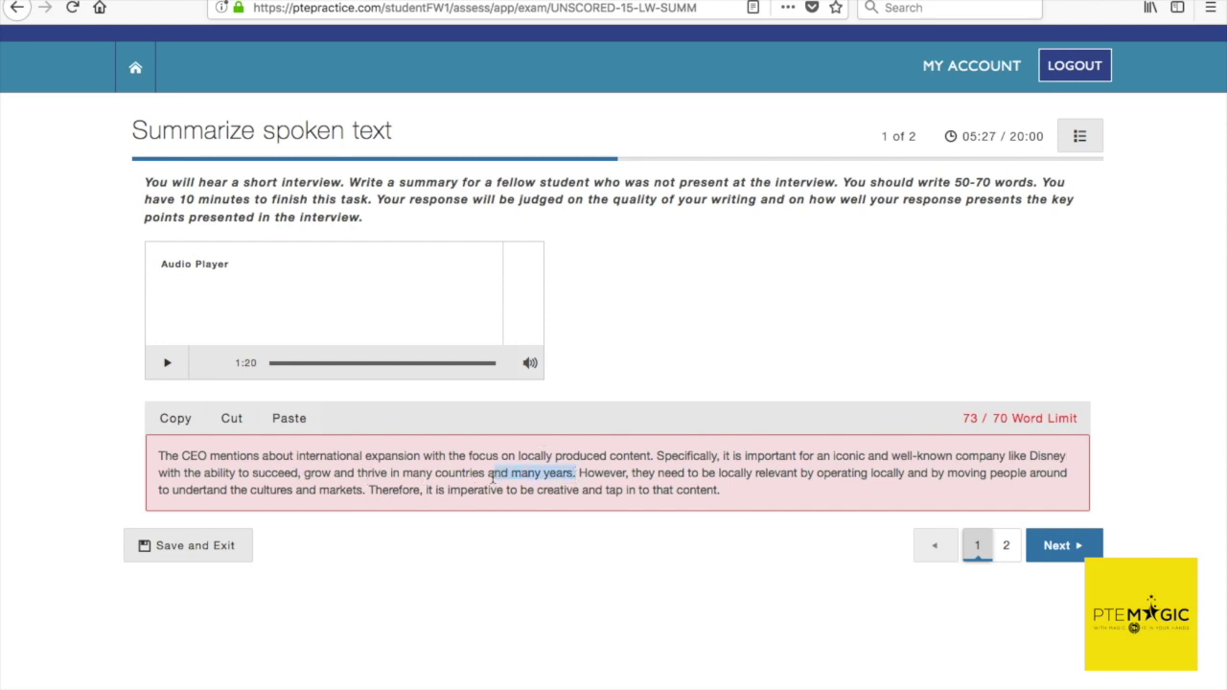
key(BackSpace)
key(BackSpace)
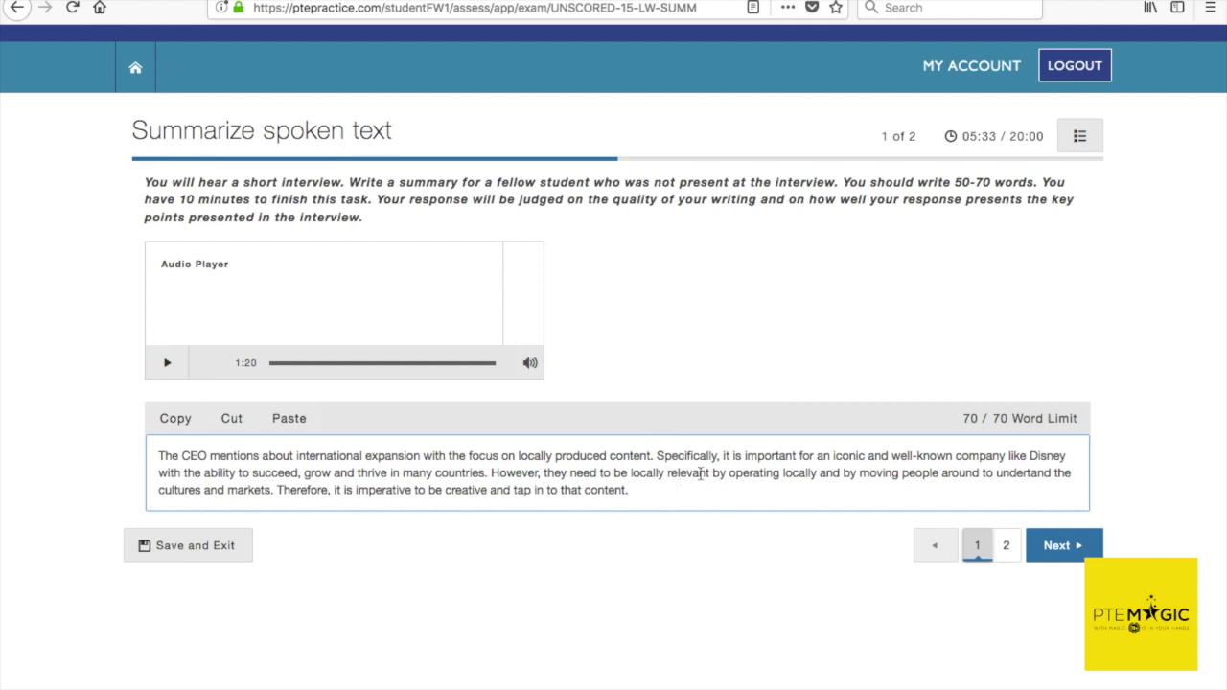
Load question 2 of 2 and place the cursor in its empty answer box.
click(1051, 546)
click(793, 453)
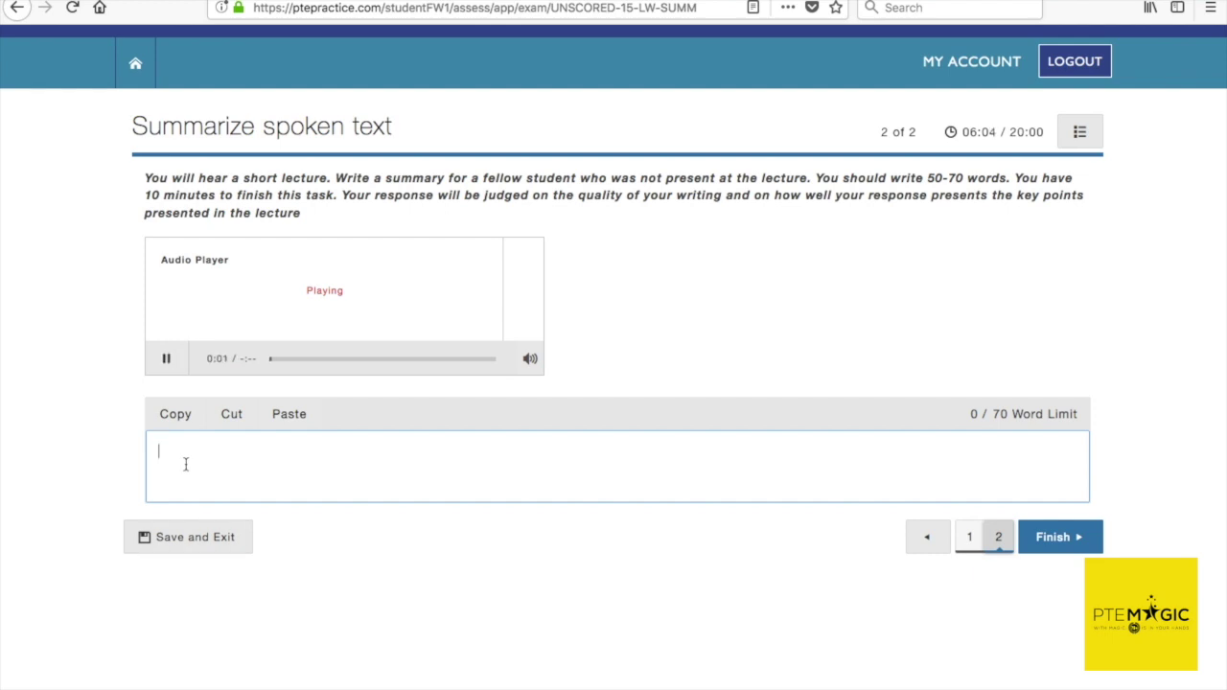
Note the study from 20 years ago, its researchers, 750 chemicals harming brain development, and the too-little-emphasis problem.
text(20 years ago)
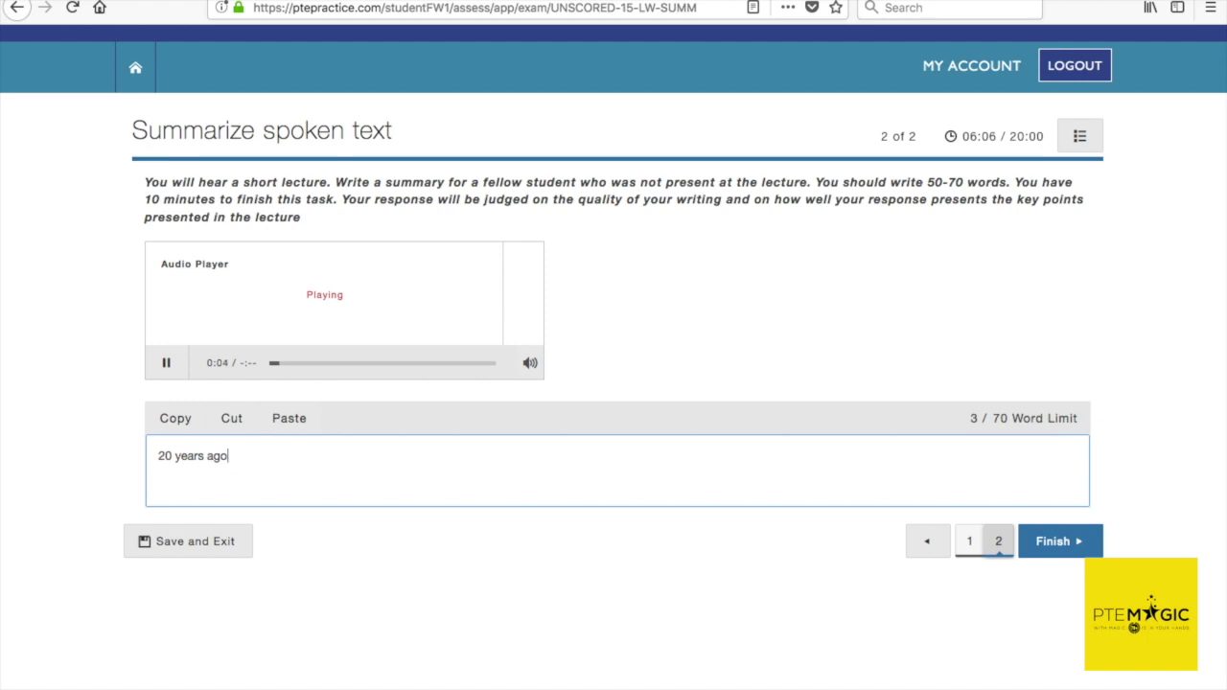
key(Return)
text(? and Bary)
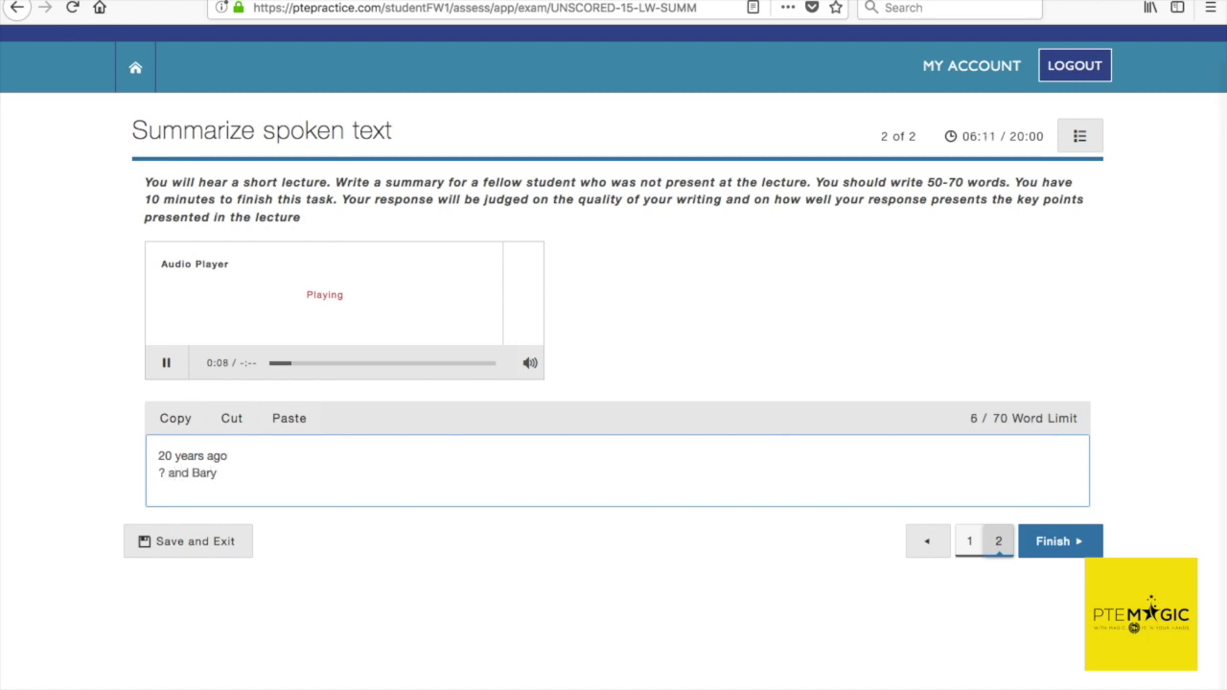
key(BackSpace)
text(ry Johns)
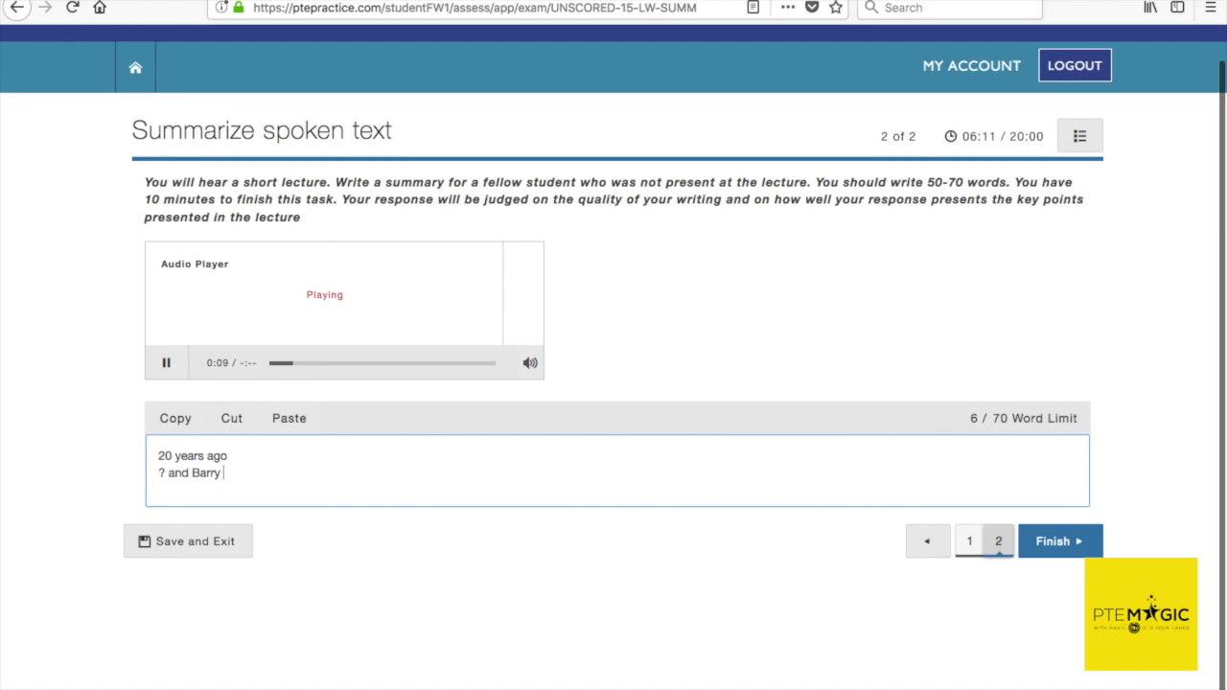
text(on)
key(Return)
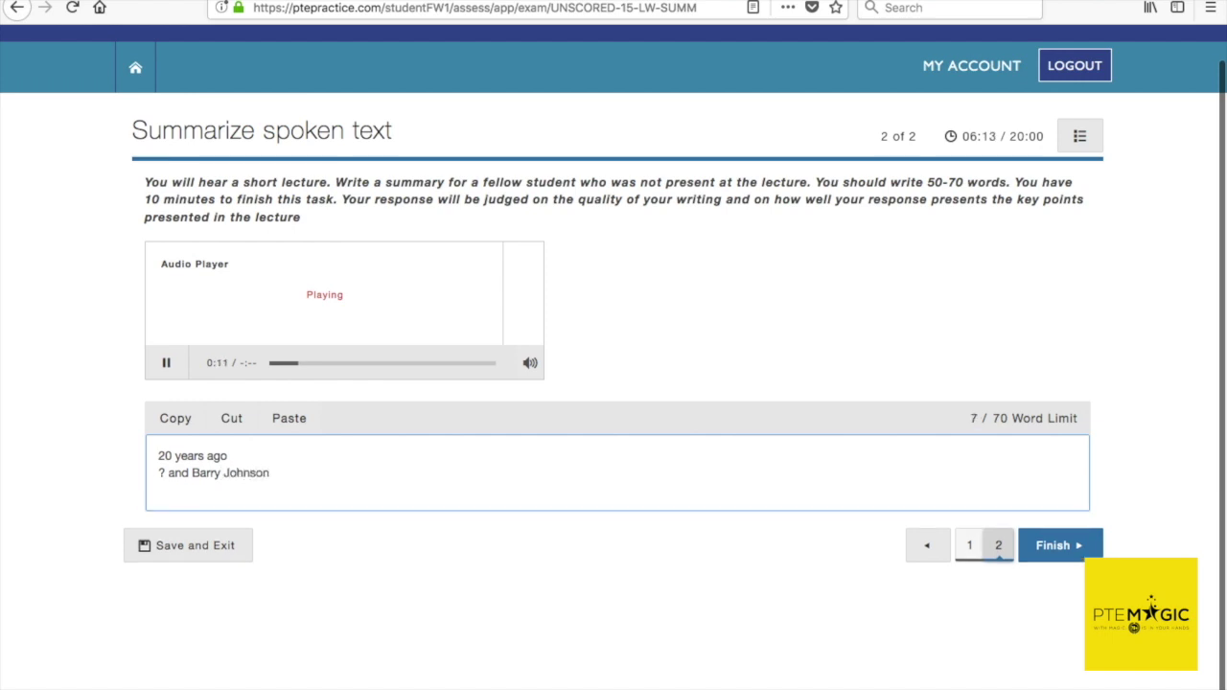
text(750 chemicals )
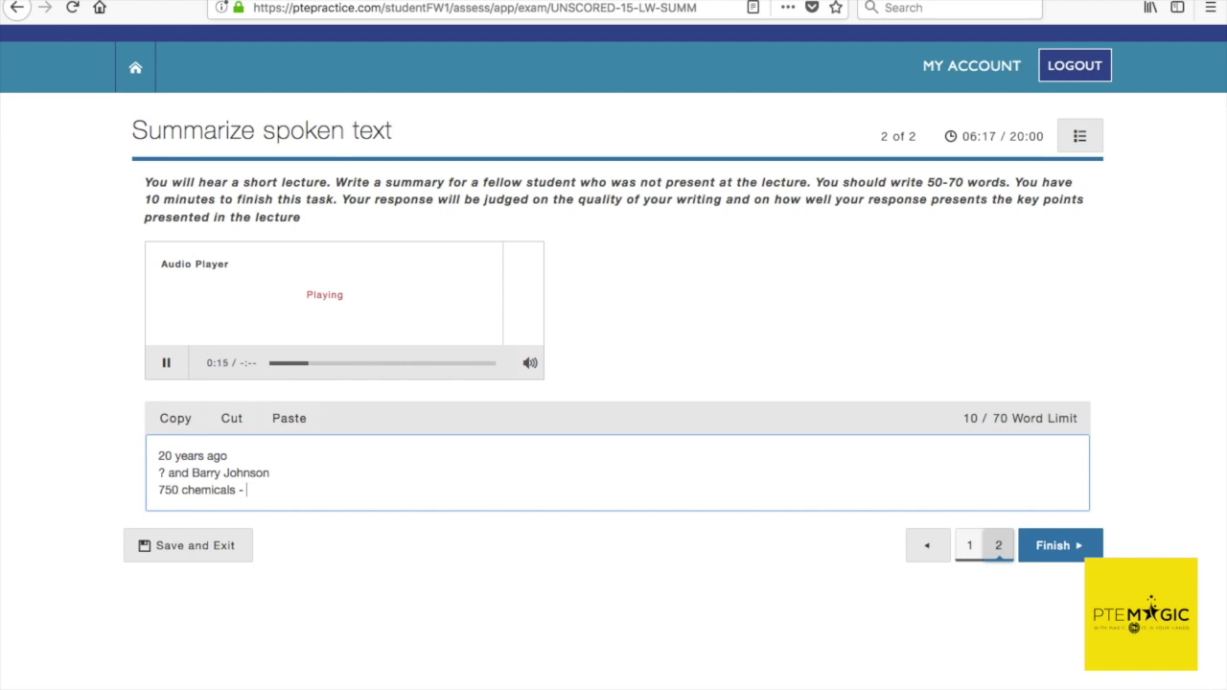
text(- harm br)
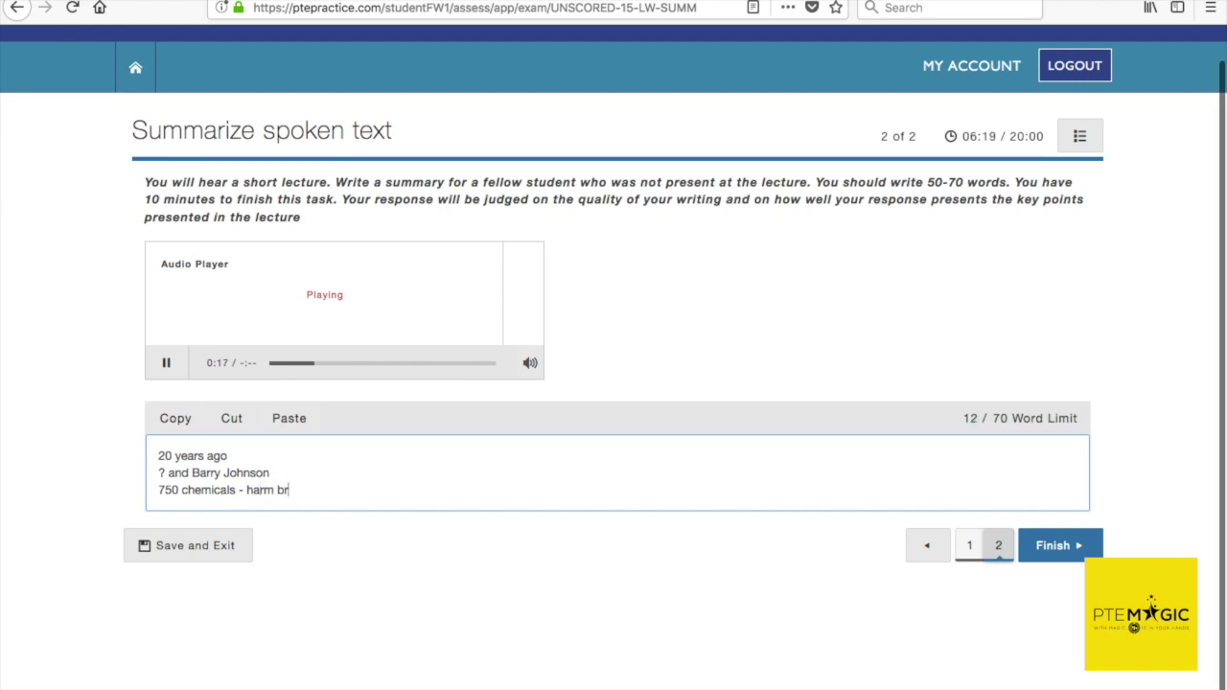
text(ain development)
key(Return)
text(more t)
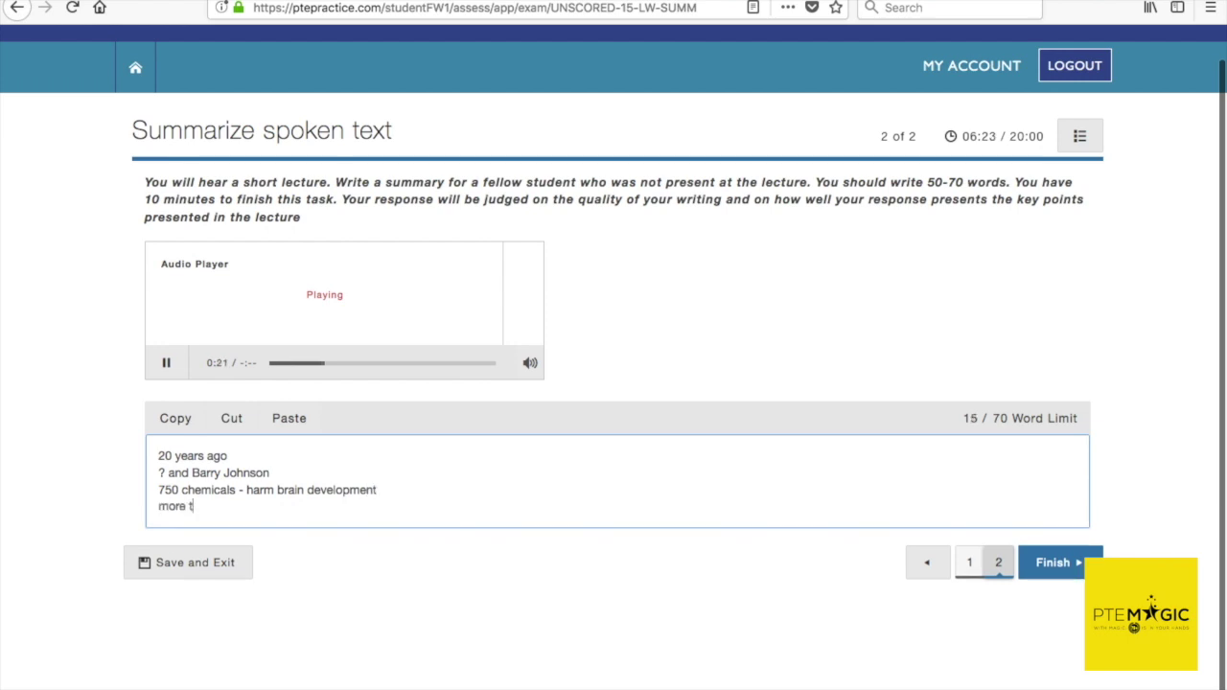
text(han 10)
text( nowadays)
key(Return)
text(p)
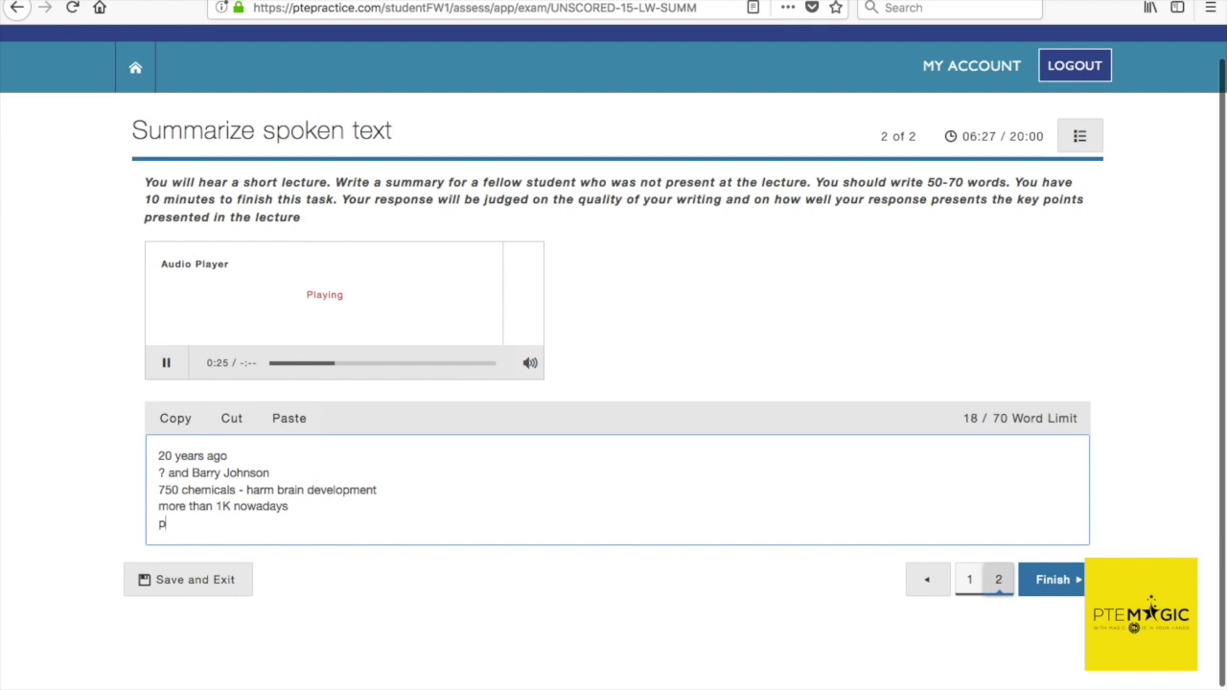
text(roble, - too little )
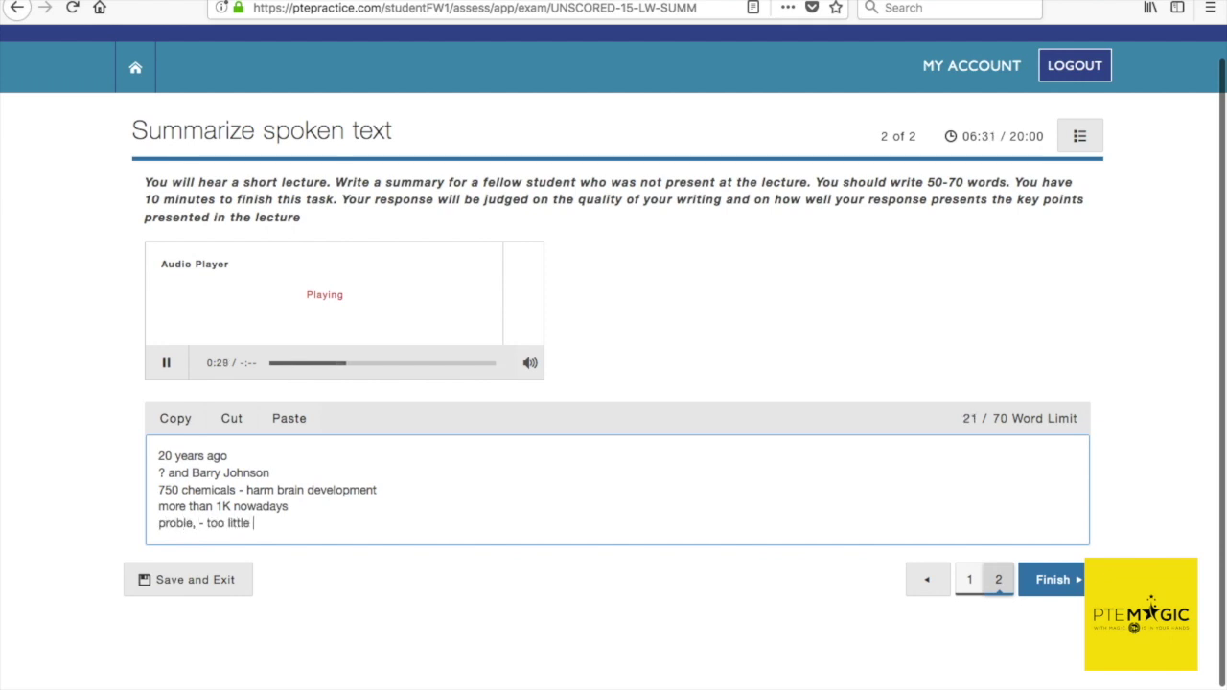
text(emphasis)
key(Return)
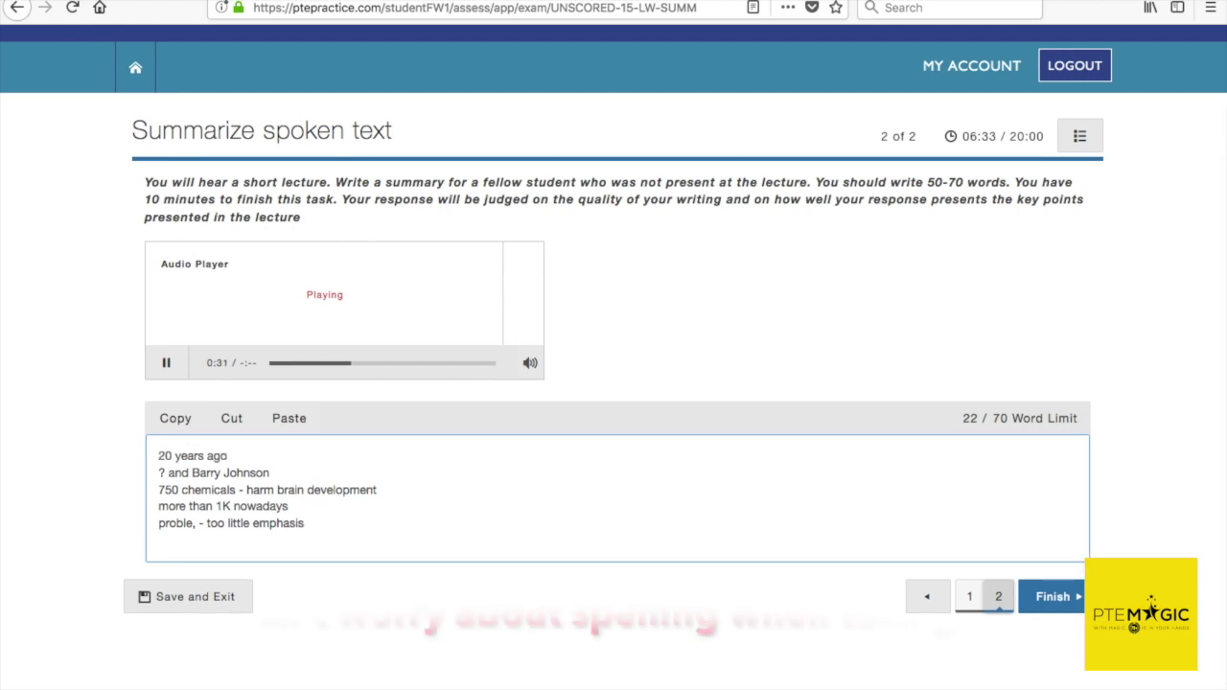
Add notes on OECD's 10-year testing battery, the incomplete panel, children's IQ, motor and memory losses, and the 10K-dollar cost.
text(OECD -)
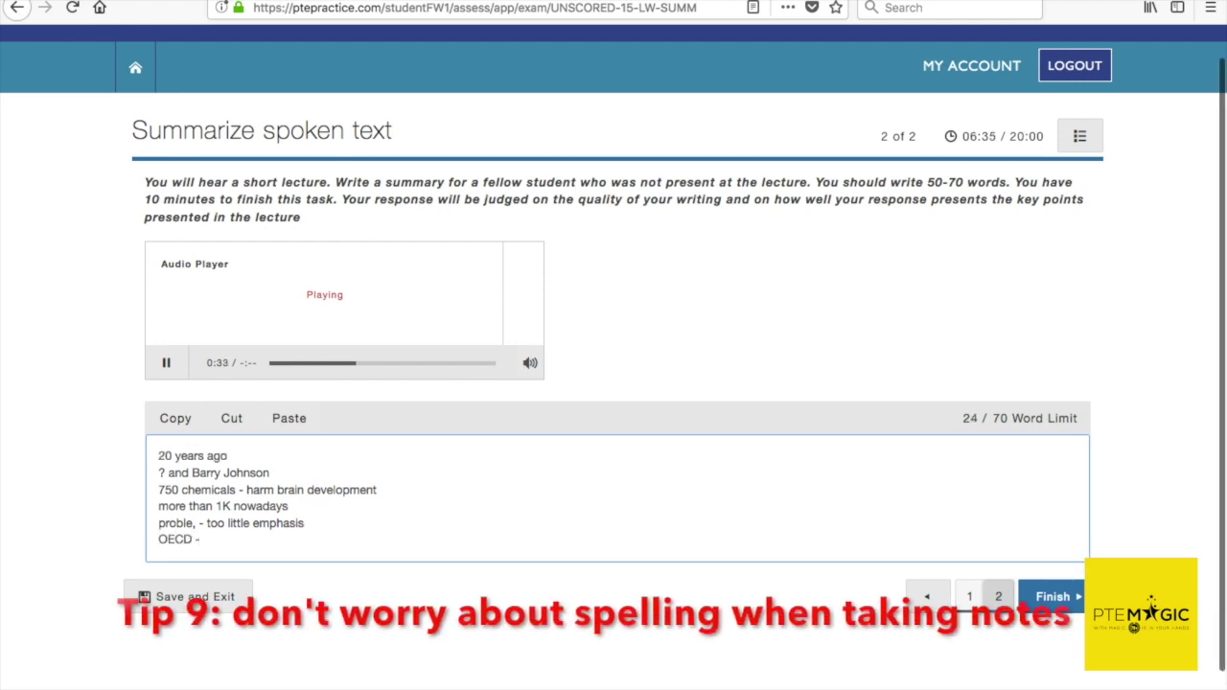
text( 10 yrs )
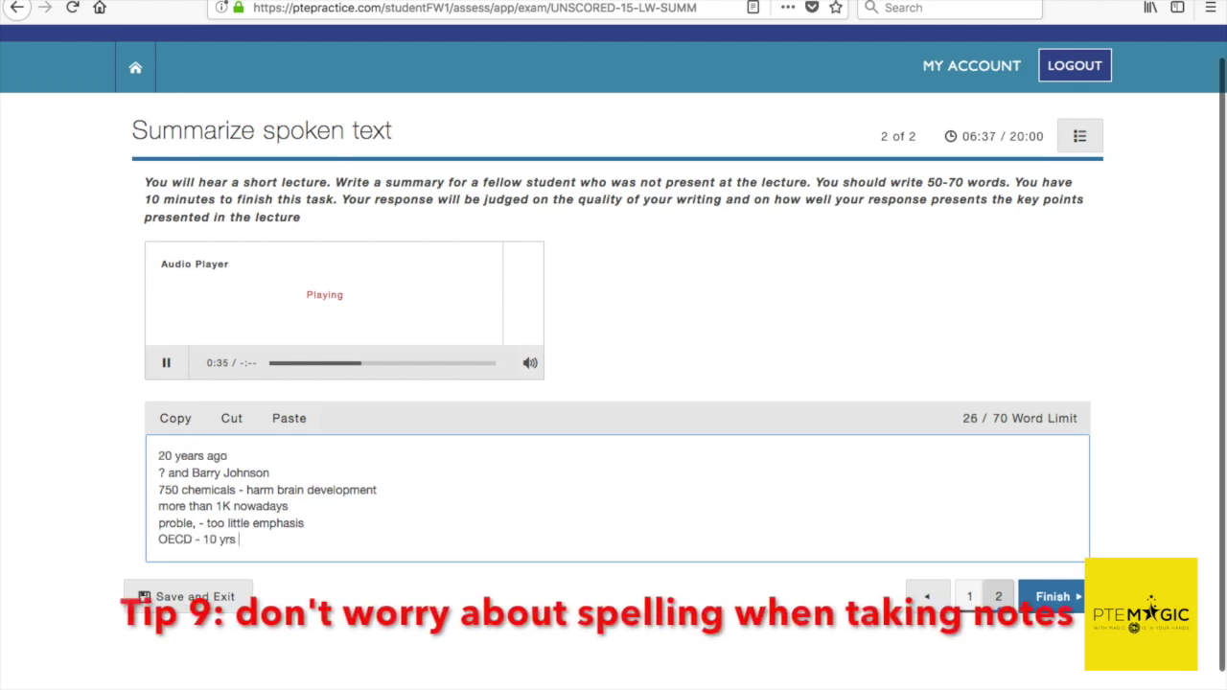
text(- battery for sys)
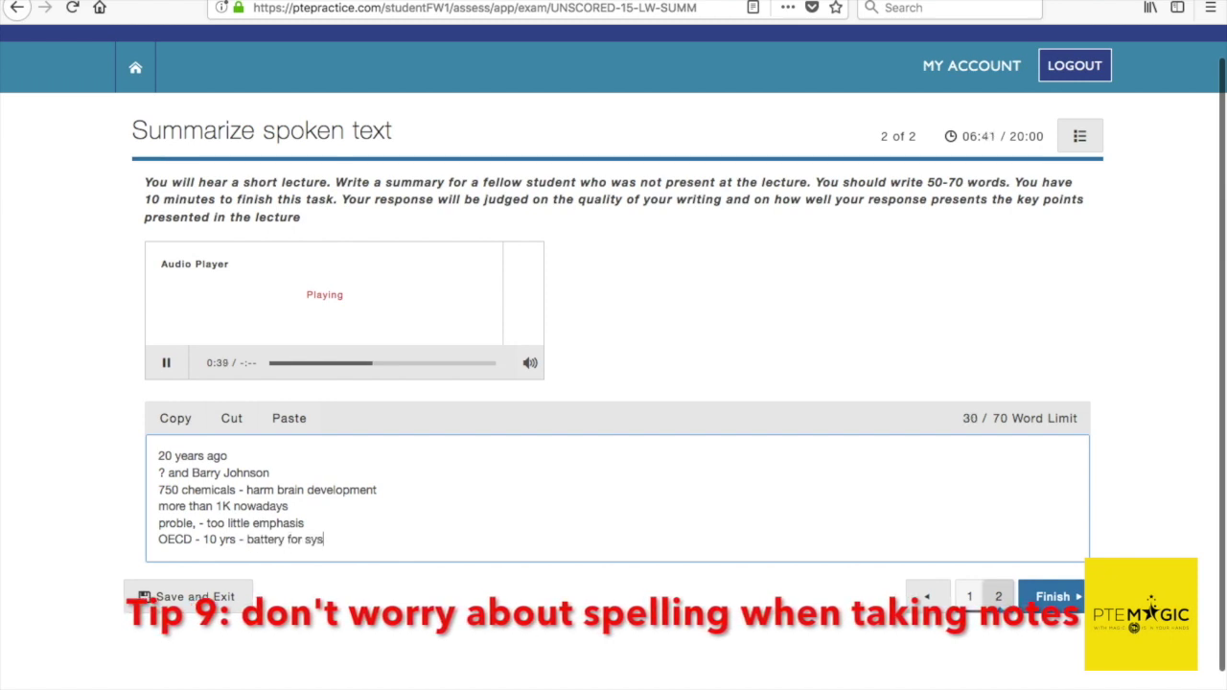
text(tematc t)
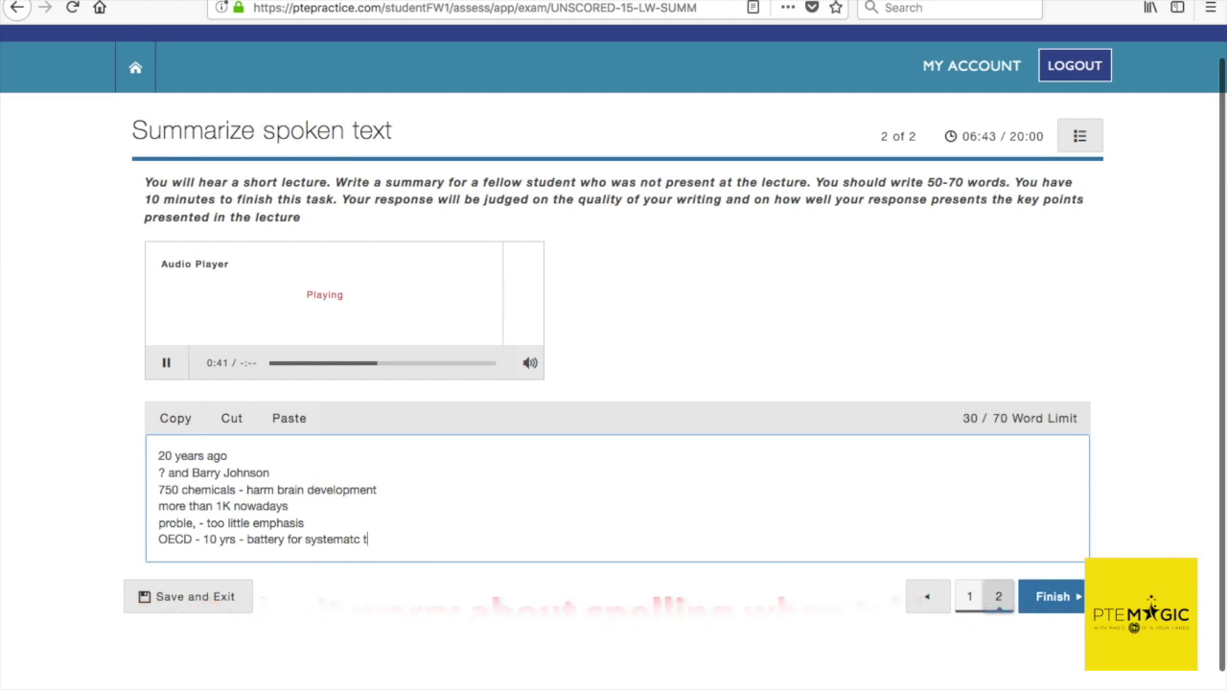
text(esting of )
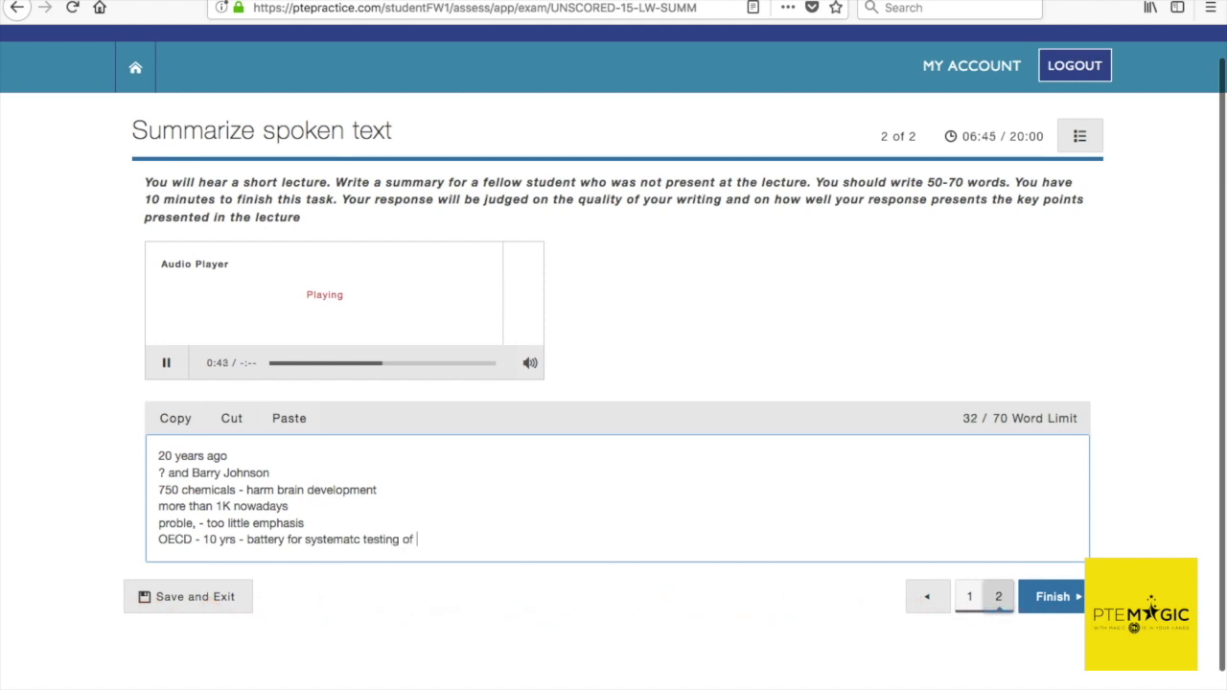
text(chmicals)
key(Return)
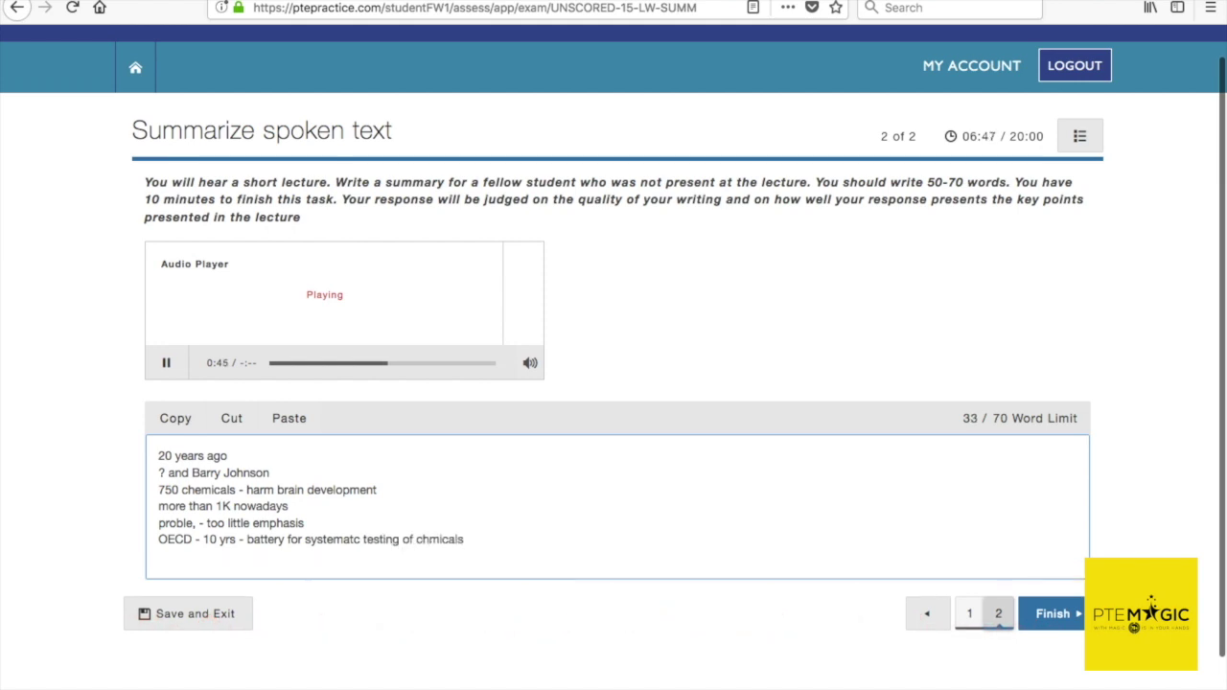
text(that panel nt complet)
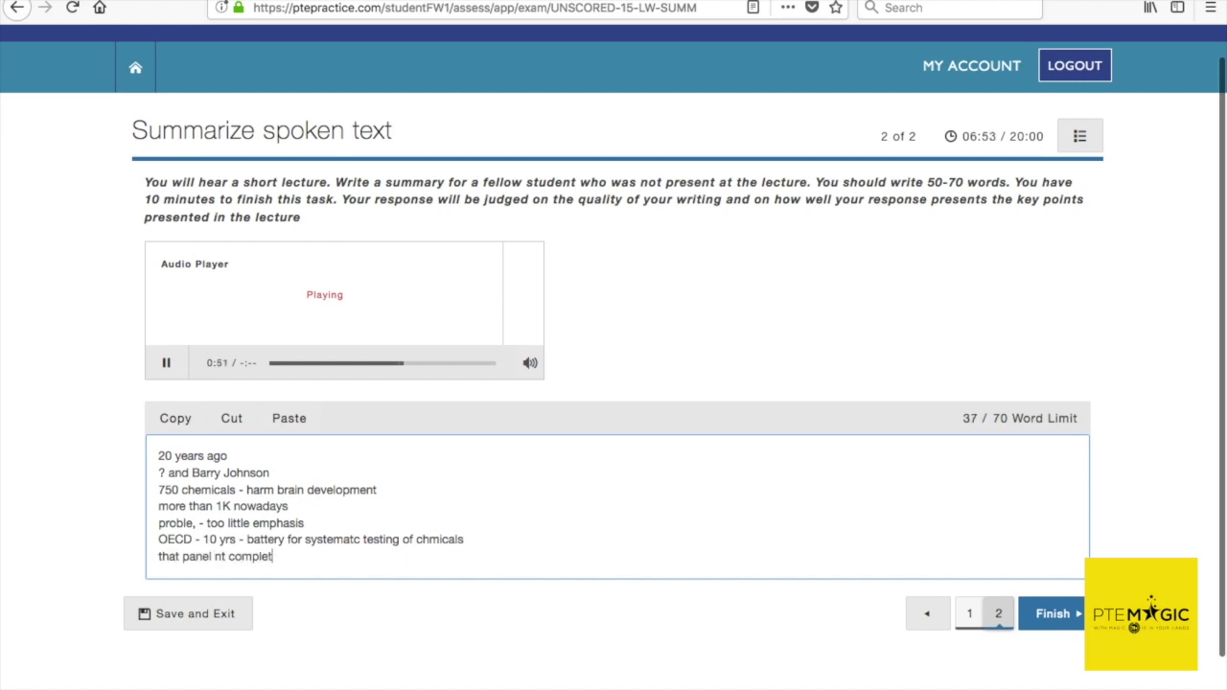
text(e and authorised)
key(Return)
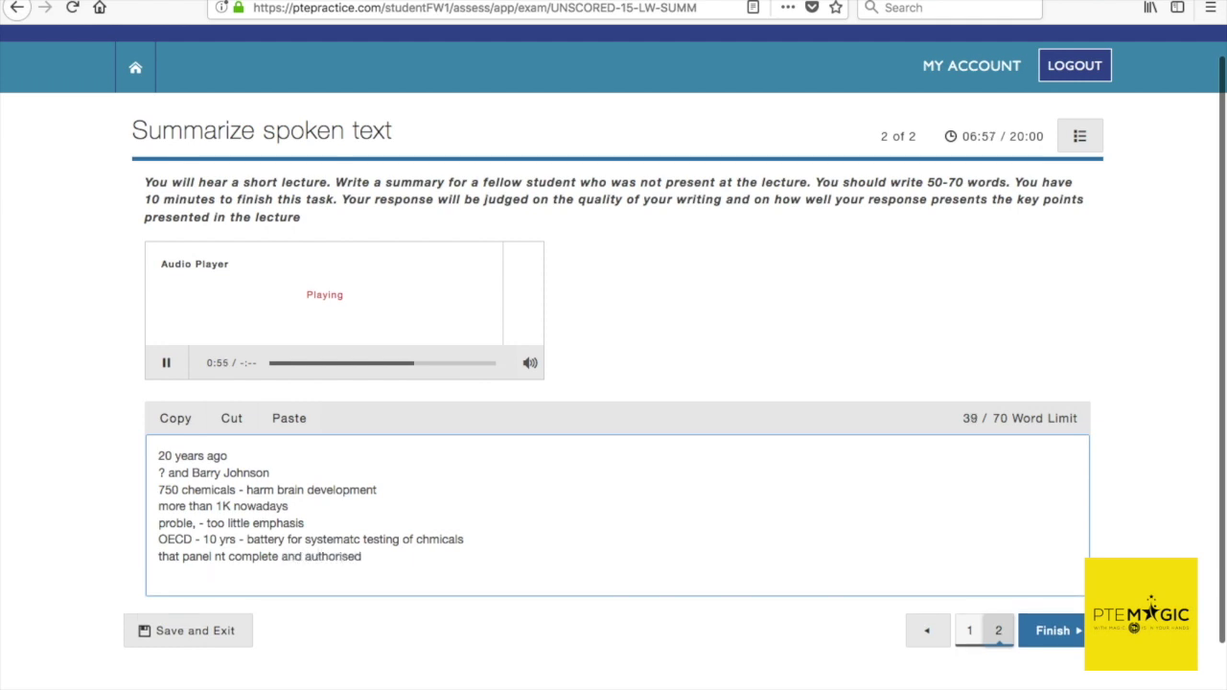
text(taking too long)
key(Return)
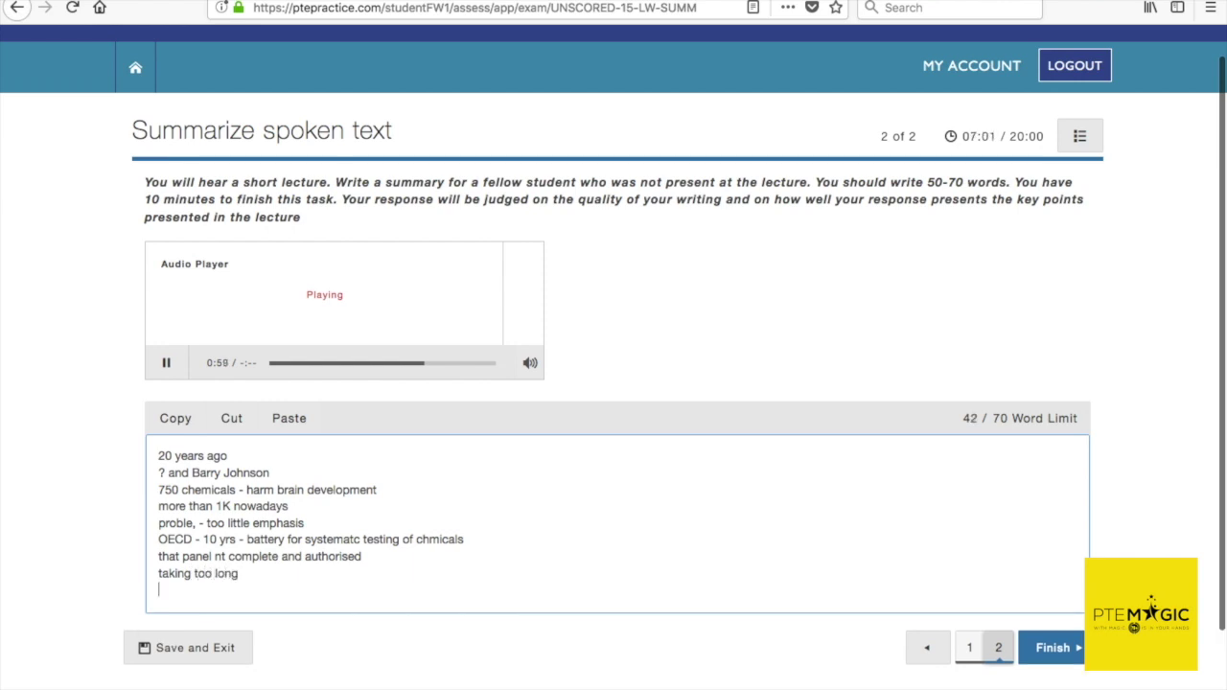
text(chidren losing I)
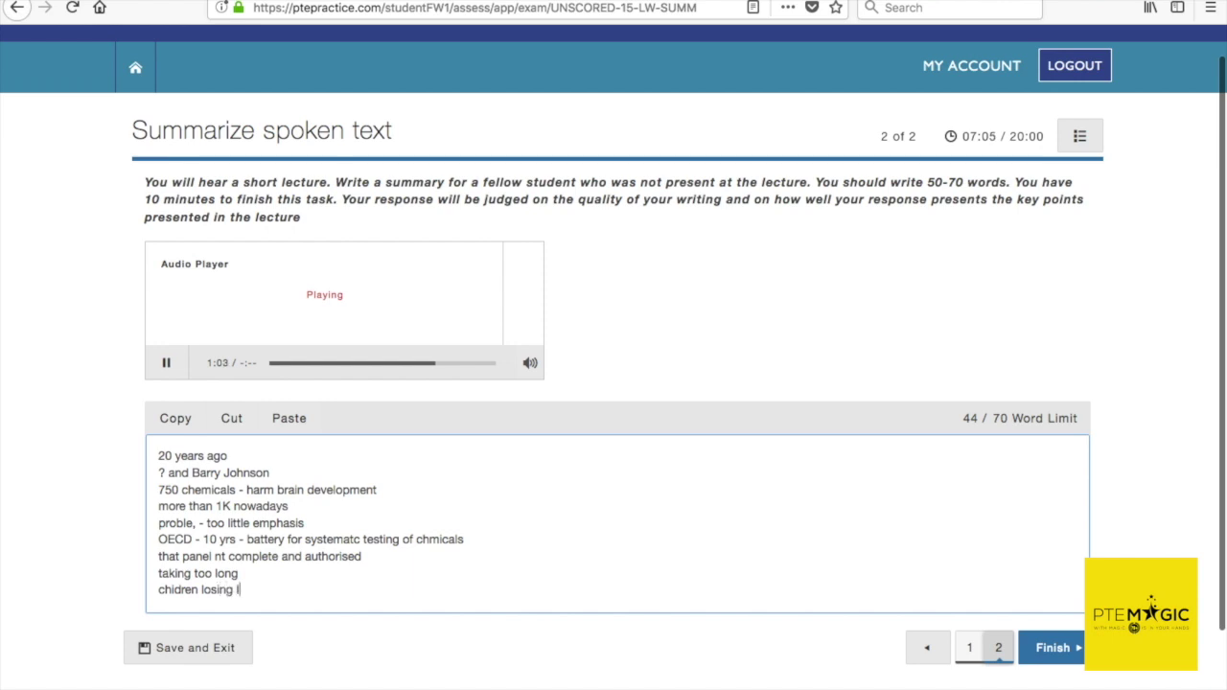
text(Q p)
text(il)
text(tns, moto)
text(r fu)
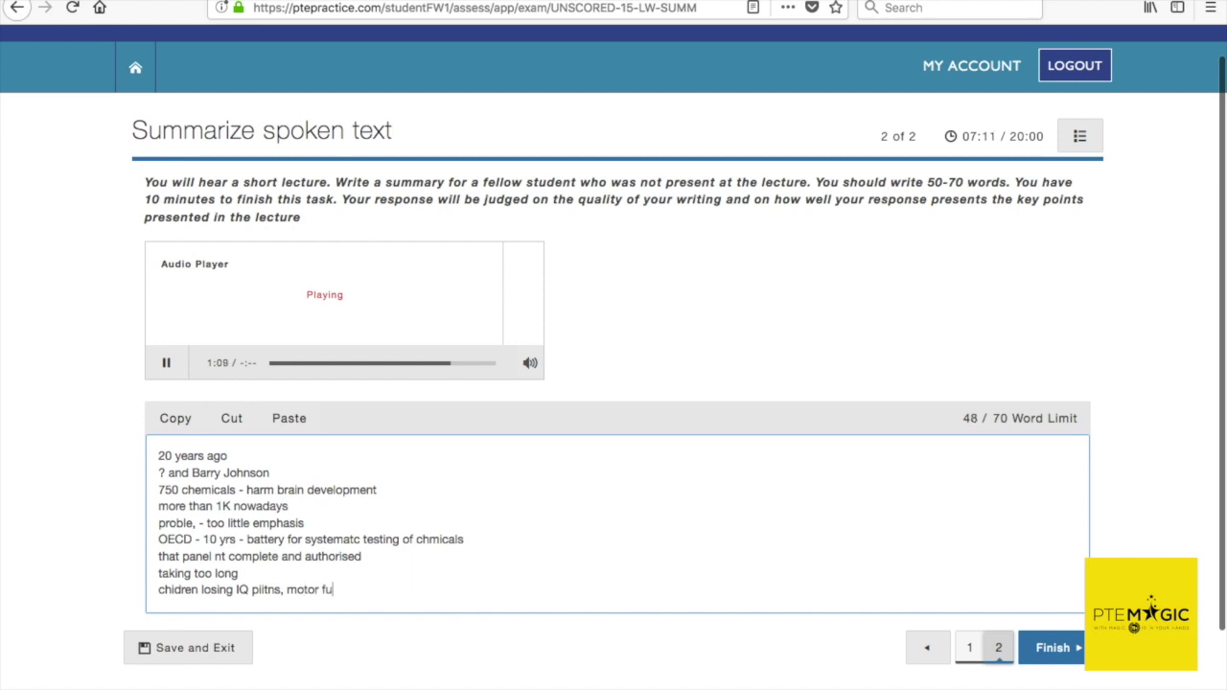
text(cntions, memory)
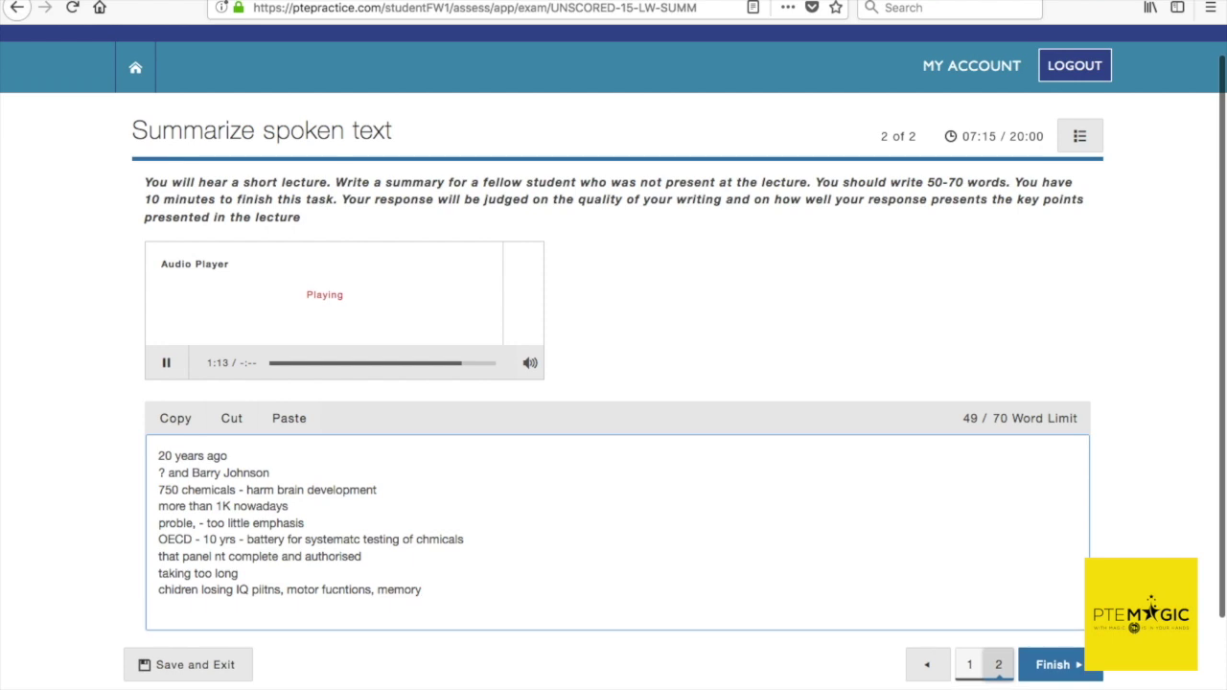
text(translate into $)
key(Return)
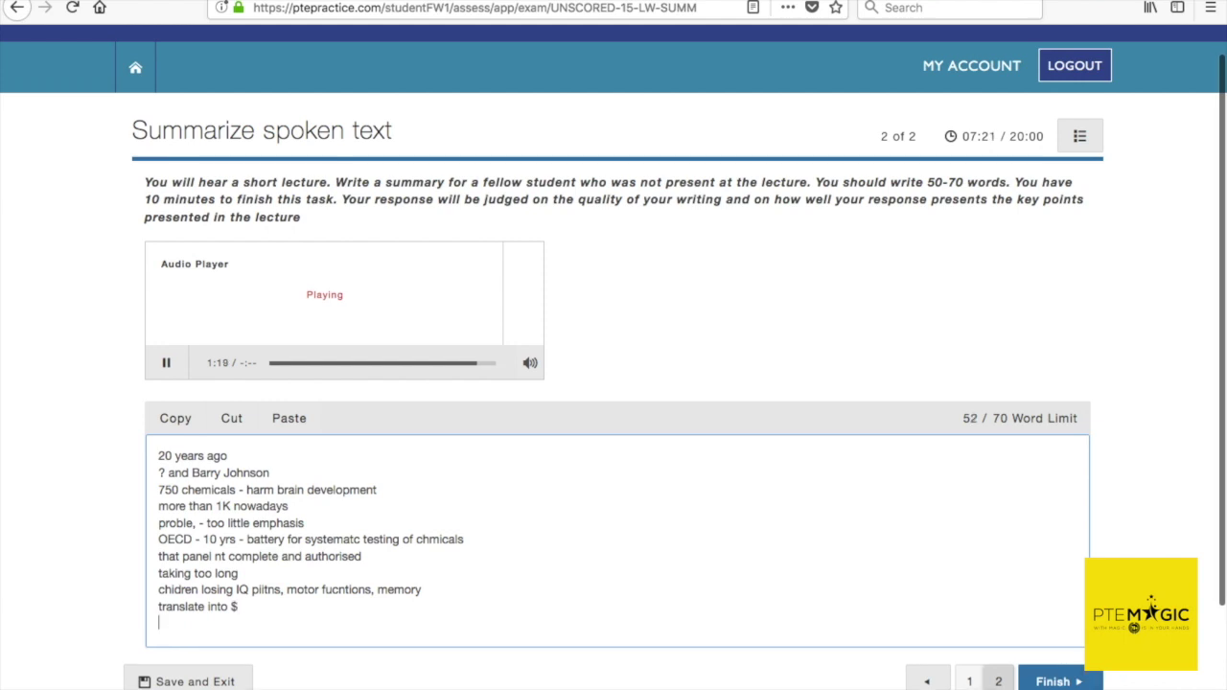
text(lose q)
key(BackSpace)
text(1 IQ point)
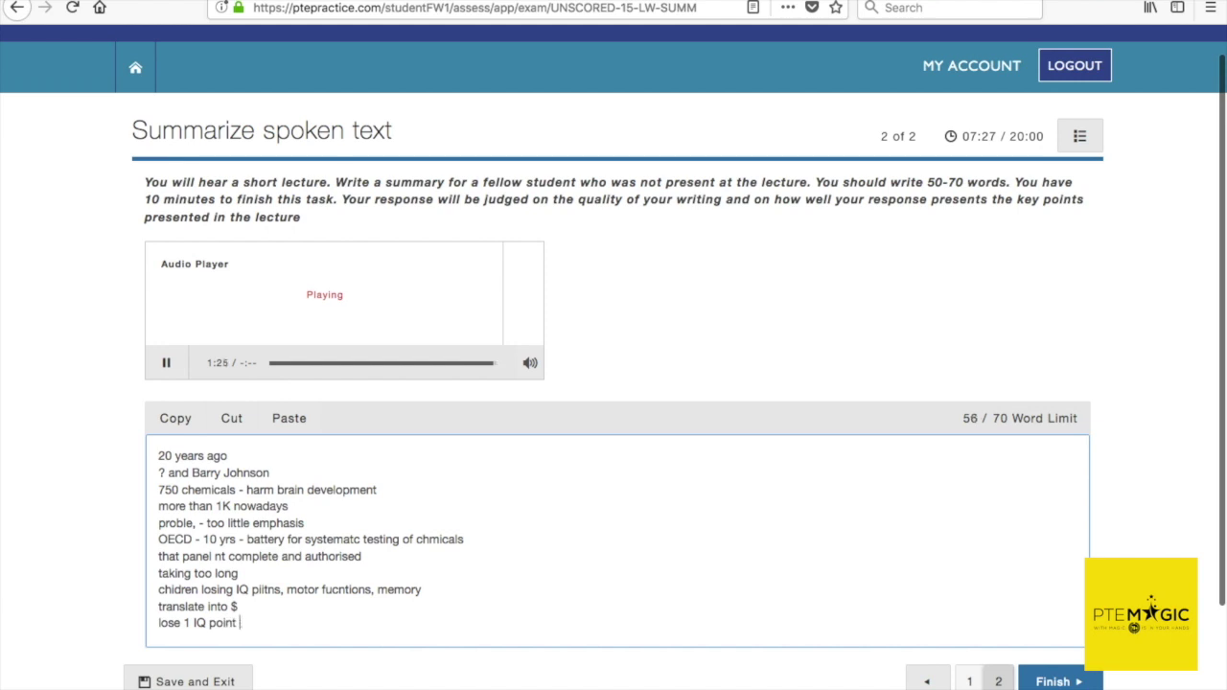
text( due to ch)
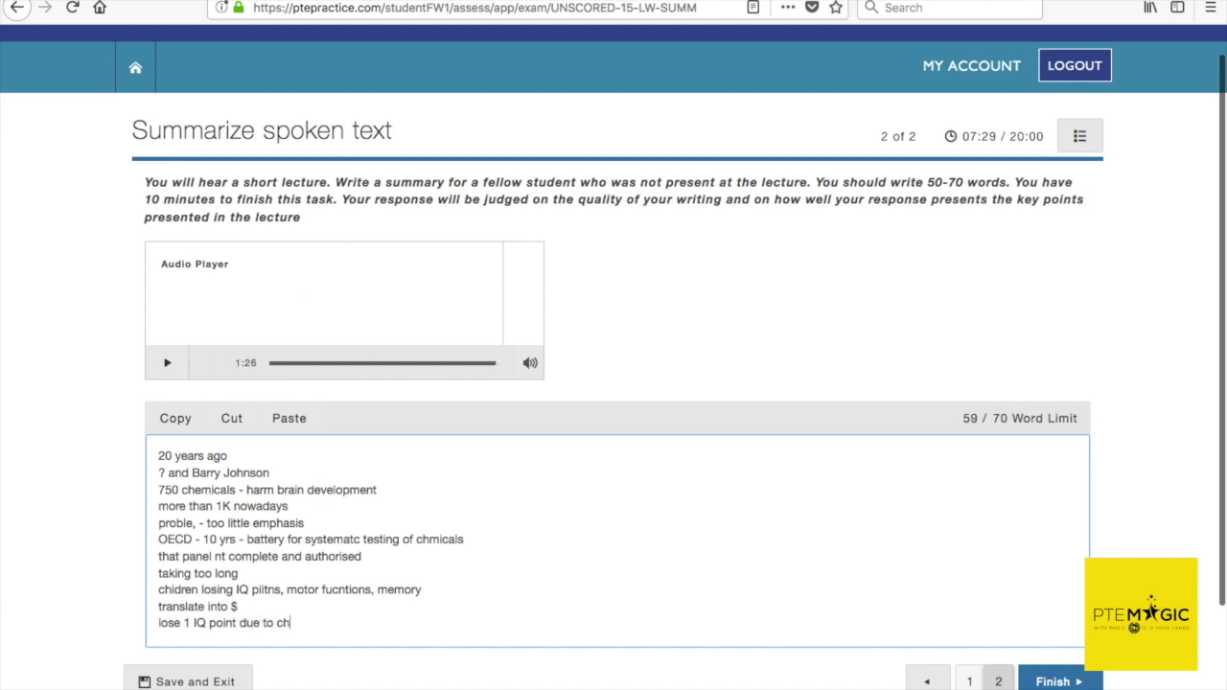
text(emical polkution - c)
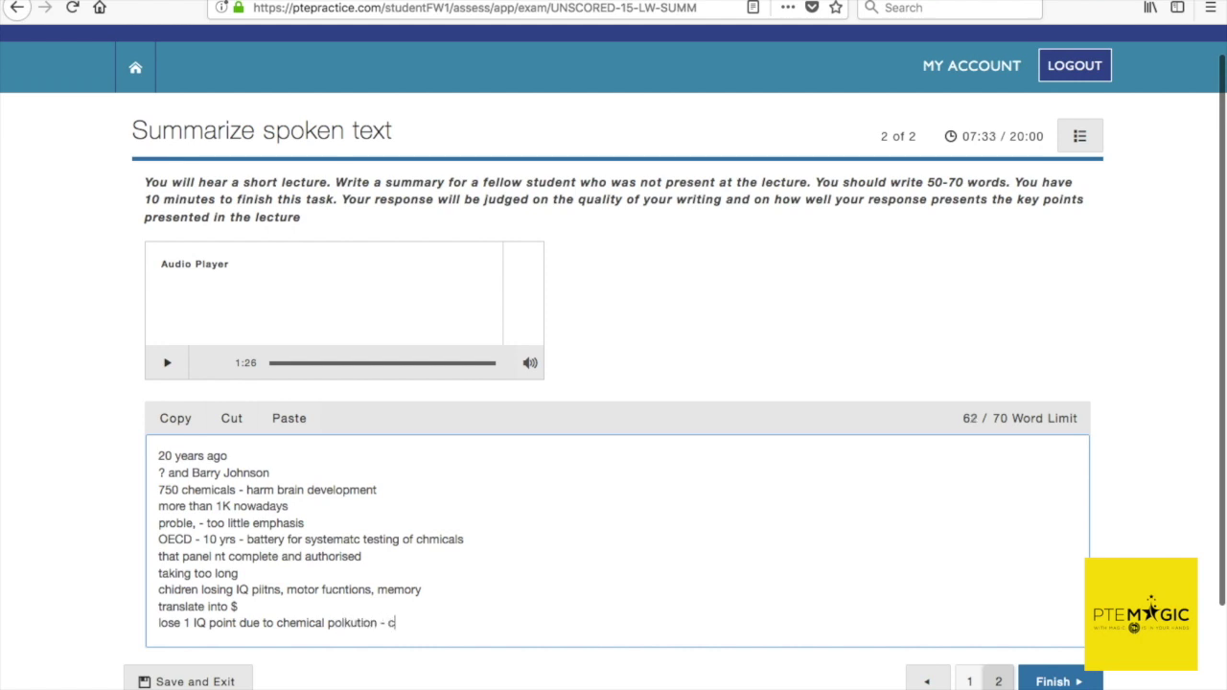
text(ause society up to )
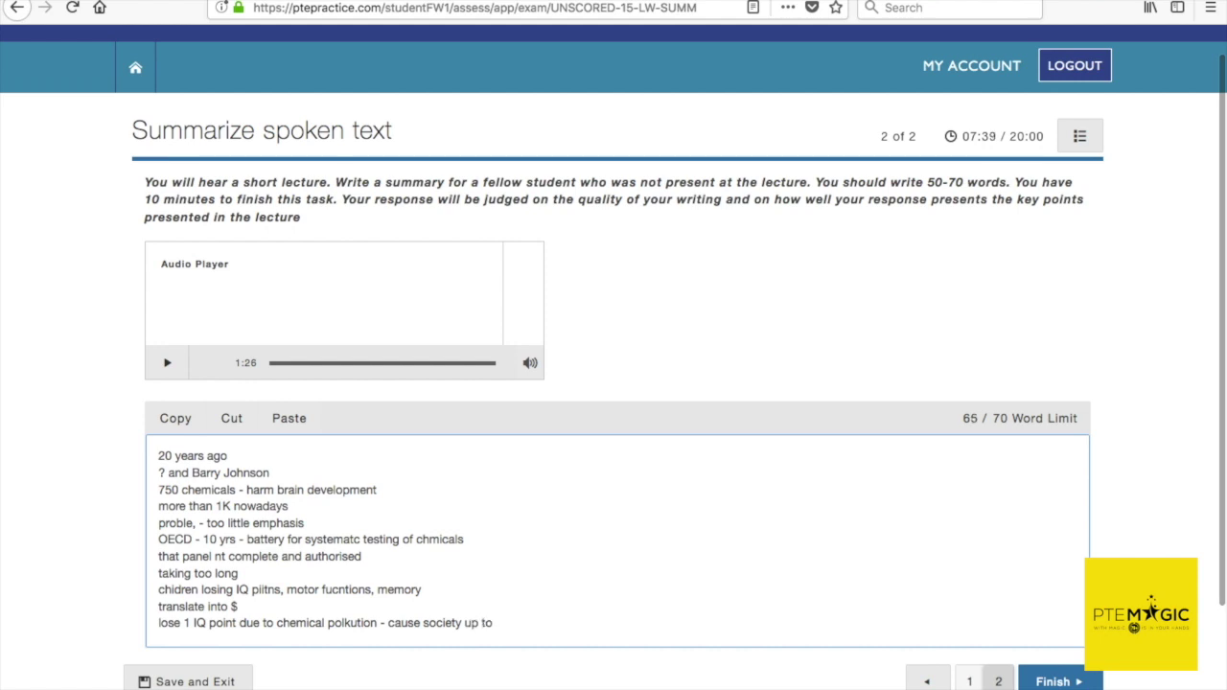
text(10K )
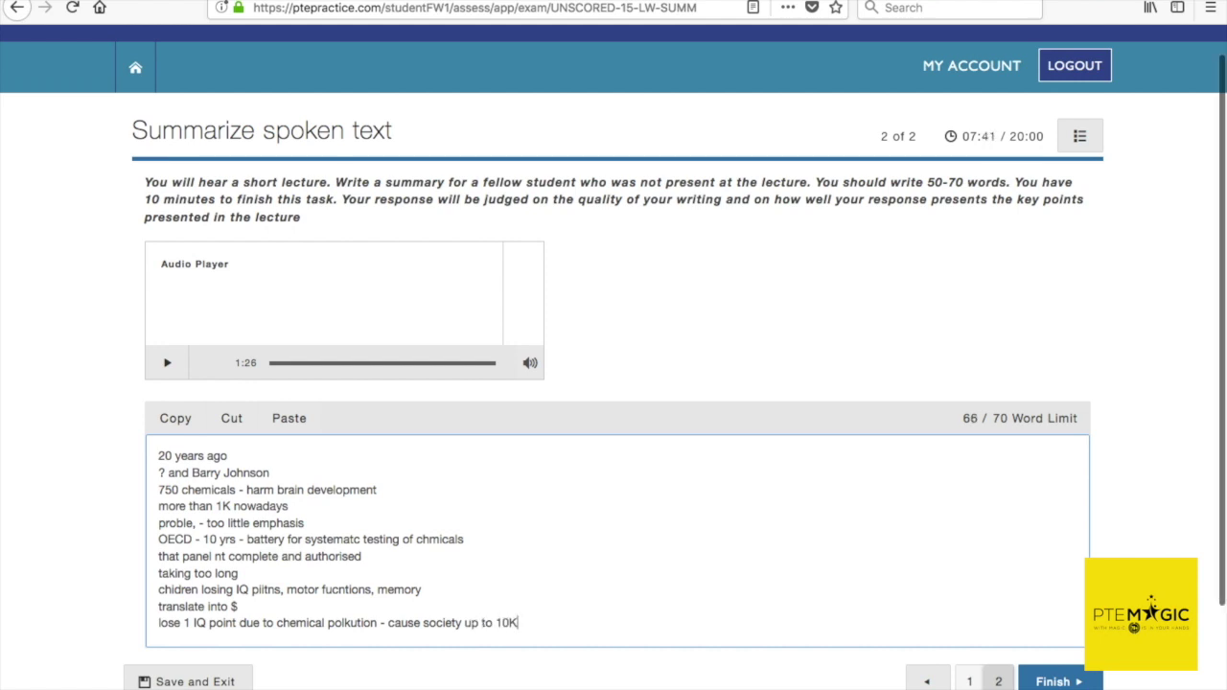
text(dollars)
Place the caret at the start of the first note line, before '20 years ago'.
click(157, 456)
Prefix 'Around', drop '? and ', add 'and colleague established', and join the 750 chemicals line.
text(Arou)
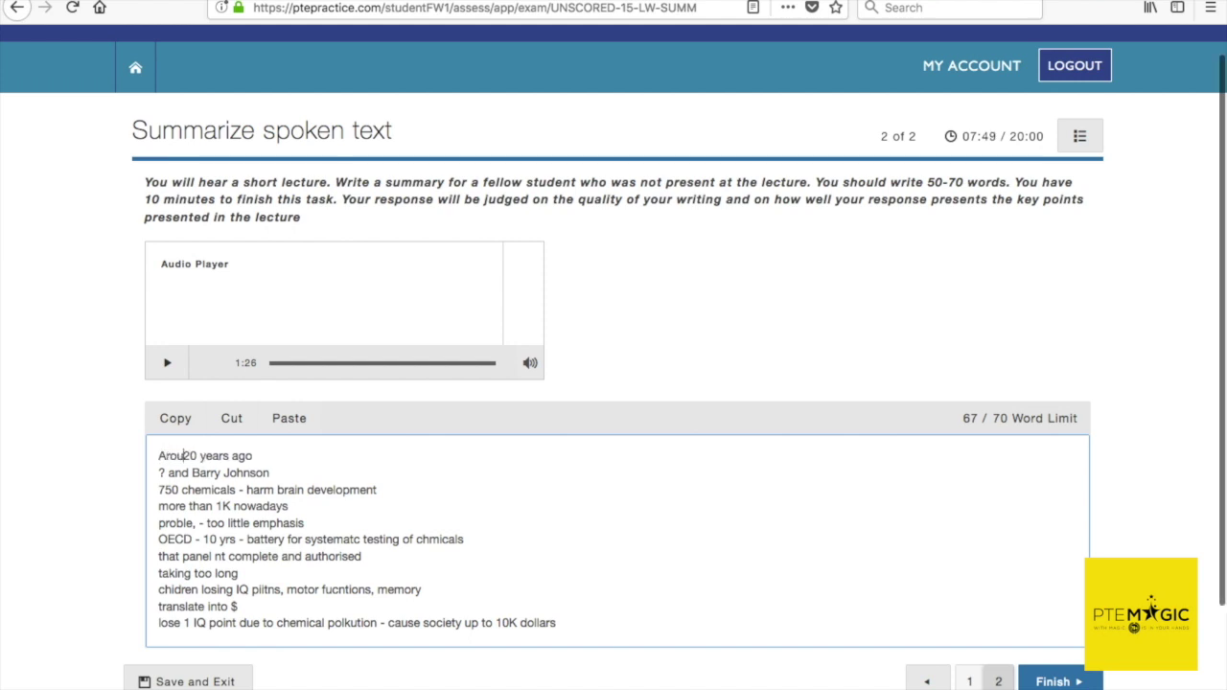
text(nd)
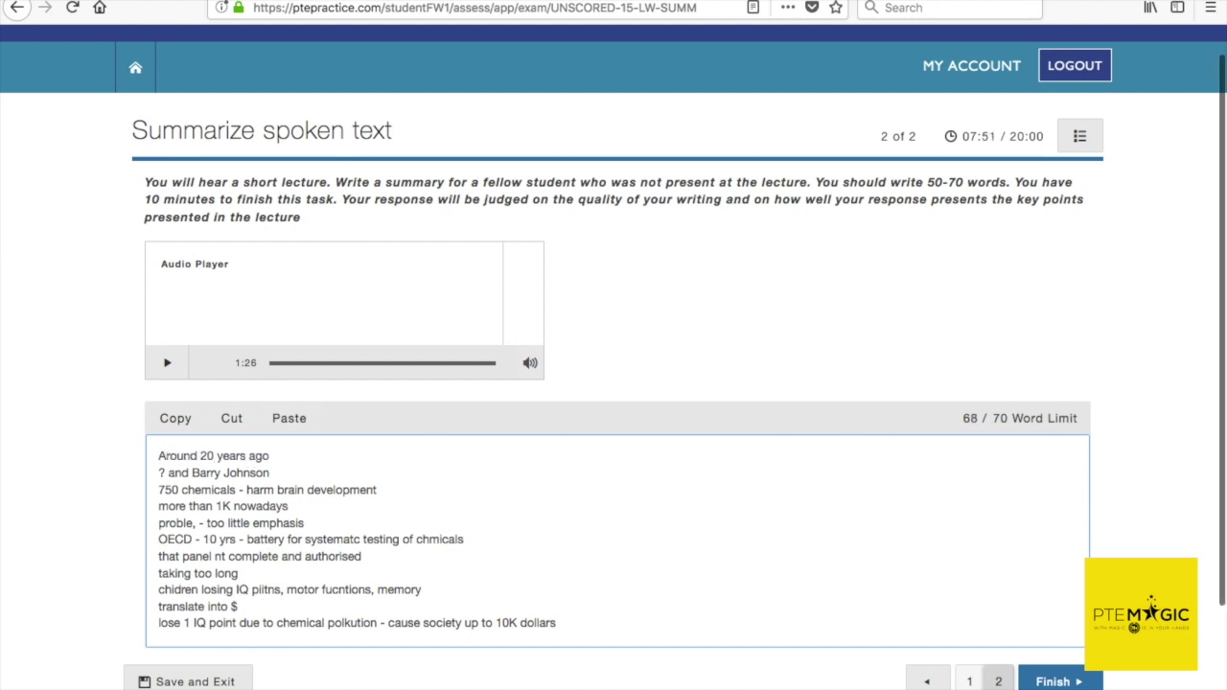
double_click(207, 473)
drag(192, 473, 158, 473)
key(BackSpace)
key(BackSpace)
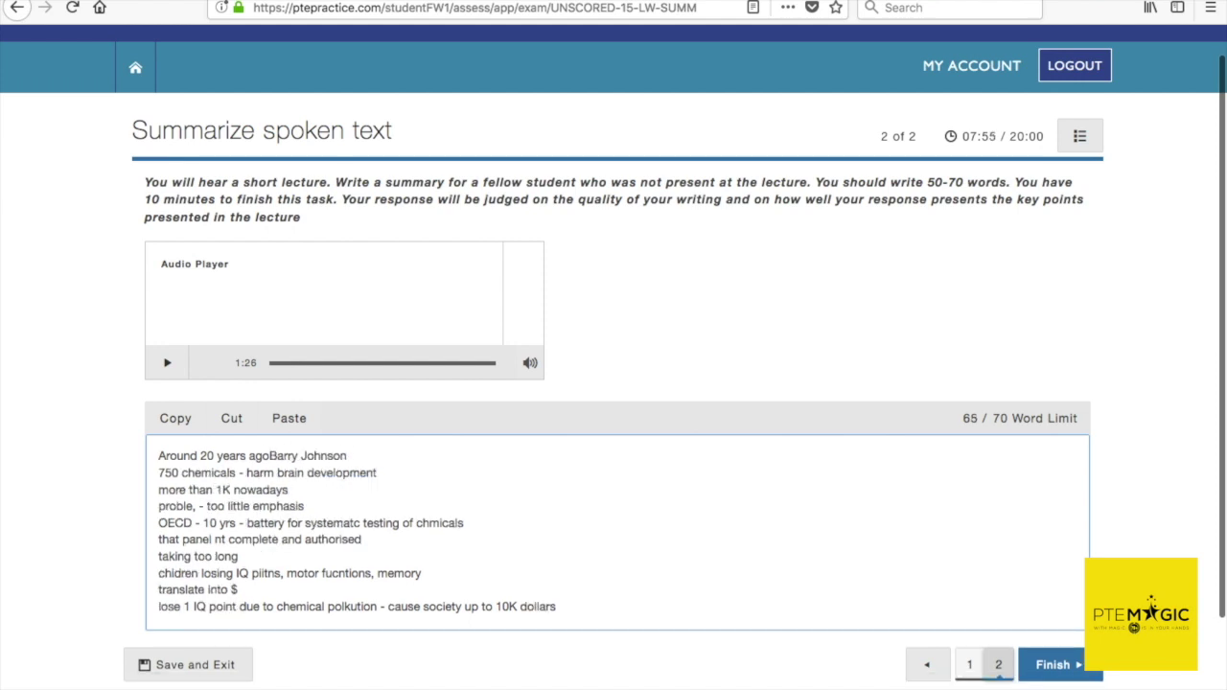
click(366, 456)
text(and col)
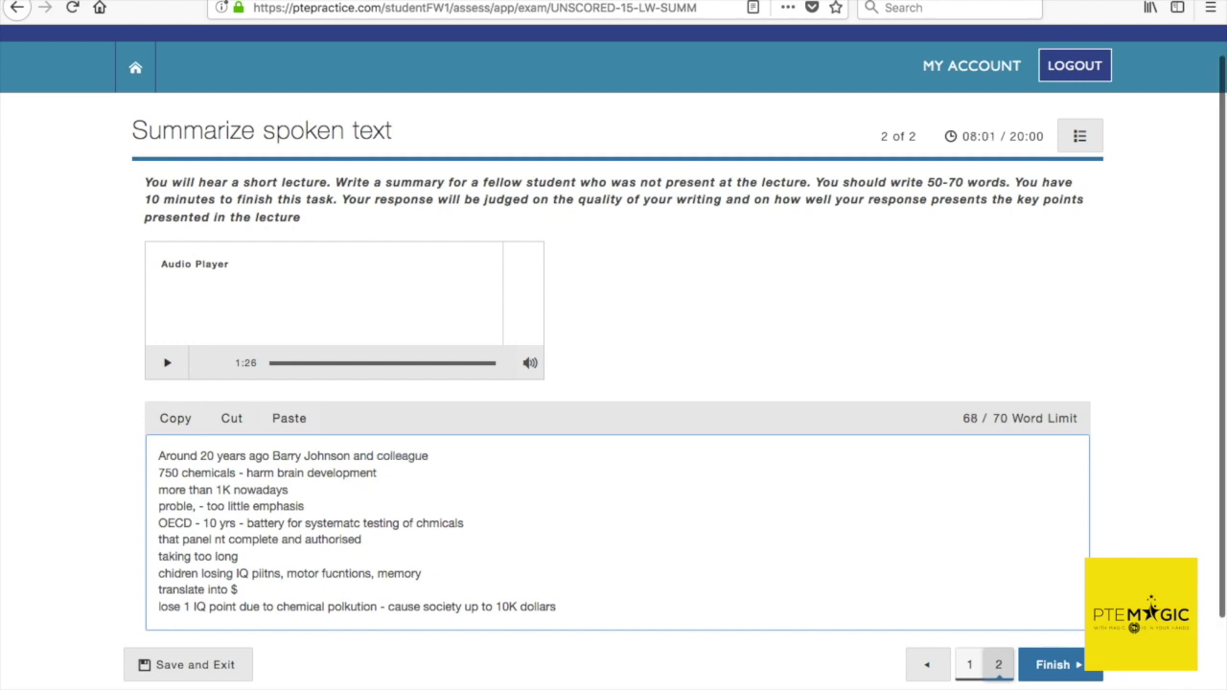
text(league established)
click(160, 477)
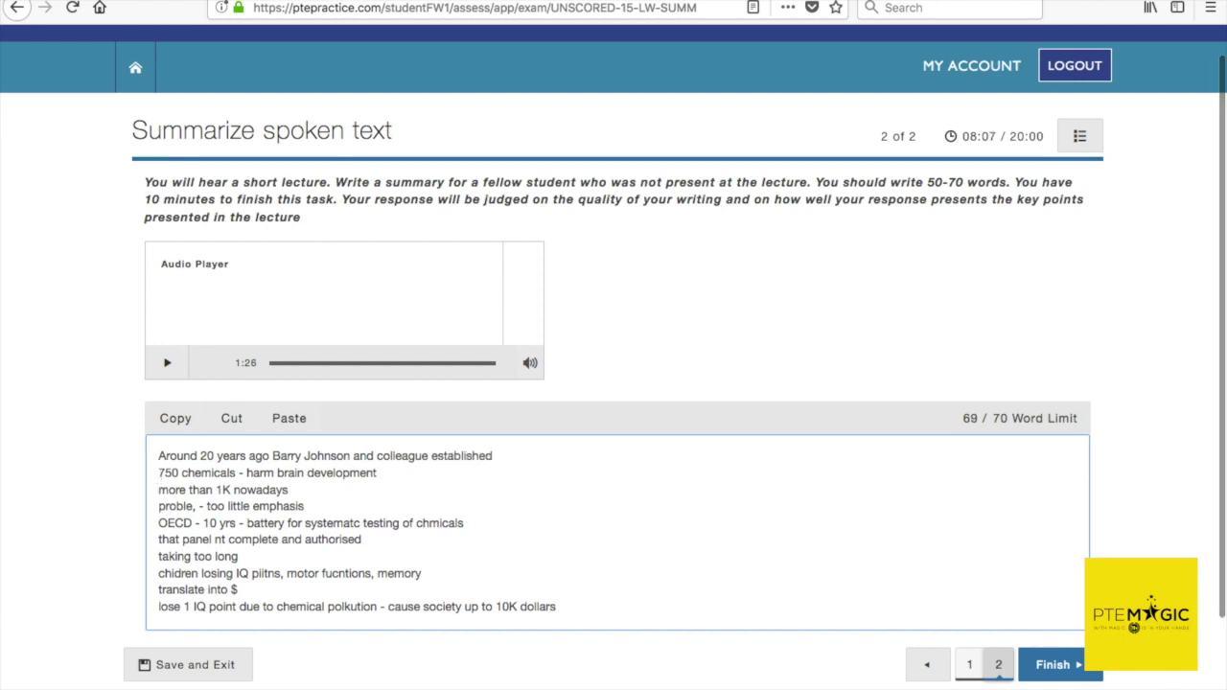
key(BackSpace)
Replace the dash with ', which could harm brain development' and begin '. However, nowadays'.
click(582, 456)
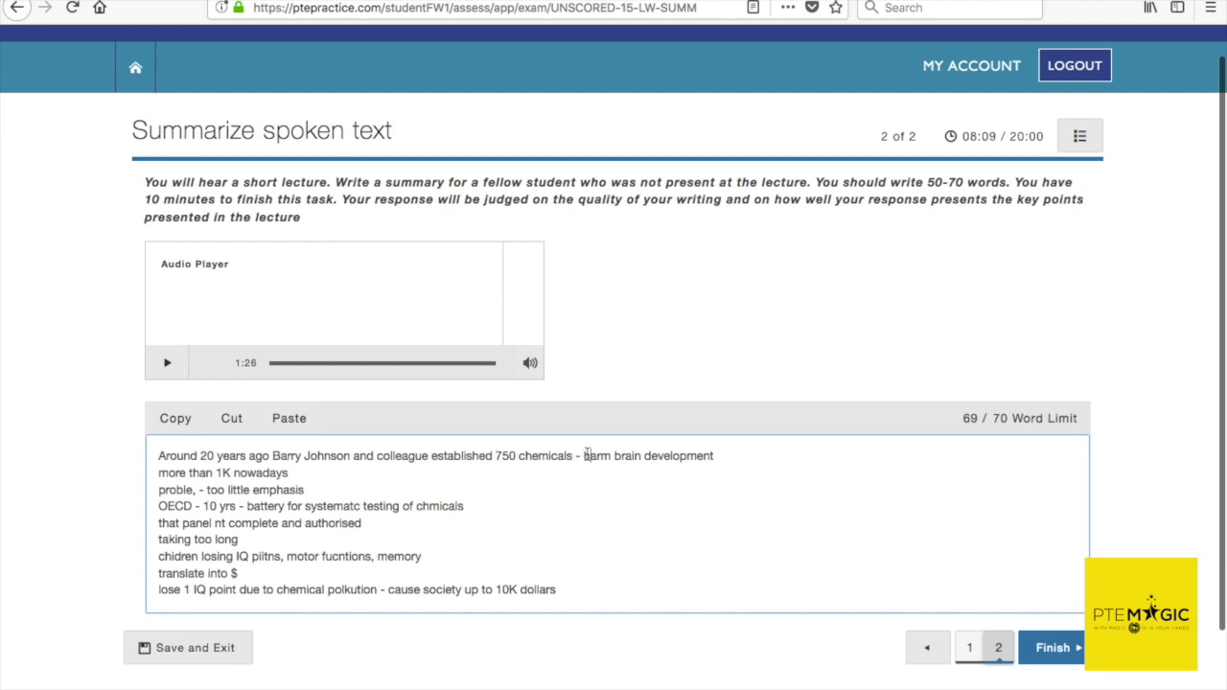
key(BackSpace)
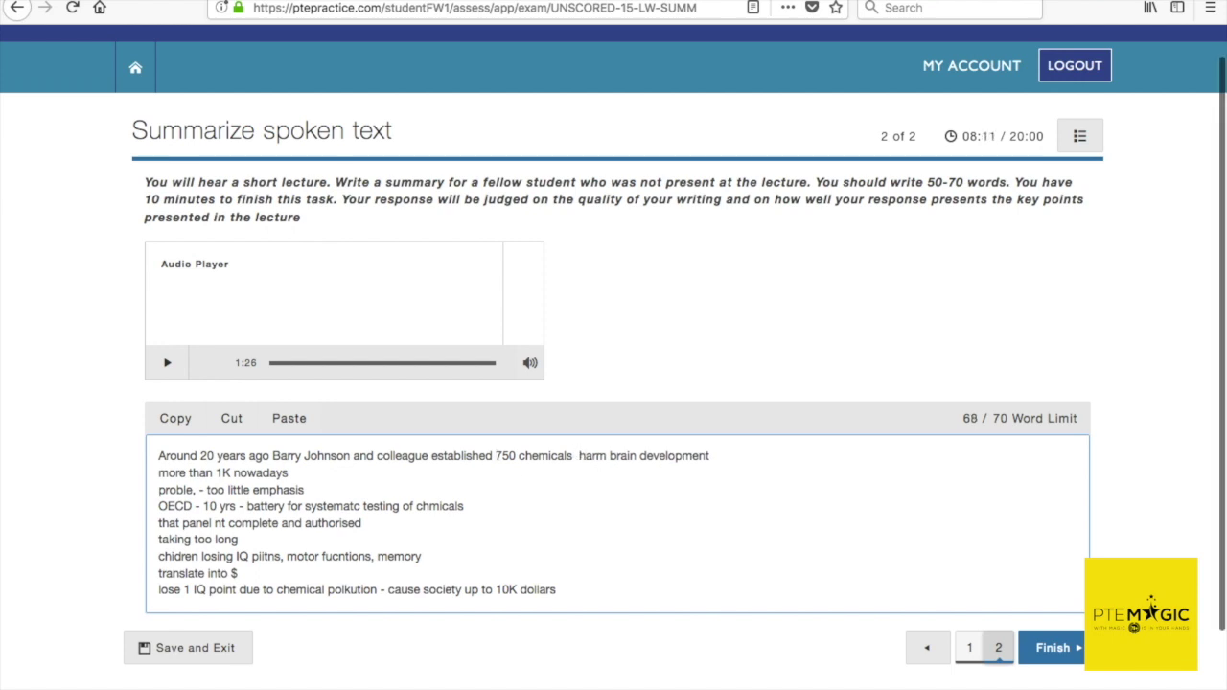
text(, which )
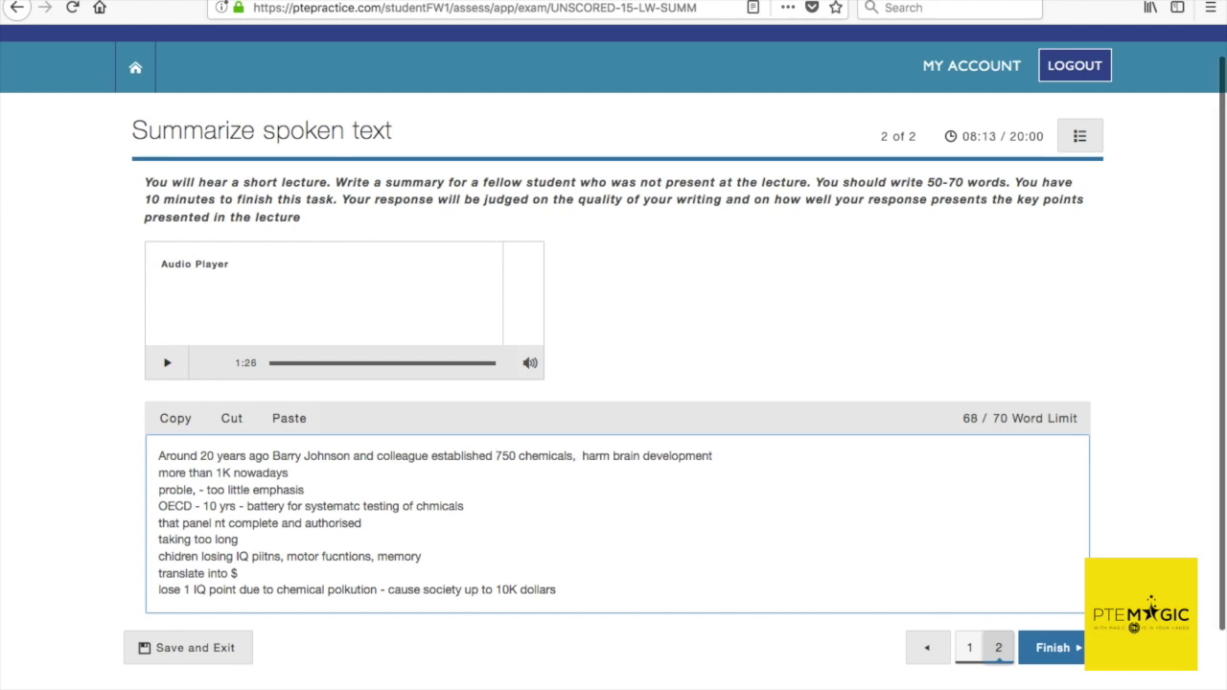
text(could)
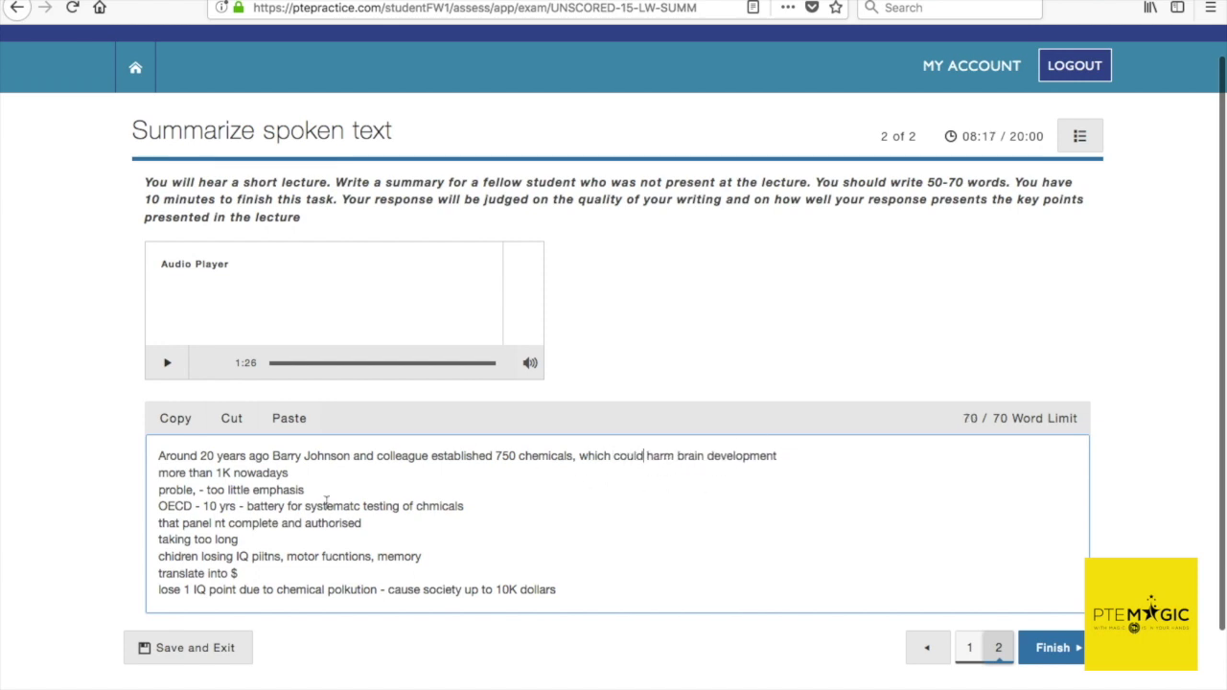
click(157, 473)
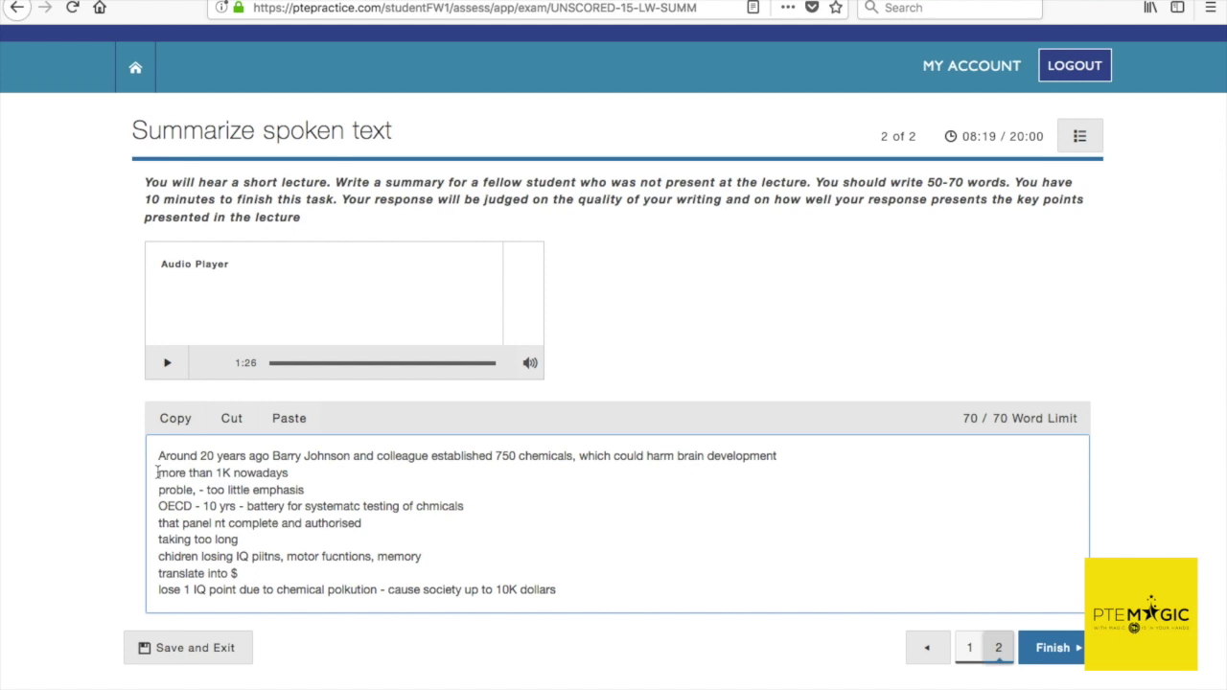
key(BackSpace)
text(. How)
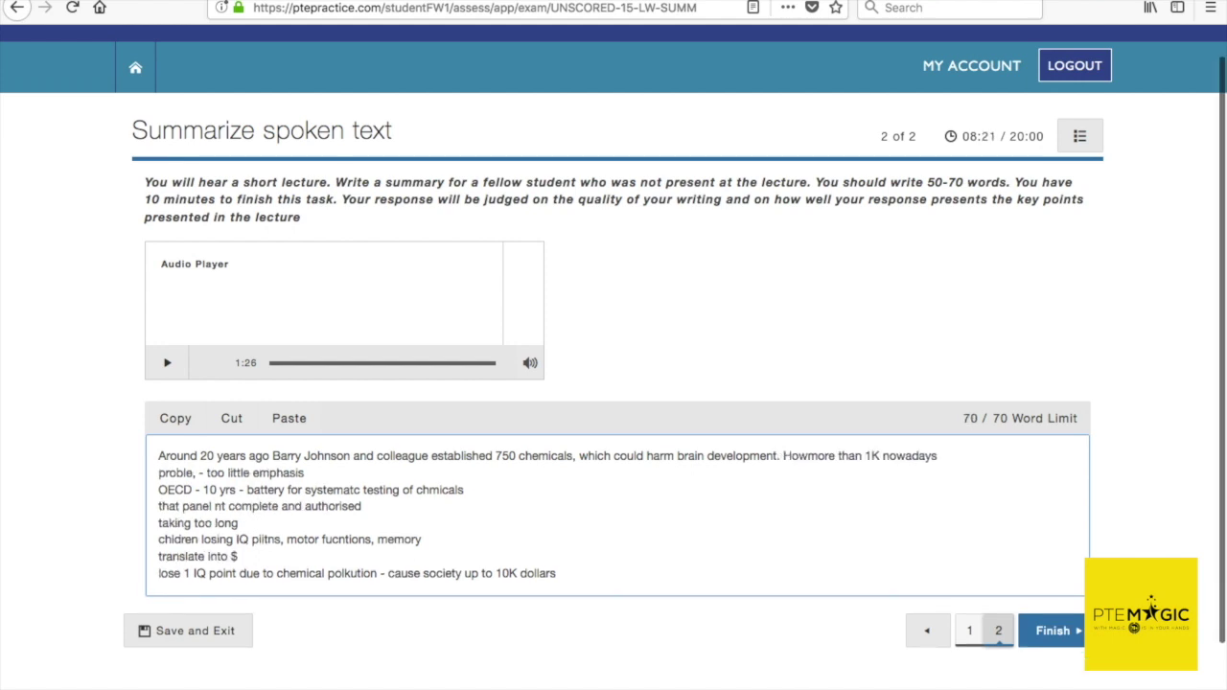
text(ever, now)
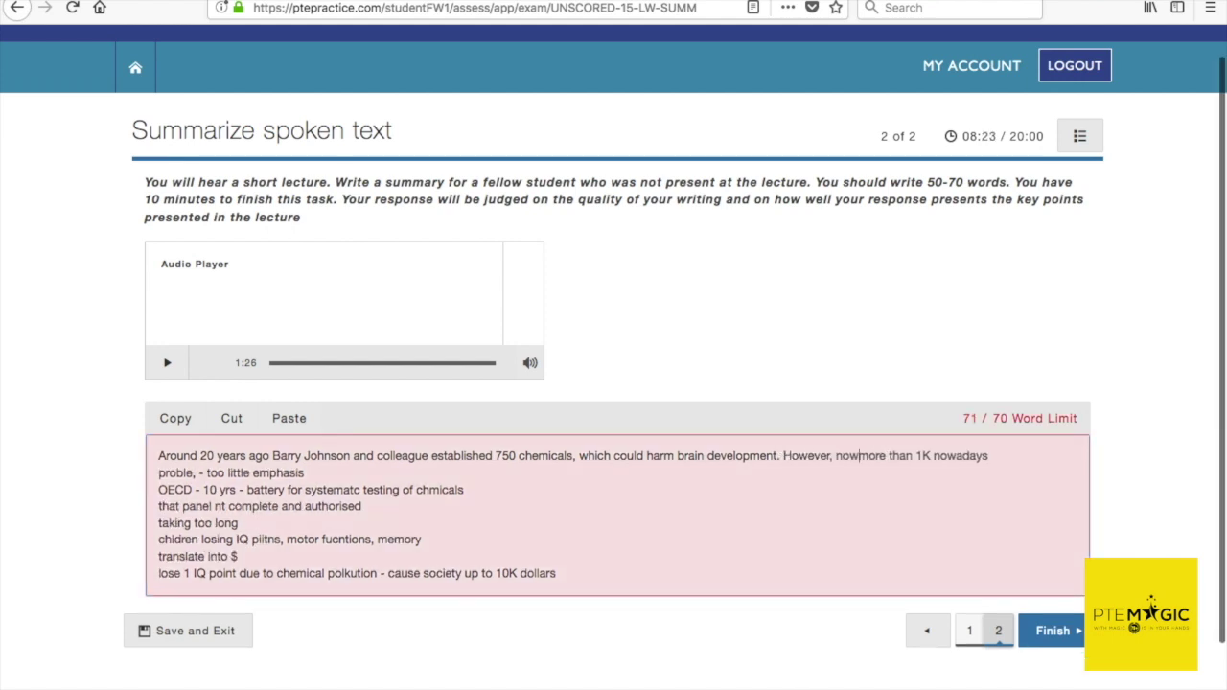
text(adays)
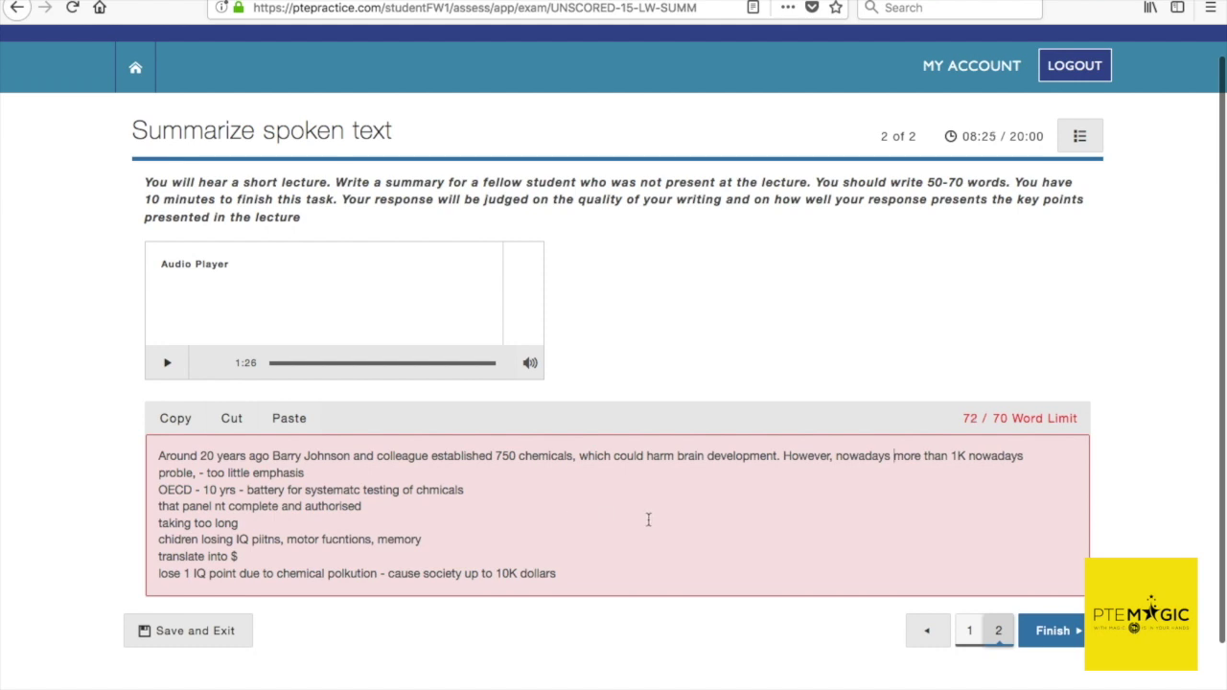
Rewrite the chemical count as 'there might be more than 1000' and add the too-little-emphasis problem sentence.
drag(894, 457, 1023, 457)
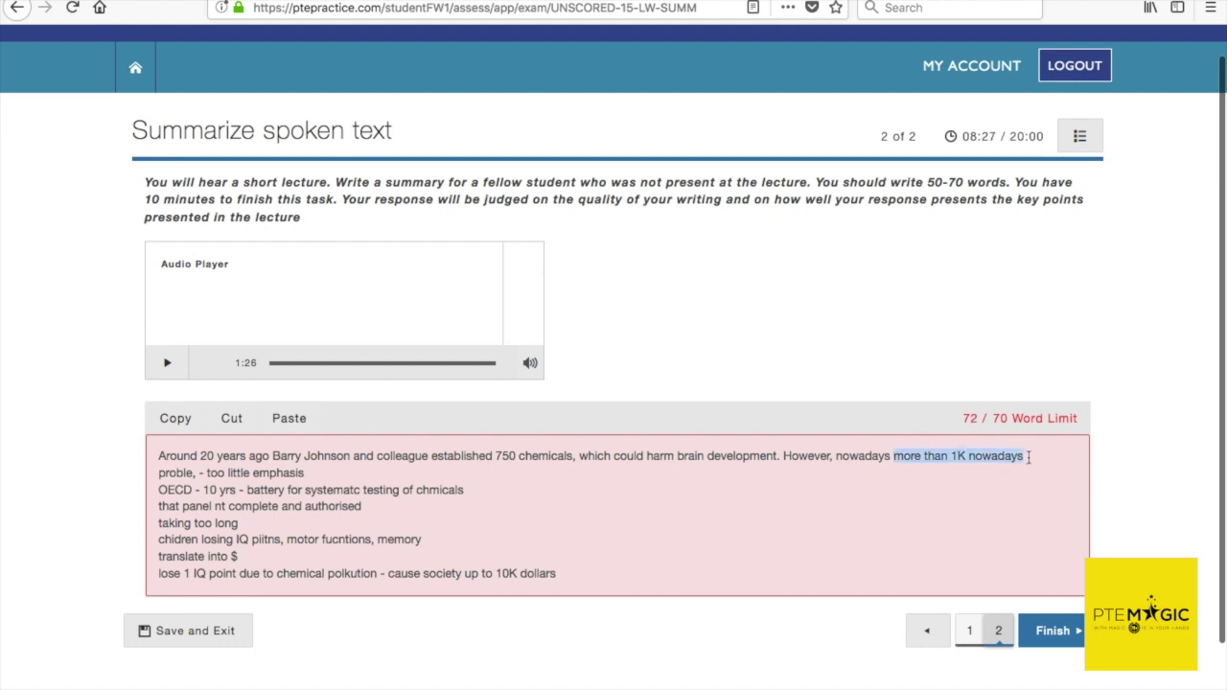
text(there might)
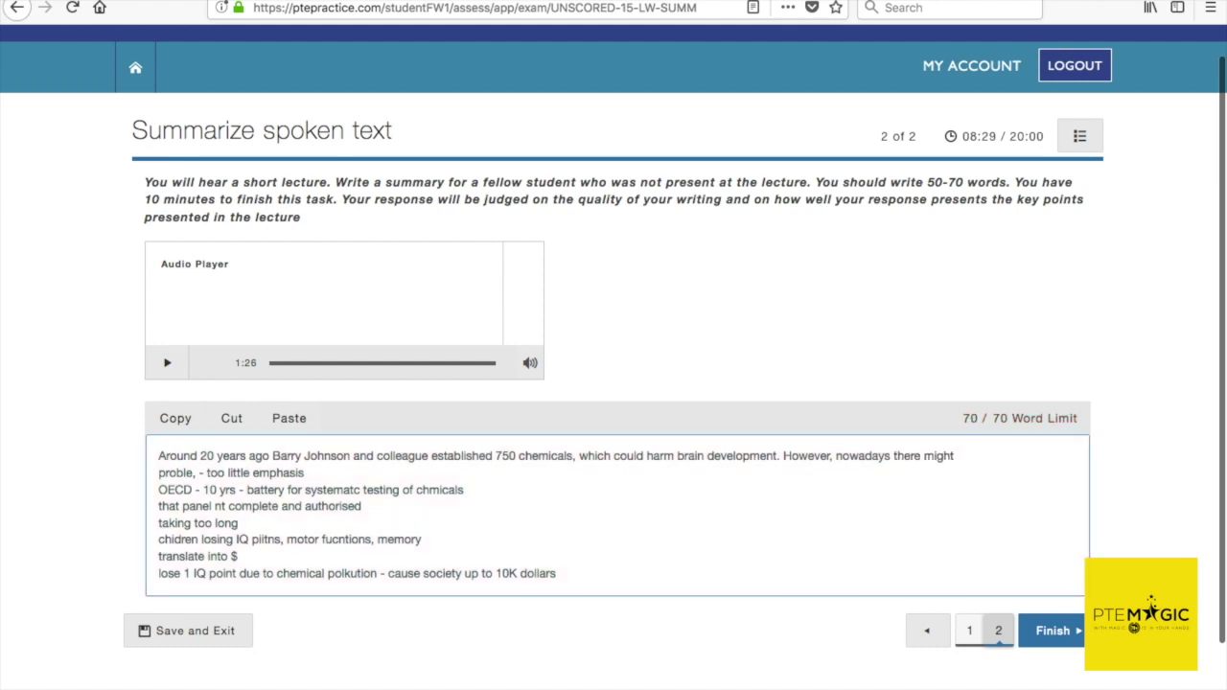
text( be more than)
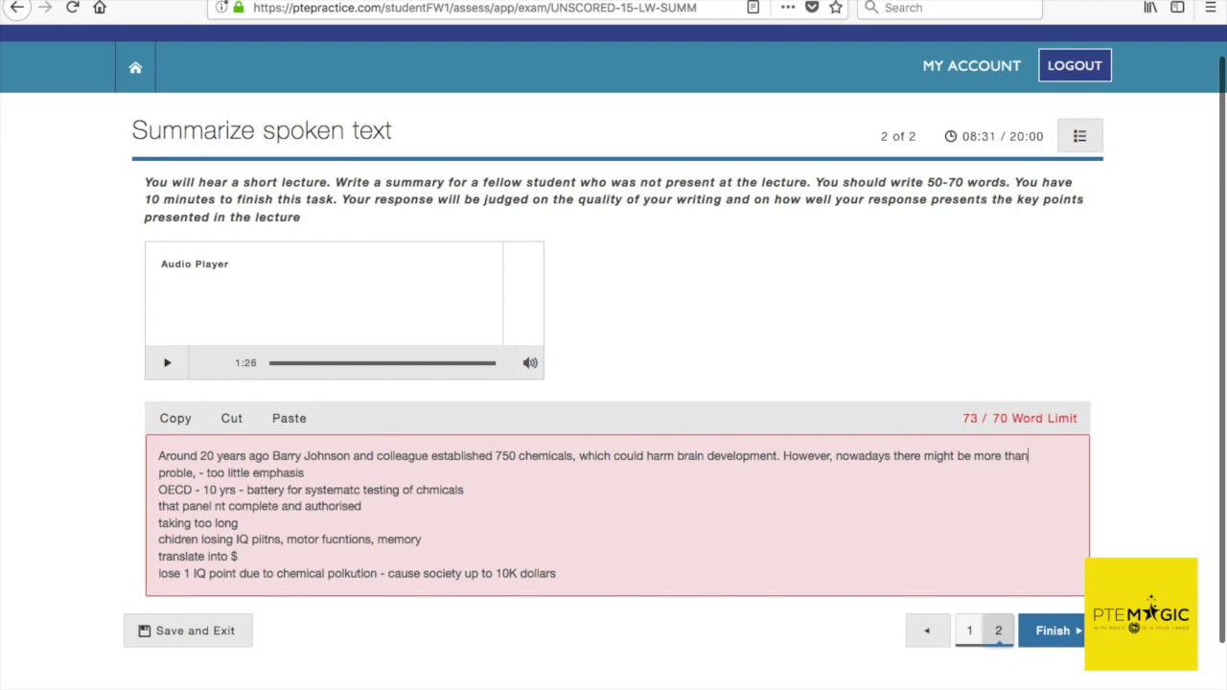
text( 1000)
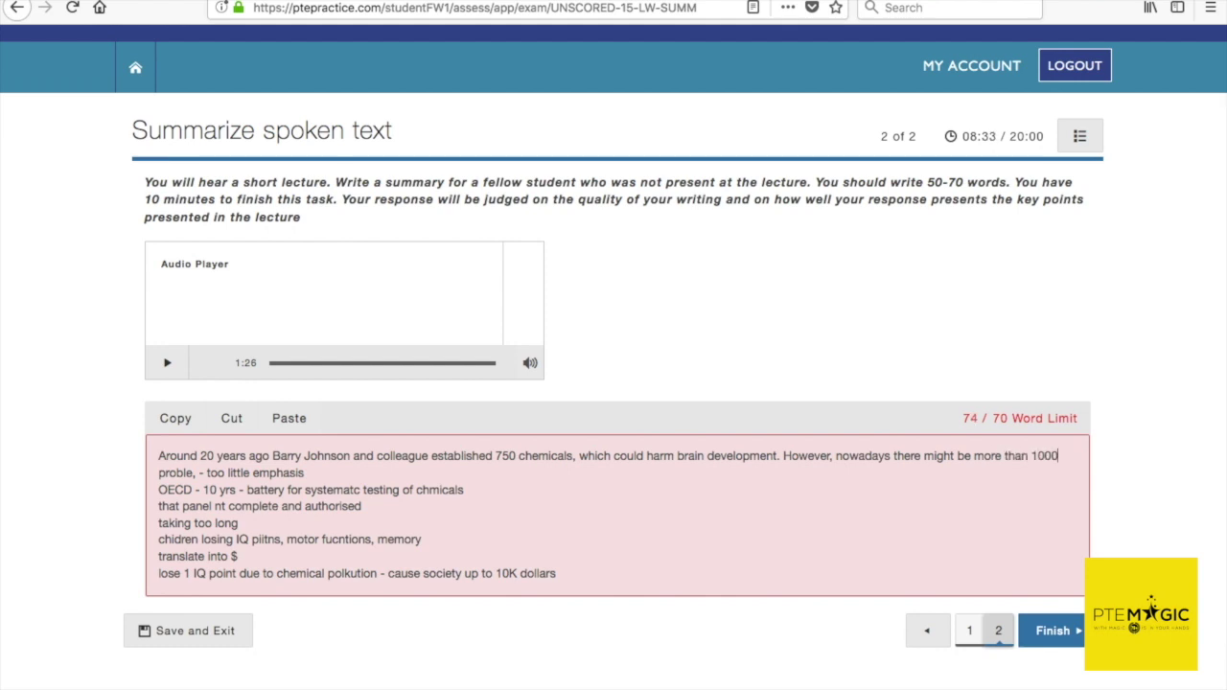
click(160, 474)
key(BackSpace)
text(and the)
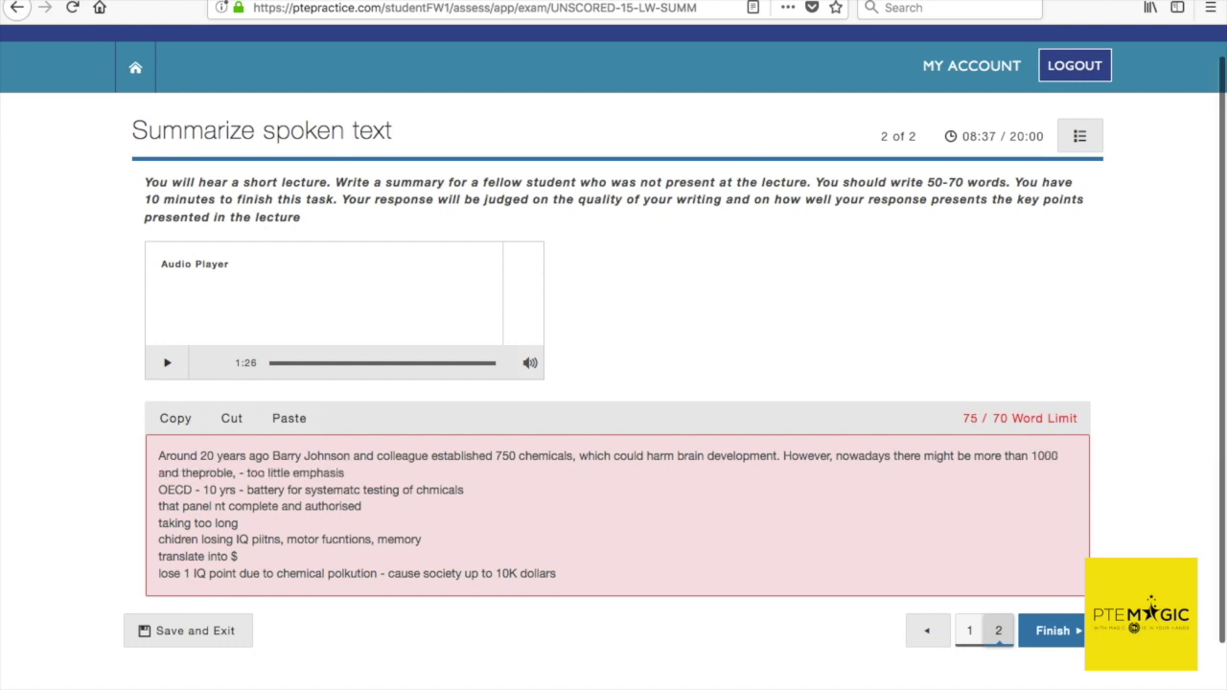
key(Right)
key(Right)
key(Right)
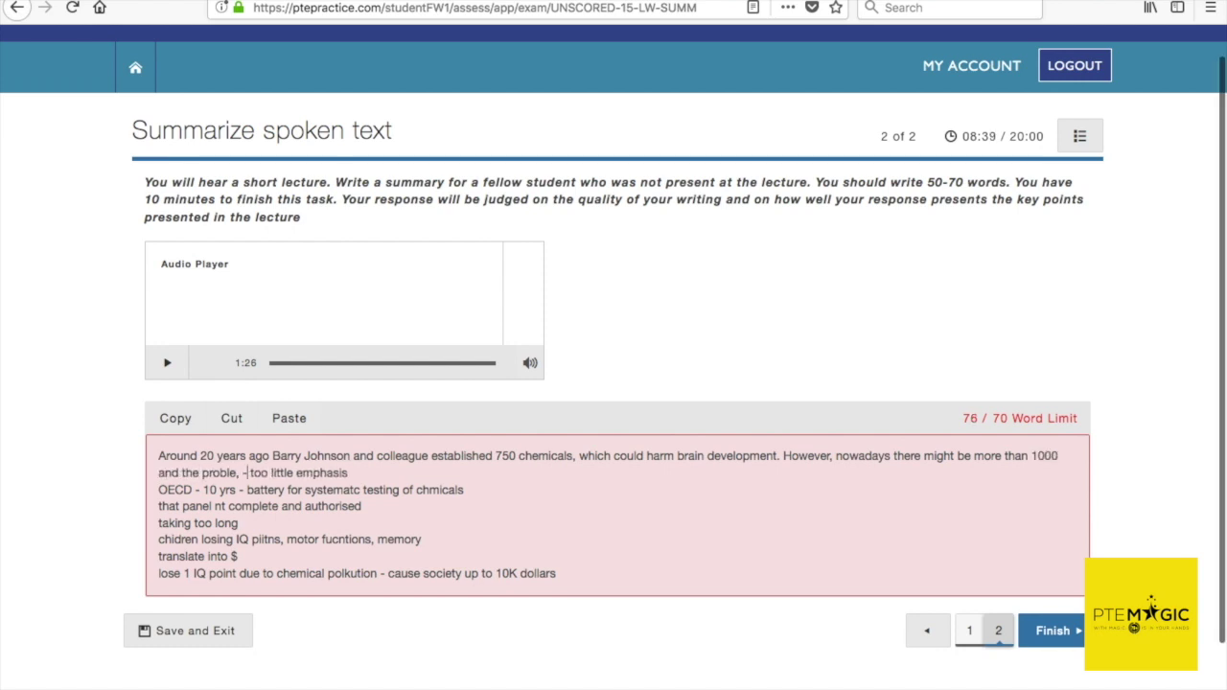
key(BackSpace)
key(BackSpace)
key(BackSpace)
text(m is too)
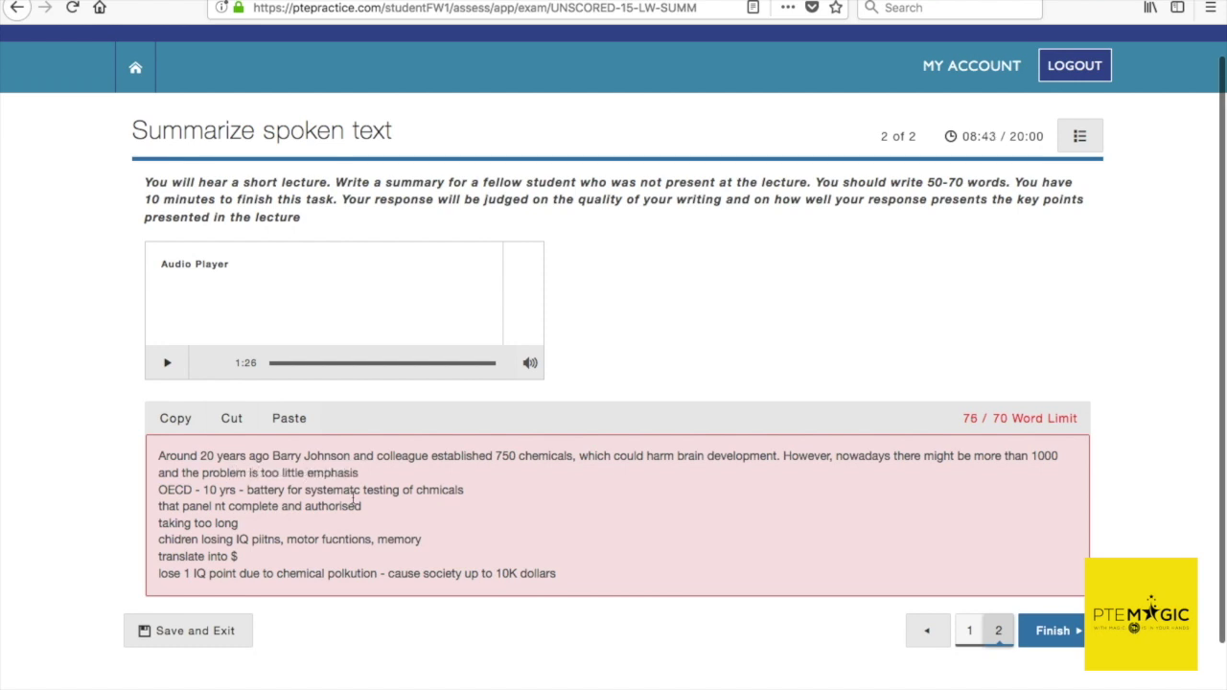
text( little emphasis on)
text( the findings.)
text( Spe)
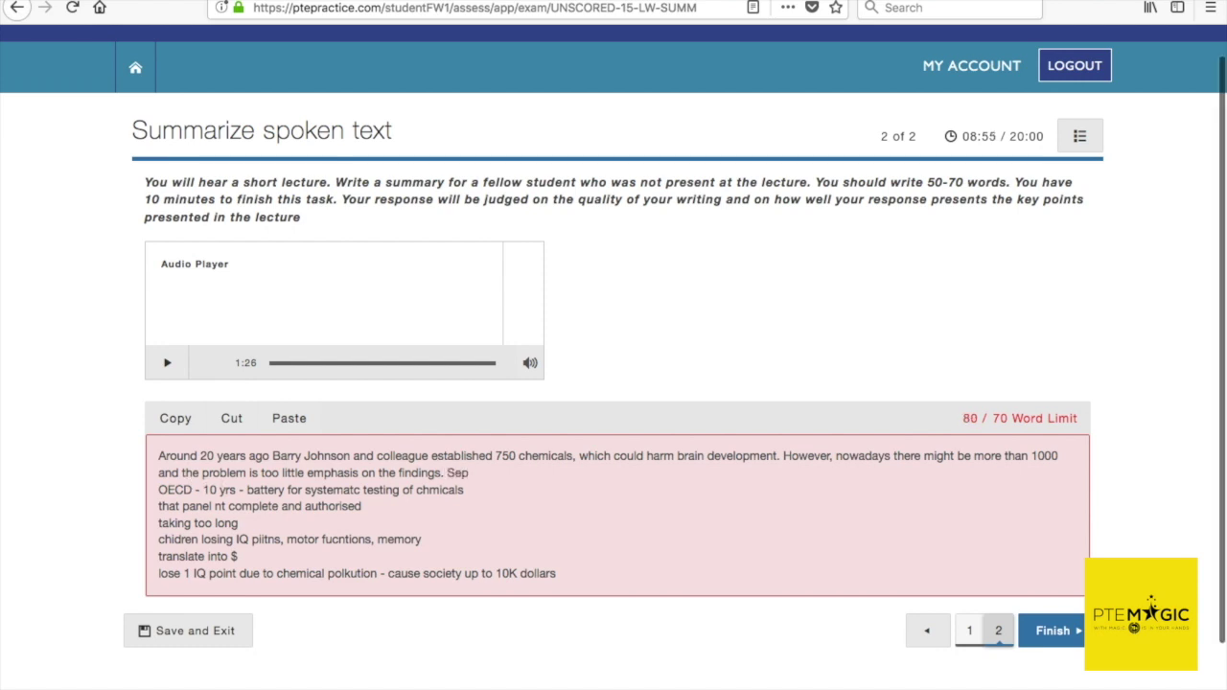
text(cifically, it tool)
Join the OECD note, remove its dashes, add 'to finalise the', correct 'chemicals', and adjust the verb ending.
click(159, 489)
key(BackSpace)
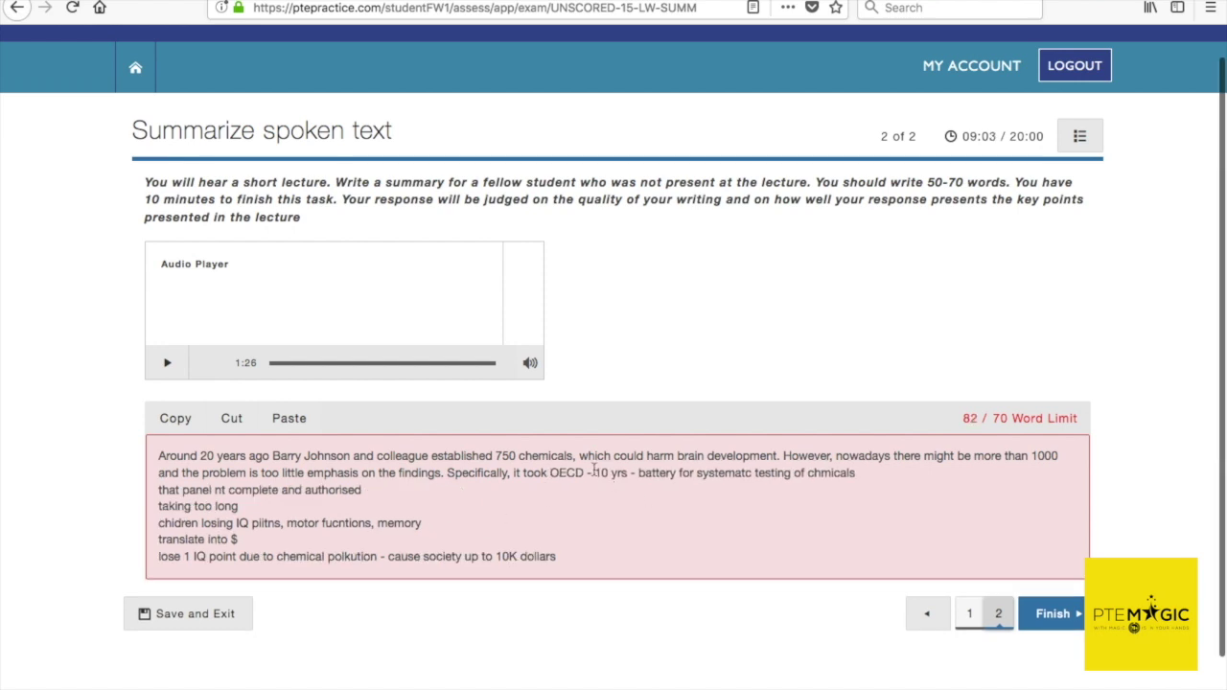
key(BackSpace)
key(BackSpace)
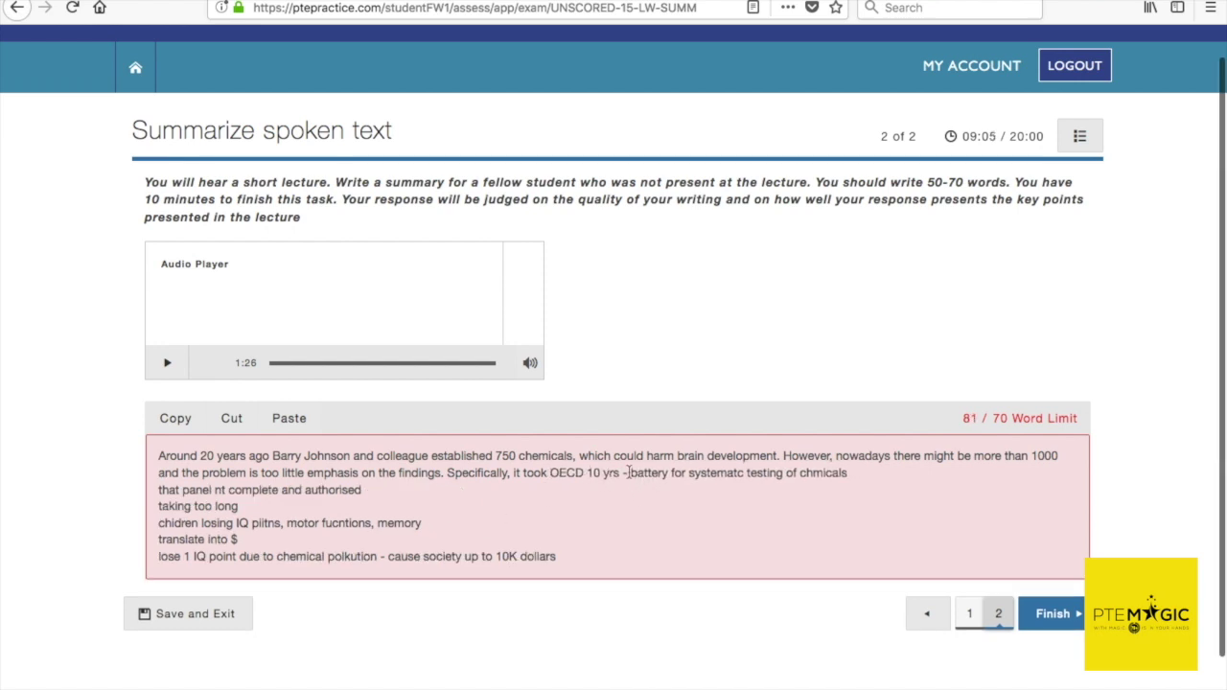
key(BackSpace)
text(to)
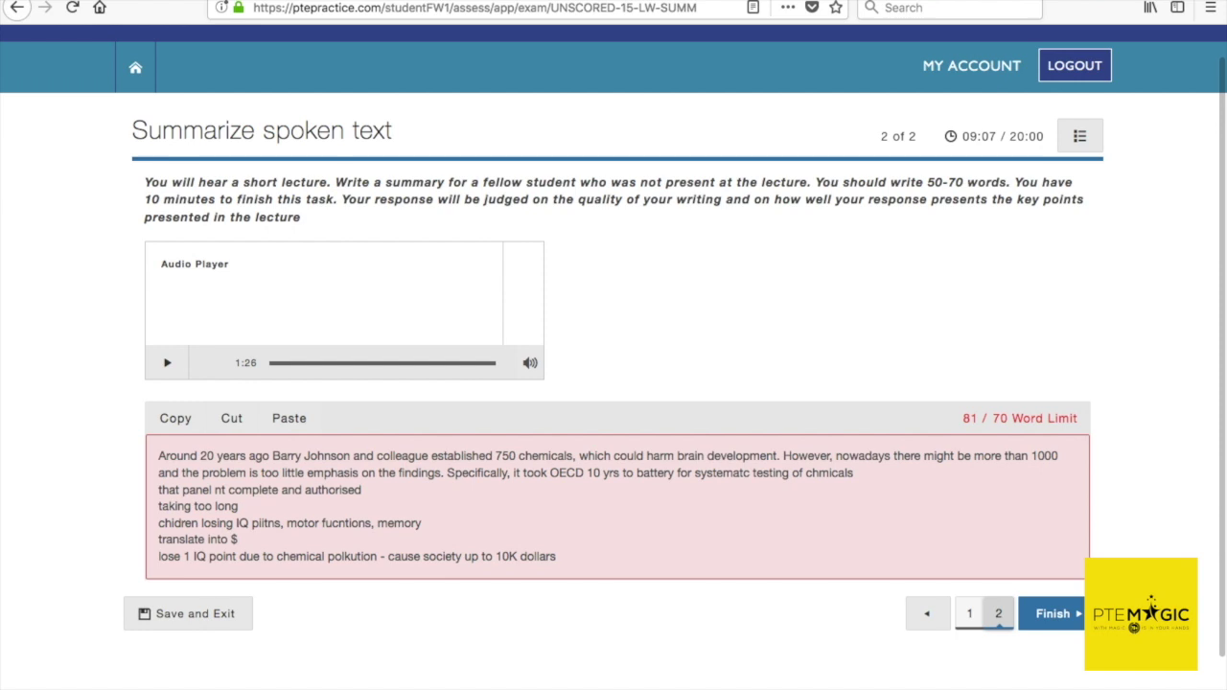
text( fi)
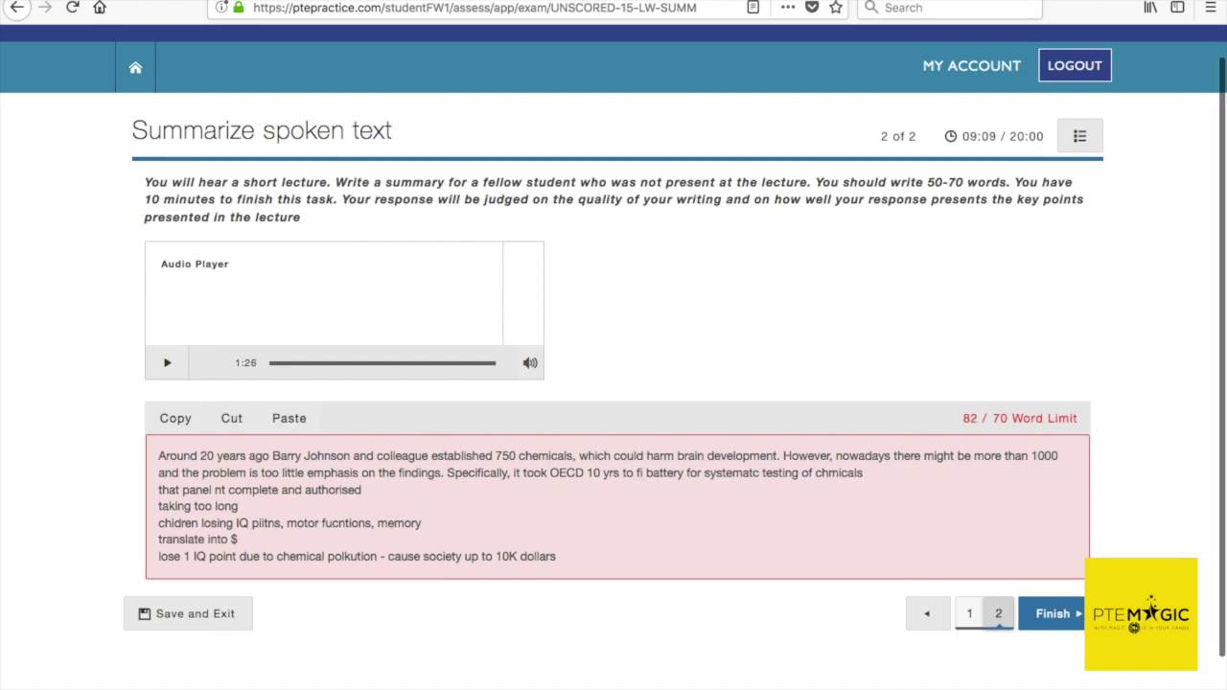
key(BackSpace)
text(inalise)
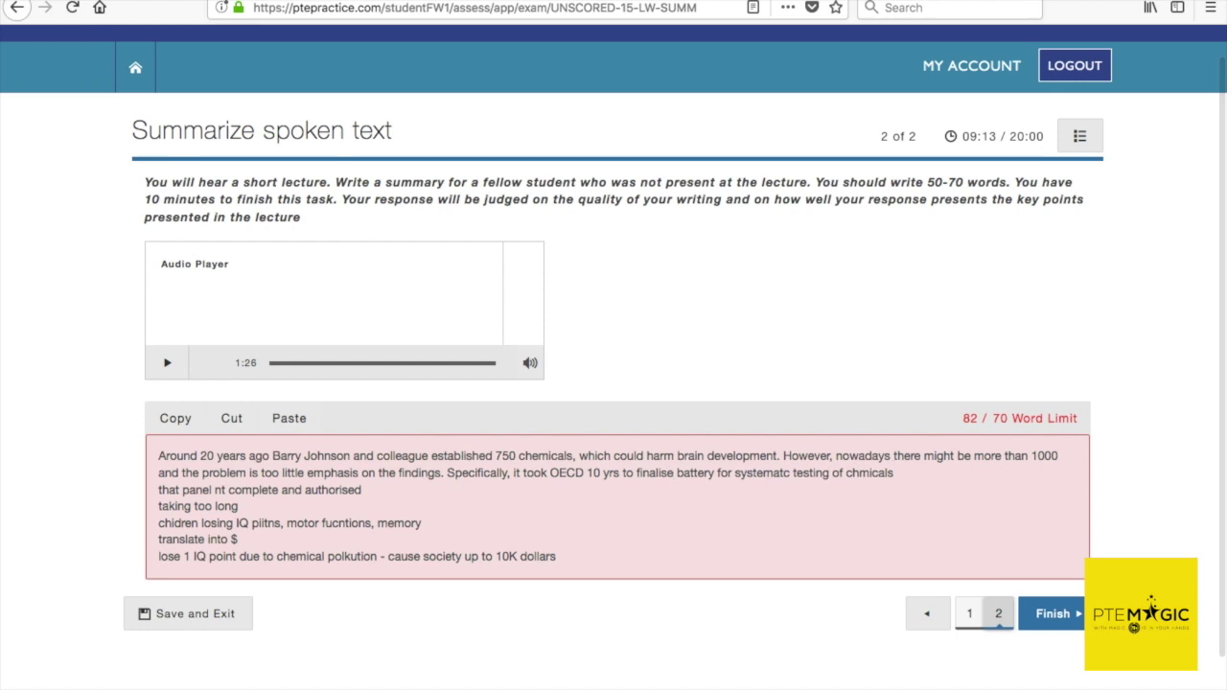
text( the)
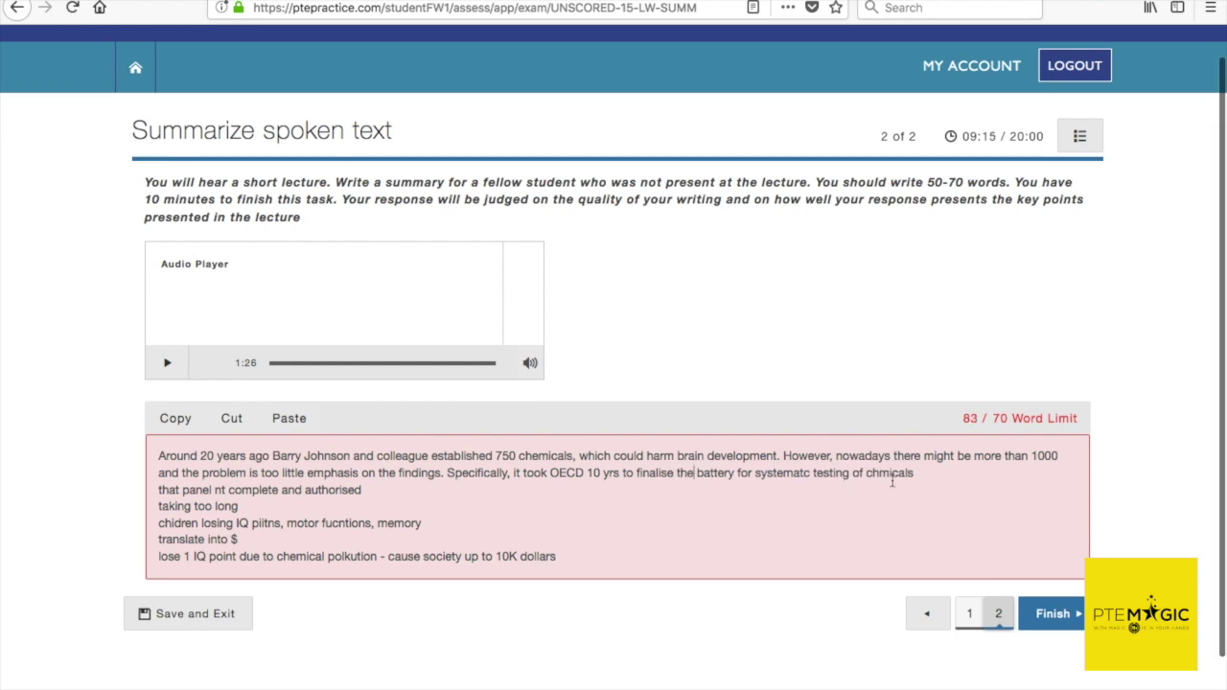
click(880, 473)
text(e)
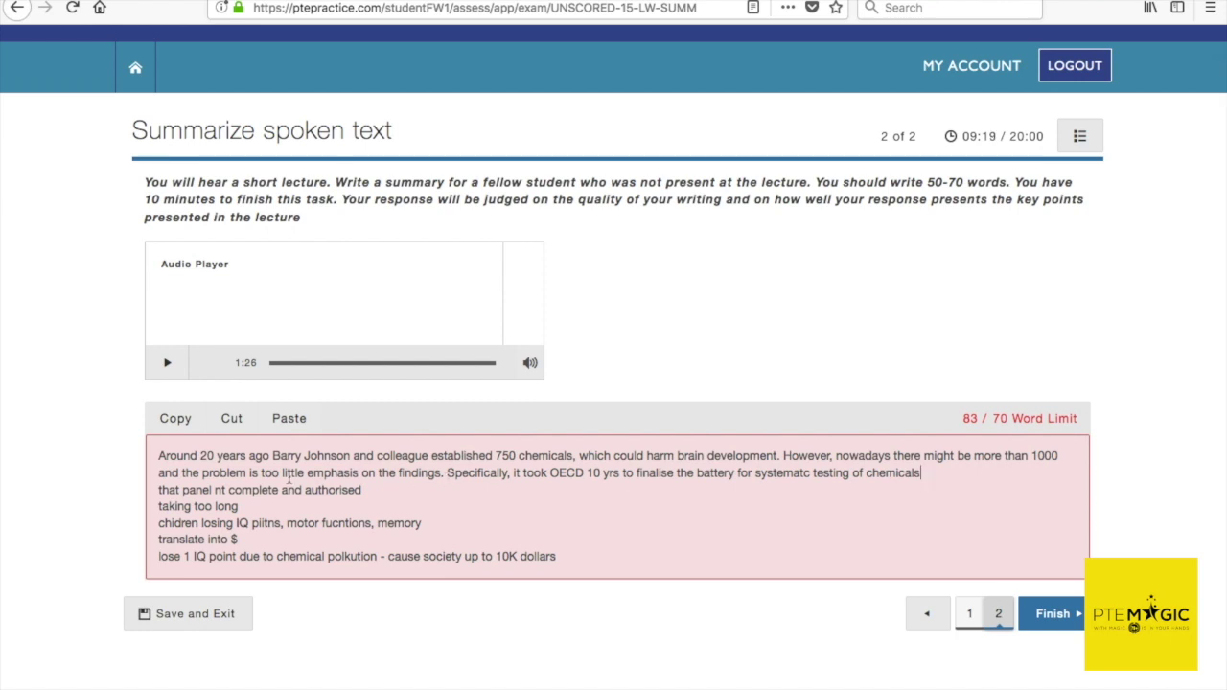
key(End)
double_click(661, 474)
click(762, 503)
double_click(664, 473)
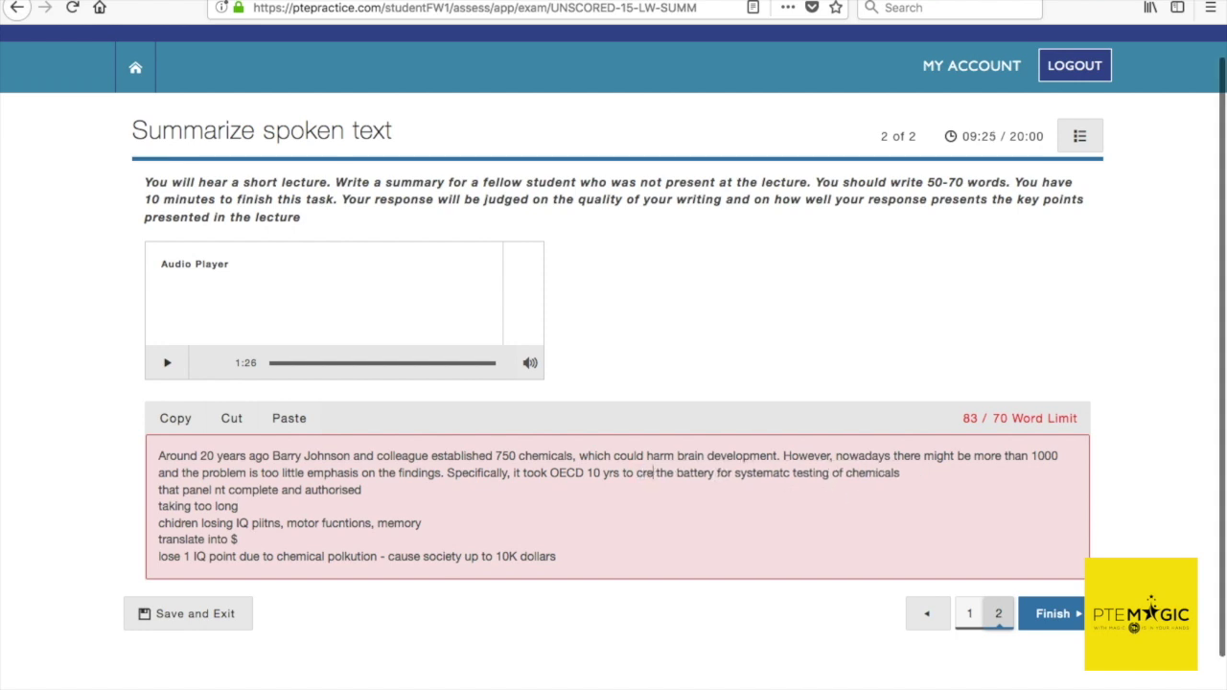
text(ate)
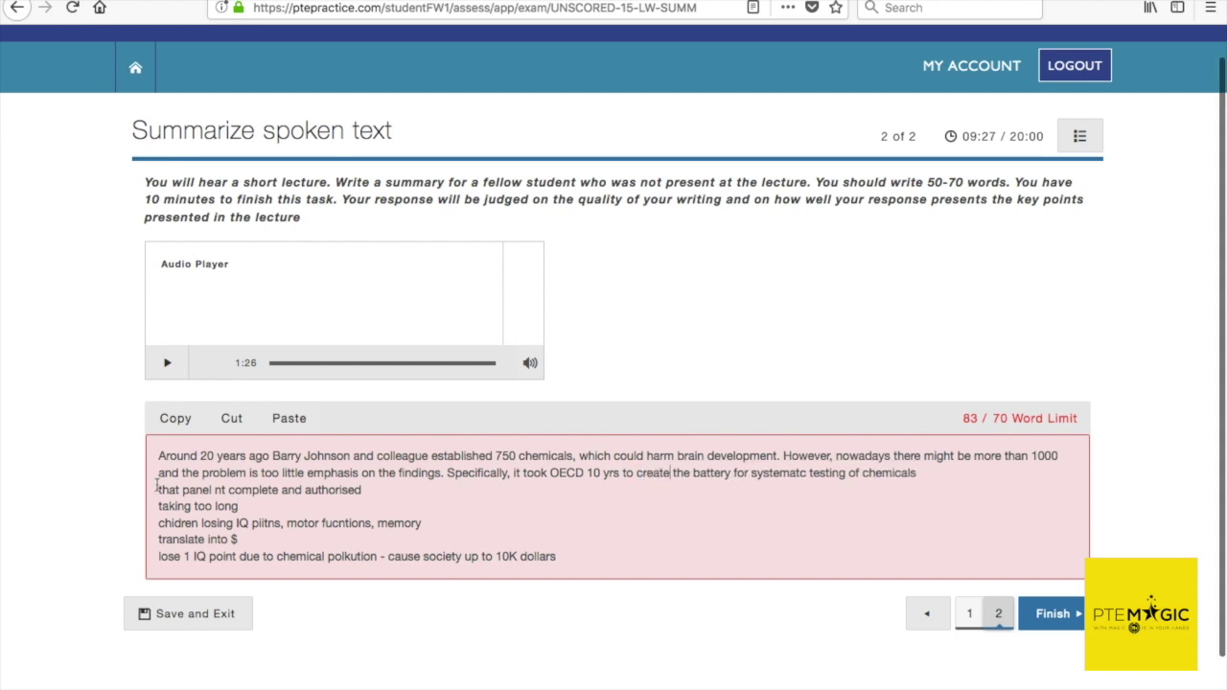
Join the panel note as 'and panel is not complete and authorised yet', then delete 'taking too long'.
click(157, 488)
key(BackSpace)
text(and)
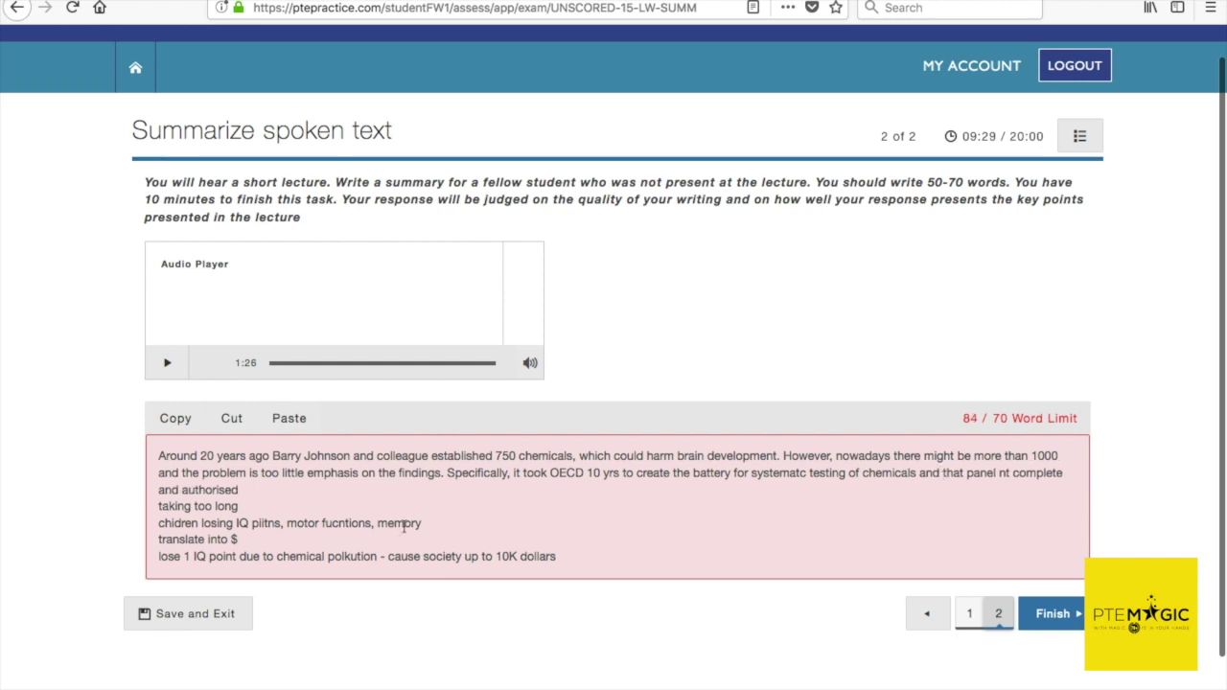
click(999, 473)
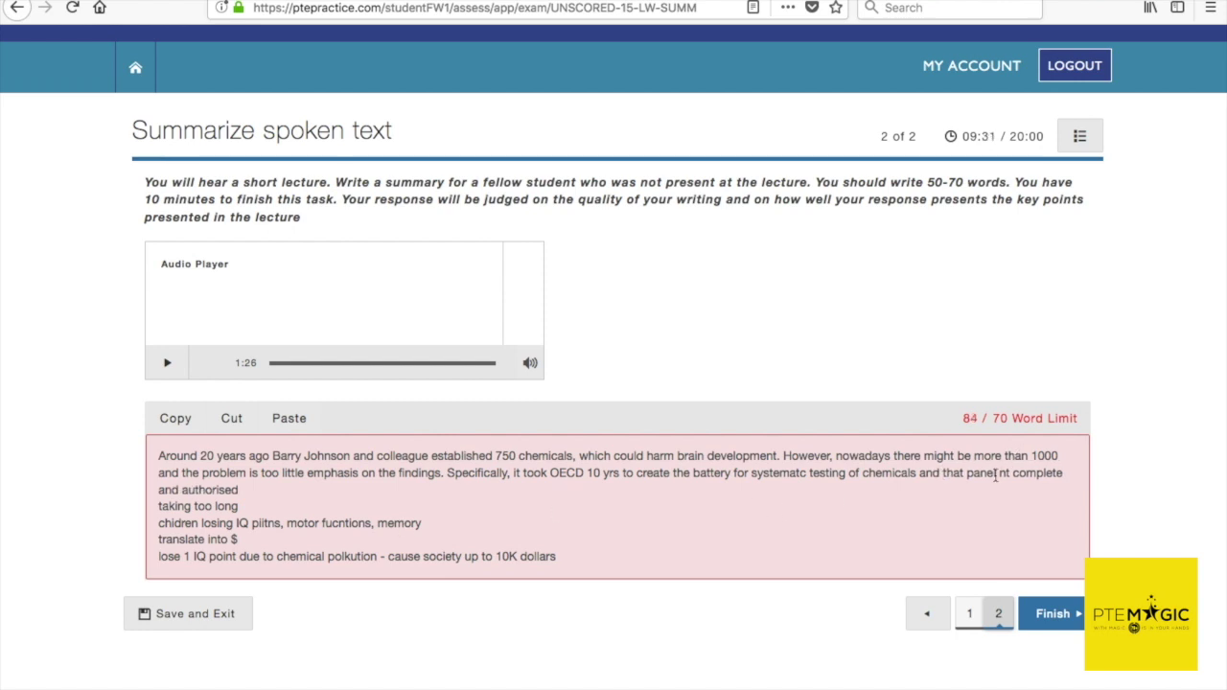
text(has)
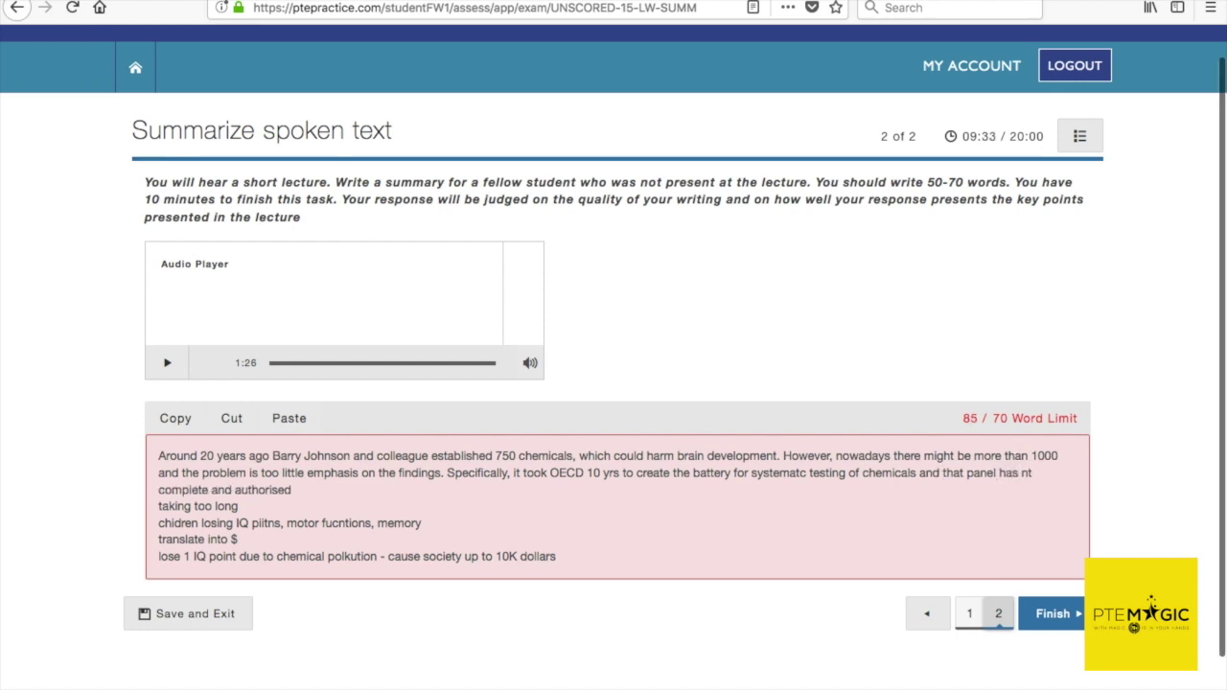
key(BackSpace)
key(BackSpace)
key(BackSpace)
text(is)
click(1015, 475)
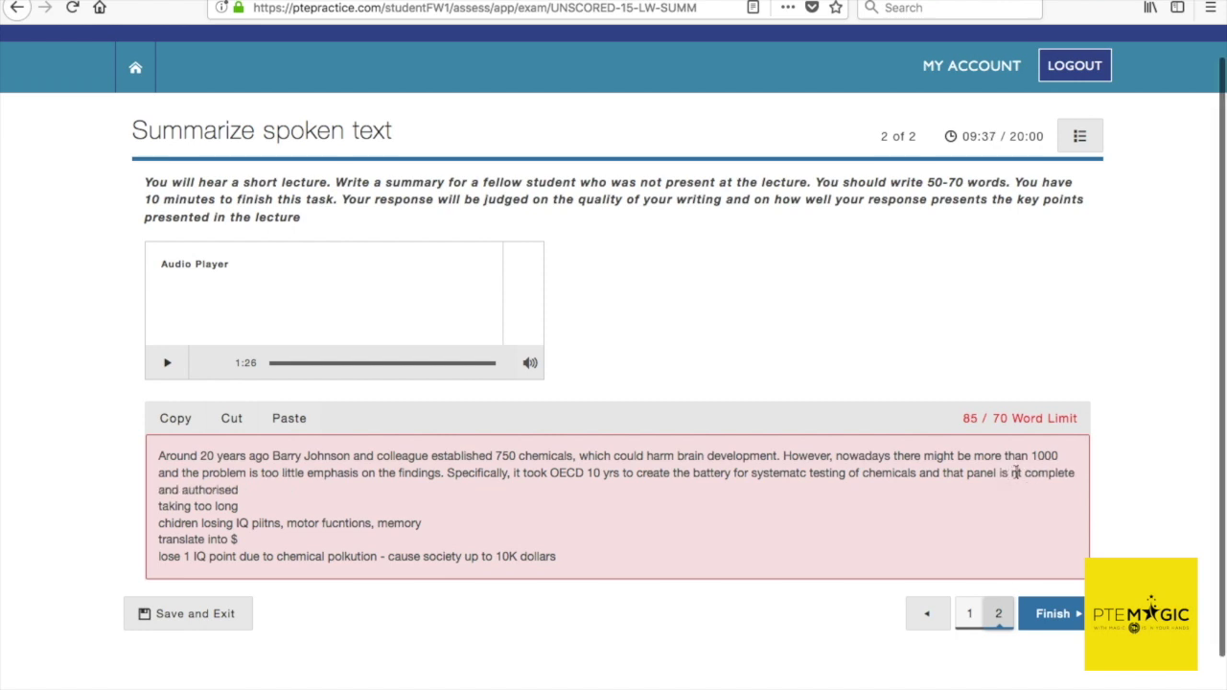
text(o)
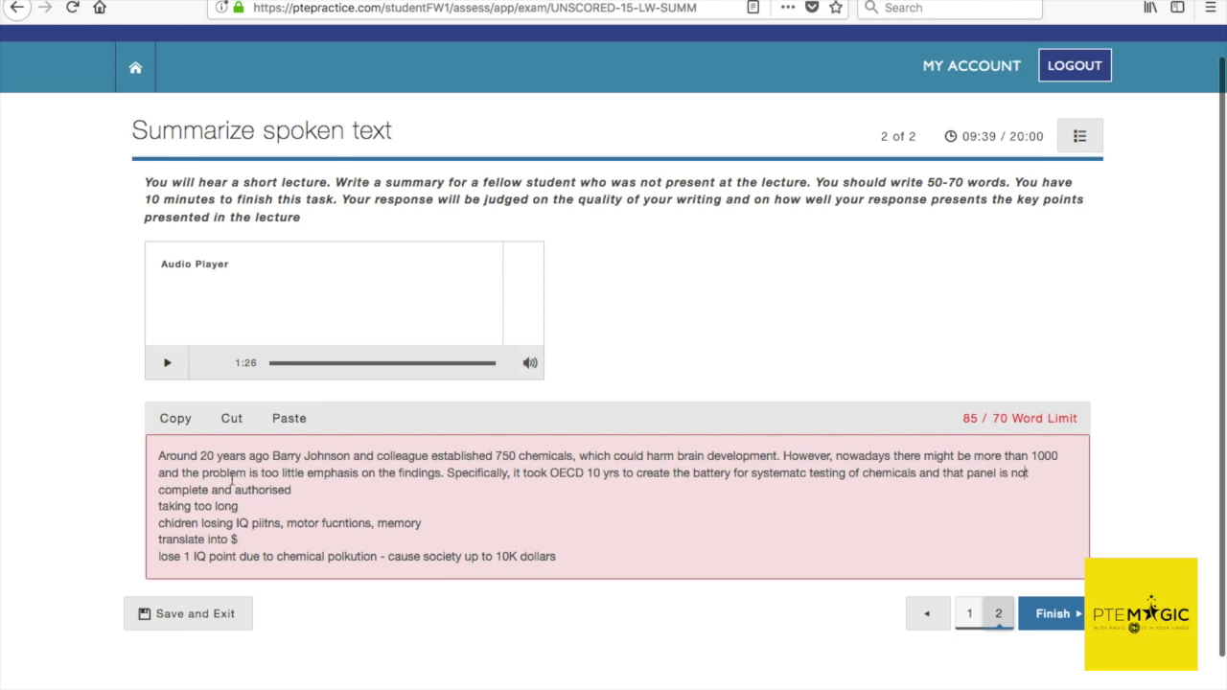
click(294, 490)
text(yet.)
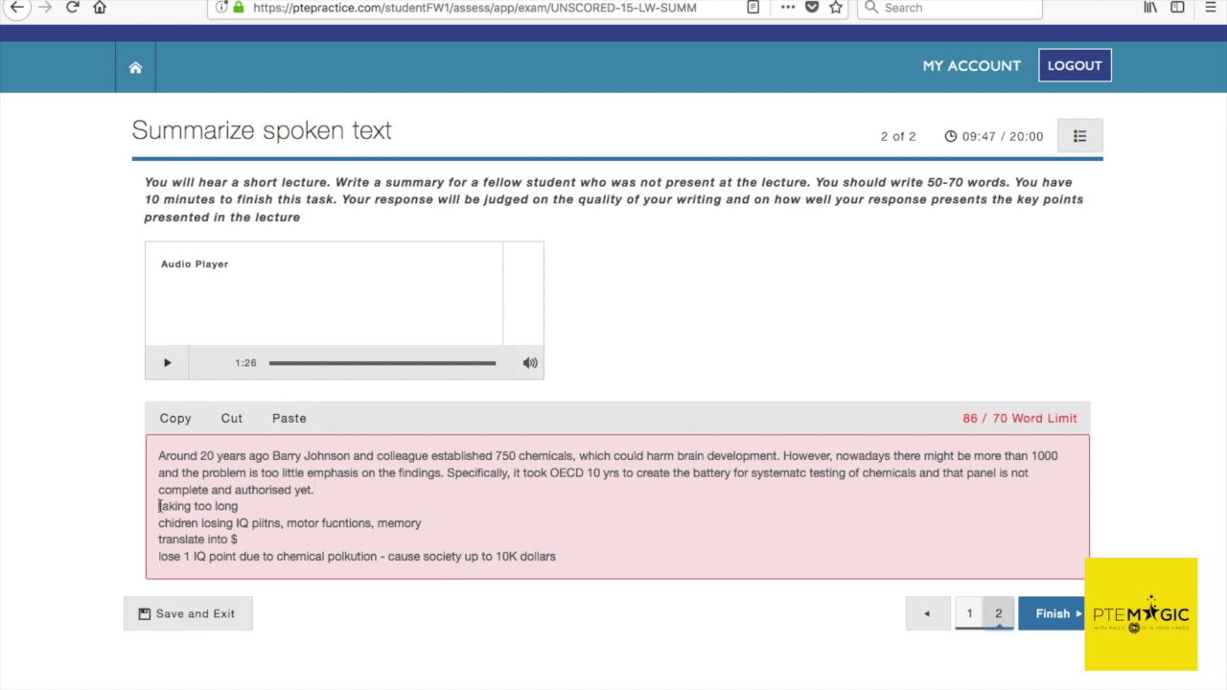
drag(159, 506, 261, 506)
key(BackSpace)
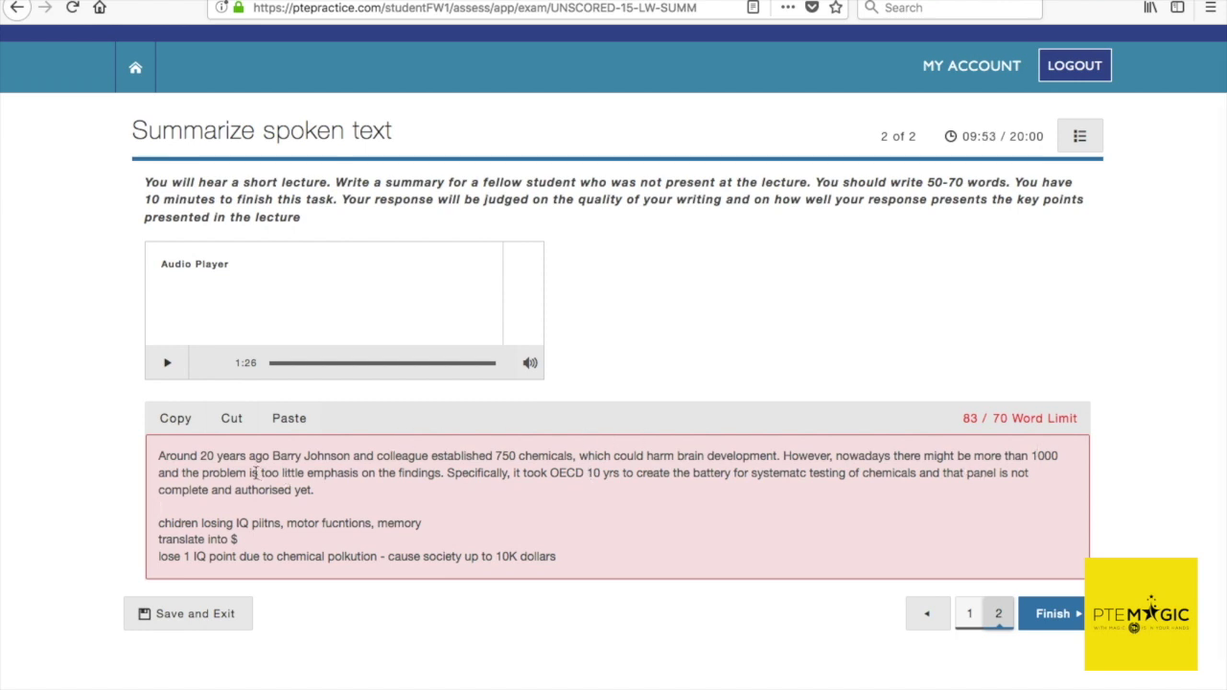
Replace the emphasis clause with 'that' and join the children note, starting it with 'Hence,'.
drag(261, 473, 510, 475)
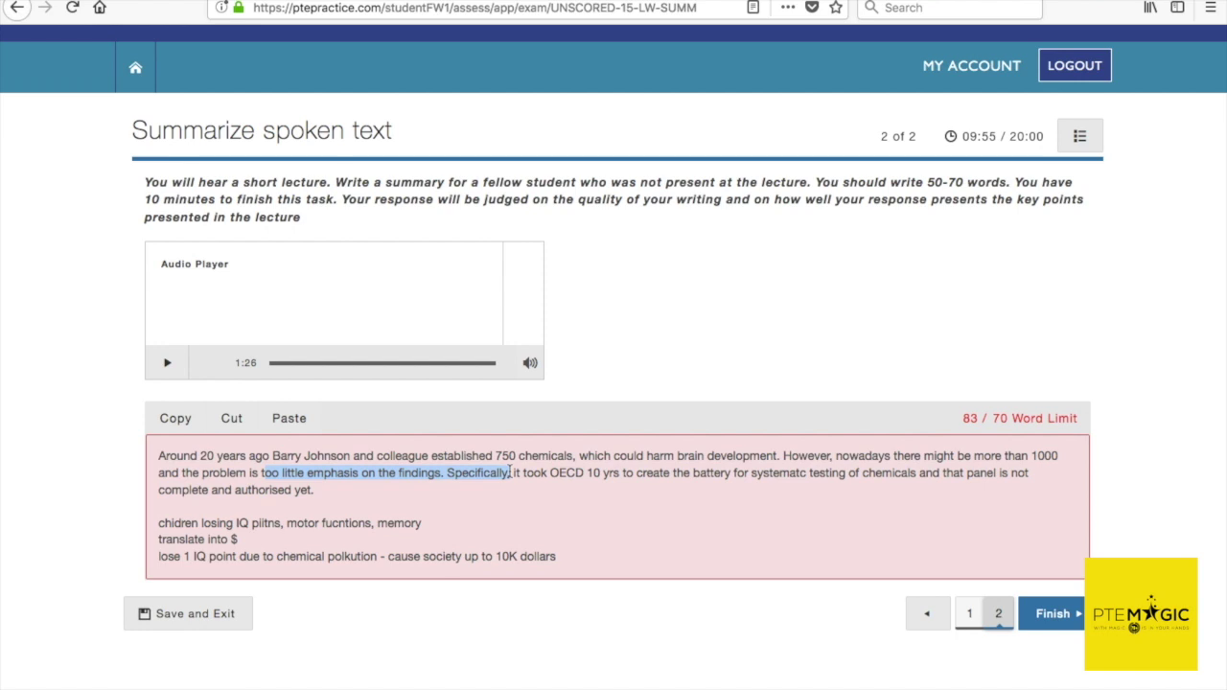
key(BackSpace)
key(BackSpace)
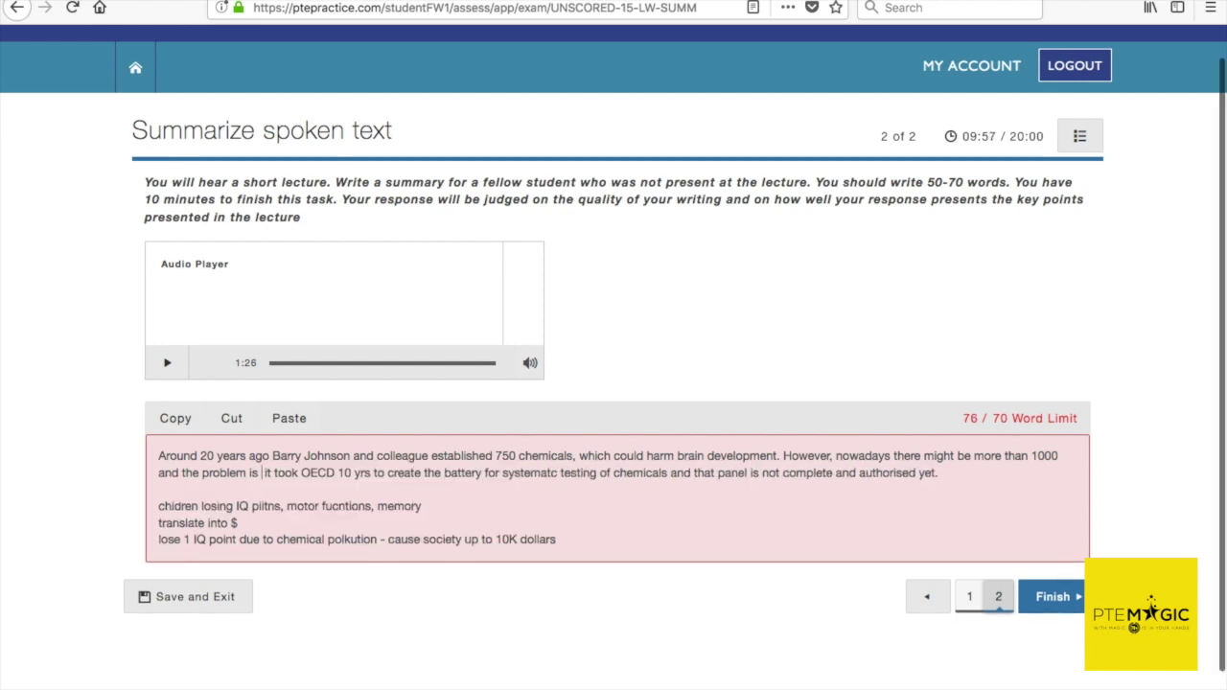
text(that)
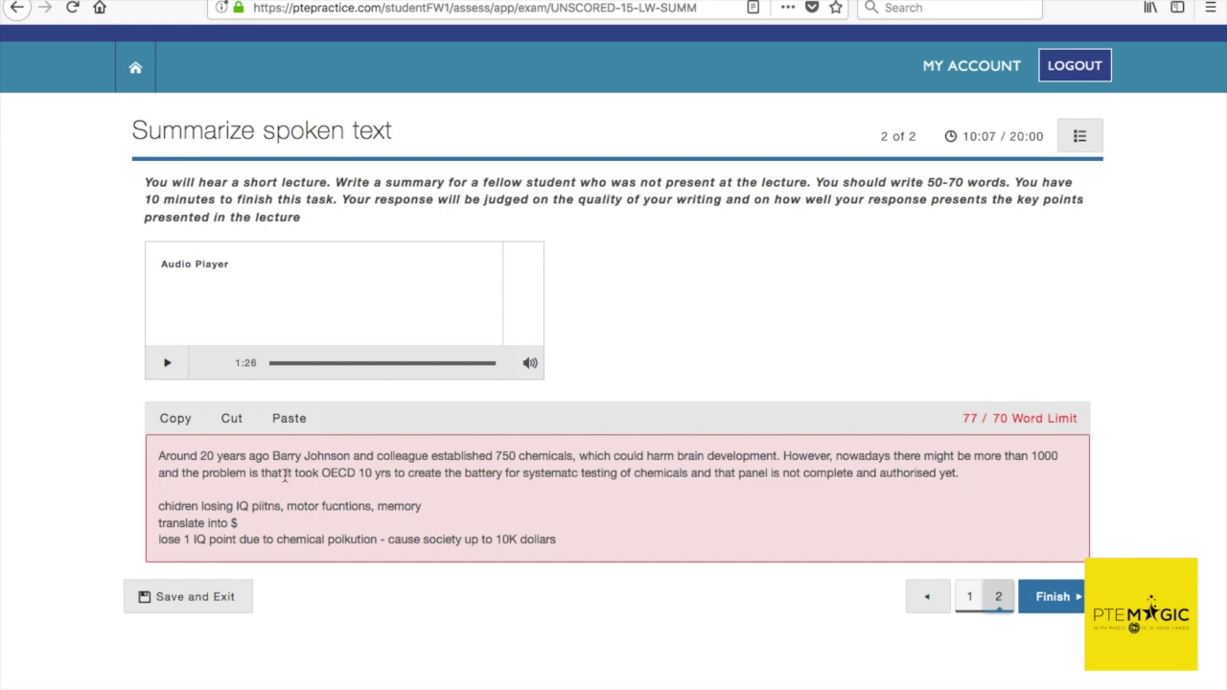
click(158, 505)
key(BackSpace)
key(BackSpace)
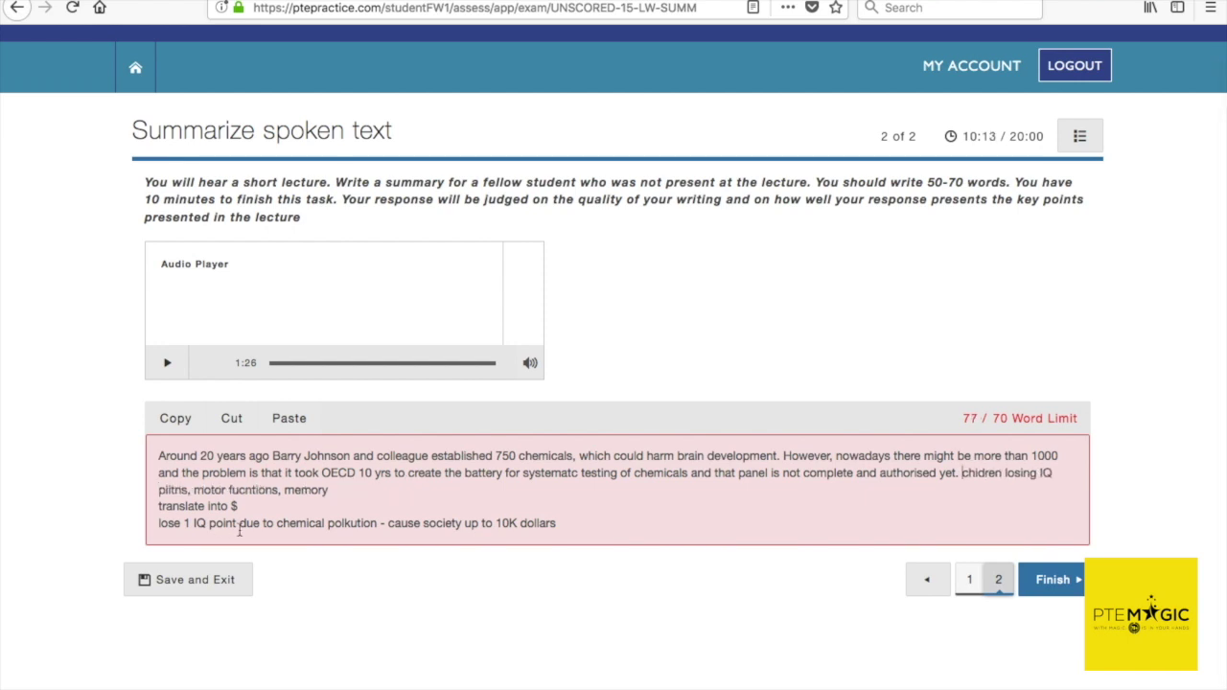
click(961, 476)
text(Hence,)
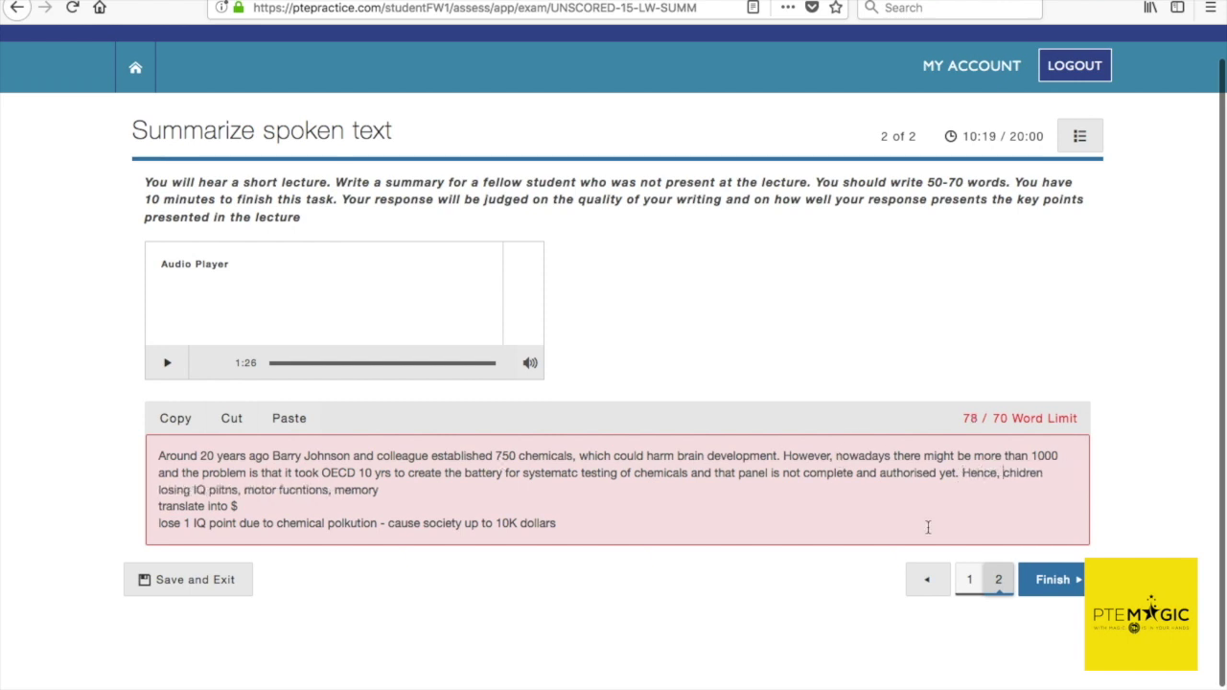
Insert 'are', fix 'points' and 'functions', add 'and memory' after motor, and drop the trailing 'memory'.
click(1051, 476)
text(are)
click(222, 489)
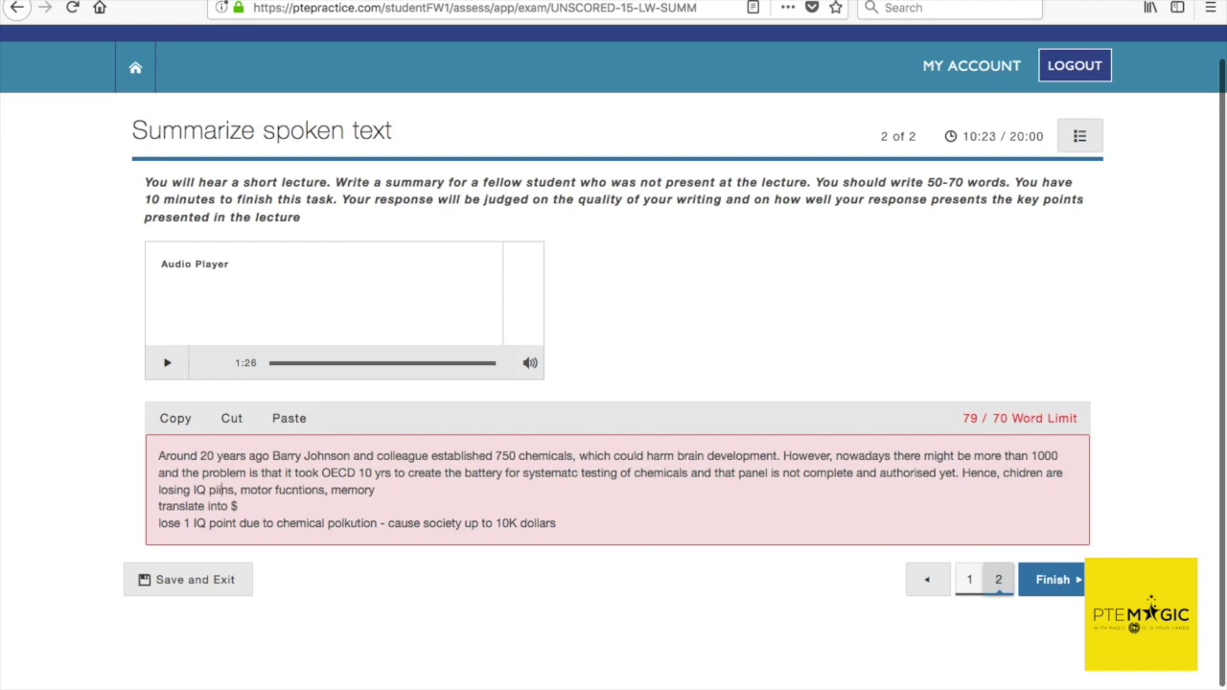
key(BackSpace)
key(BackSpace)
text(oint)
key(BackSpace)
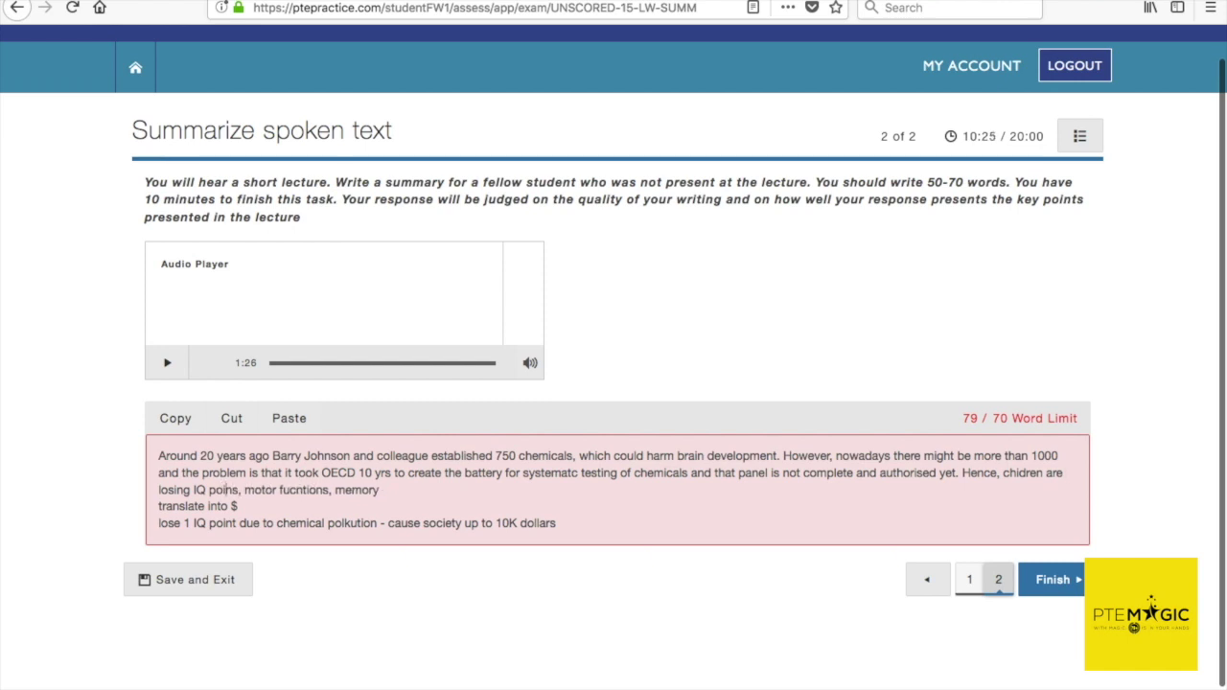
text(t)
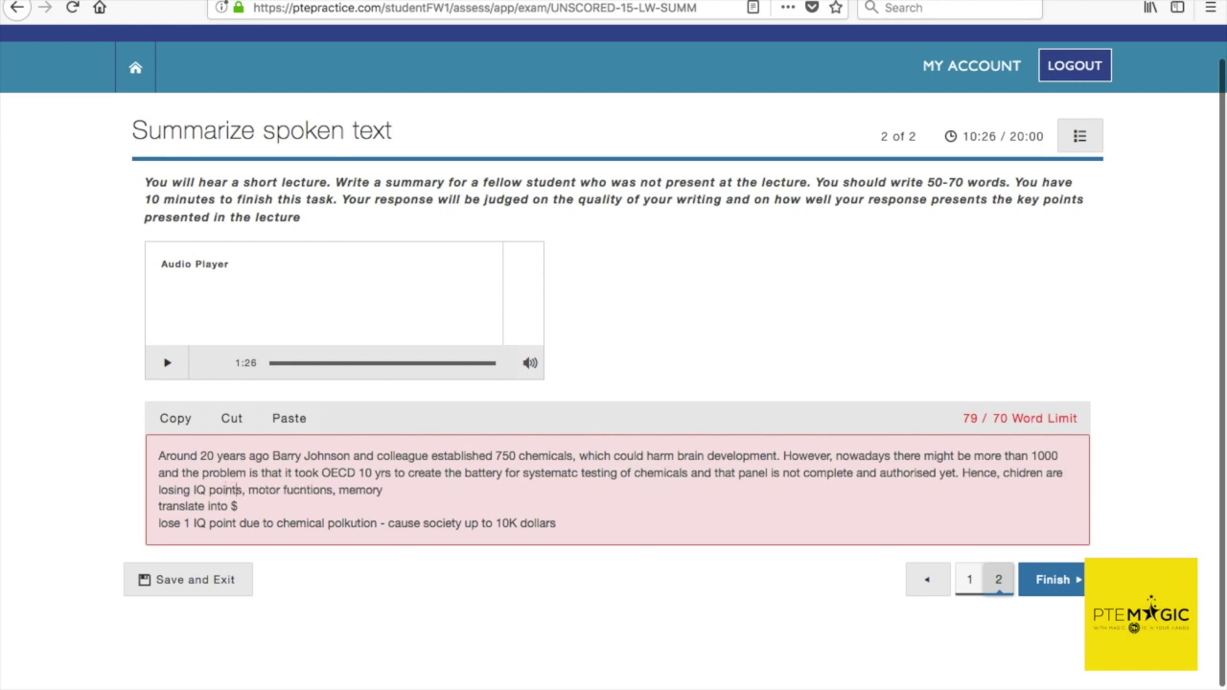
click(297, 490)
key(BackSpace)
text(ct)
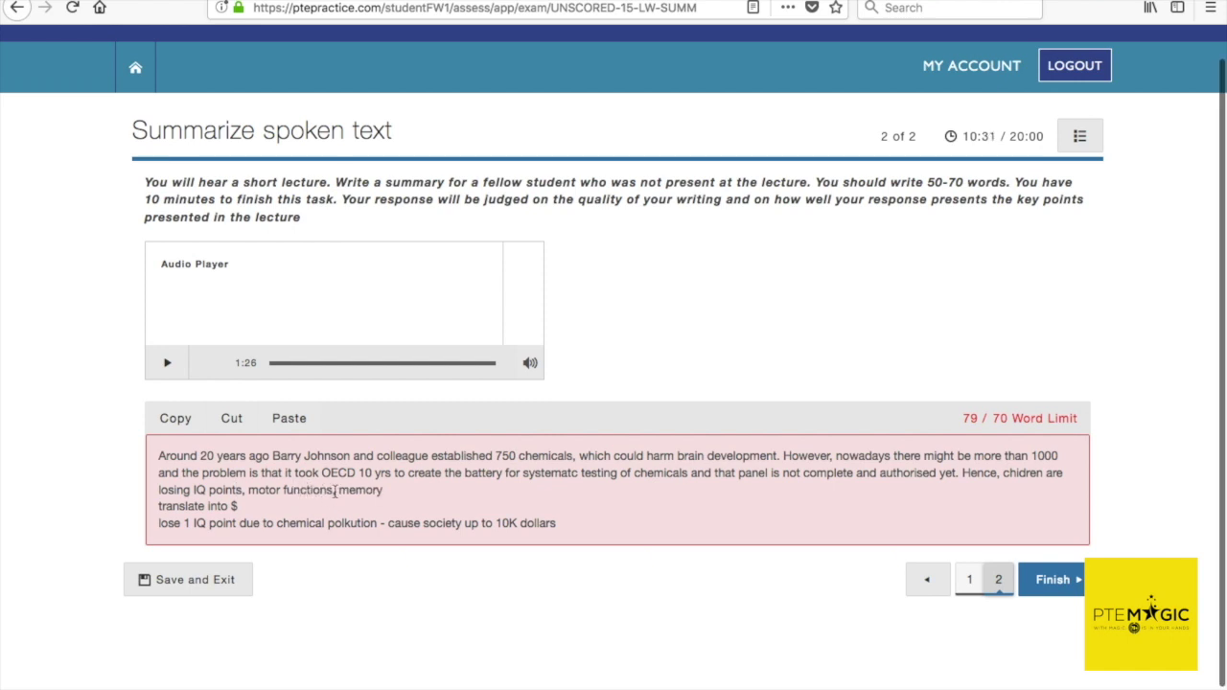
click(281, 490)
text(and memo)
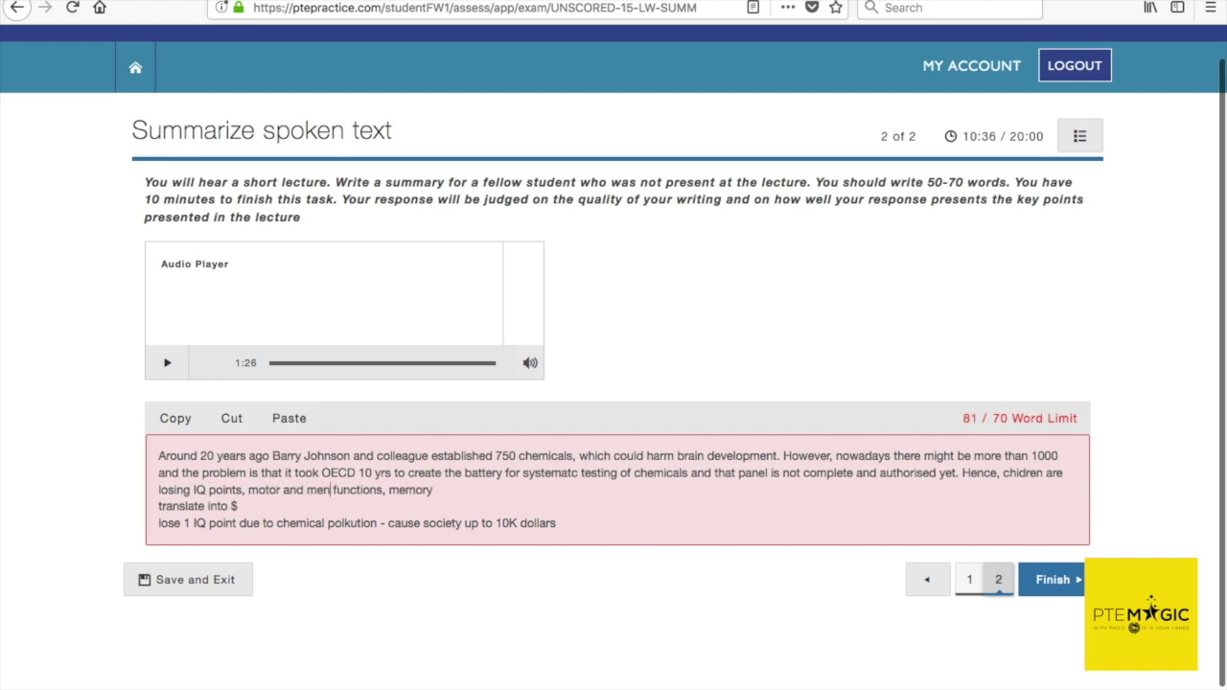
text(ry)
click(456, 490)
key(BackSpace)
key(BackSpace)
key(BackSpace)
key(BackSpace)
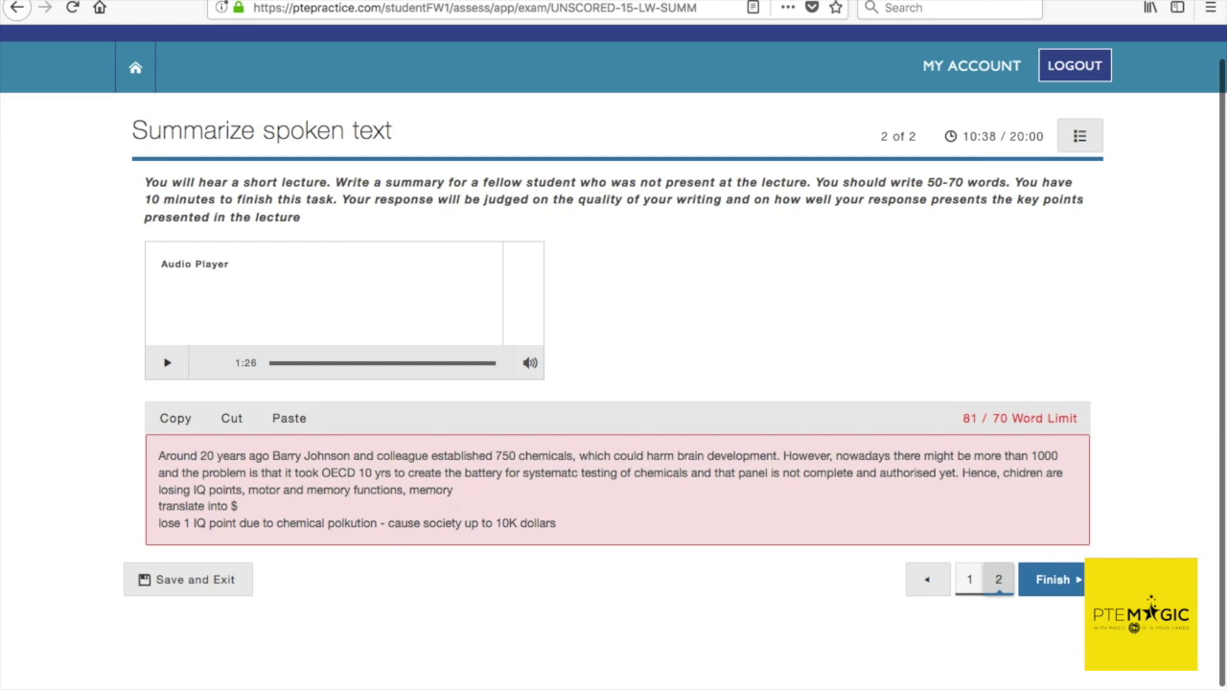
key(BackSpace)
key(BackSpace)
click(158, 506)
Join the lines as ', which could translate into dollars, as each 1 IQ point lost'.
key(BackSpace)
text(, wh)
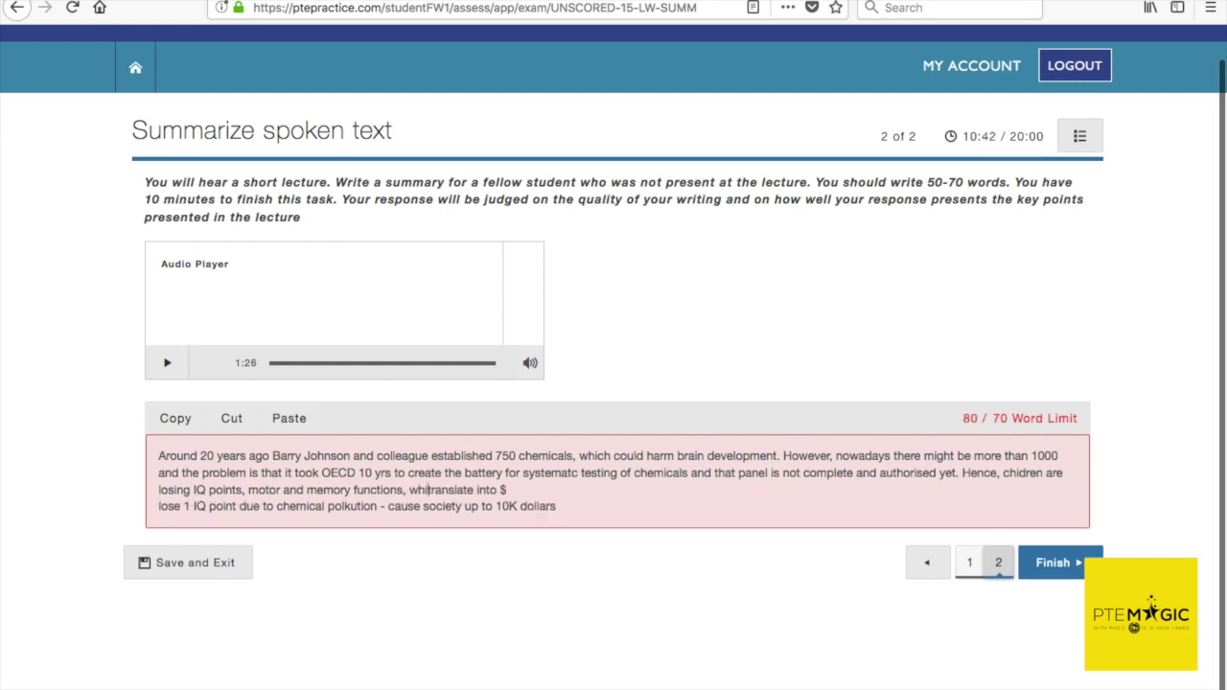
text(ich could)
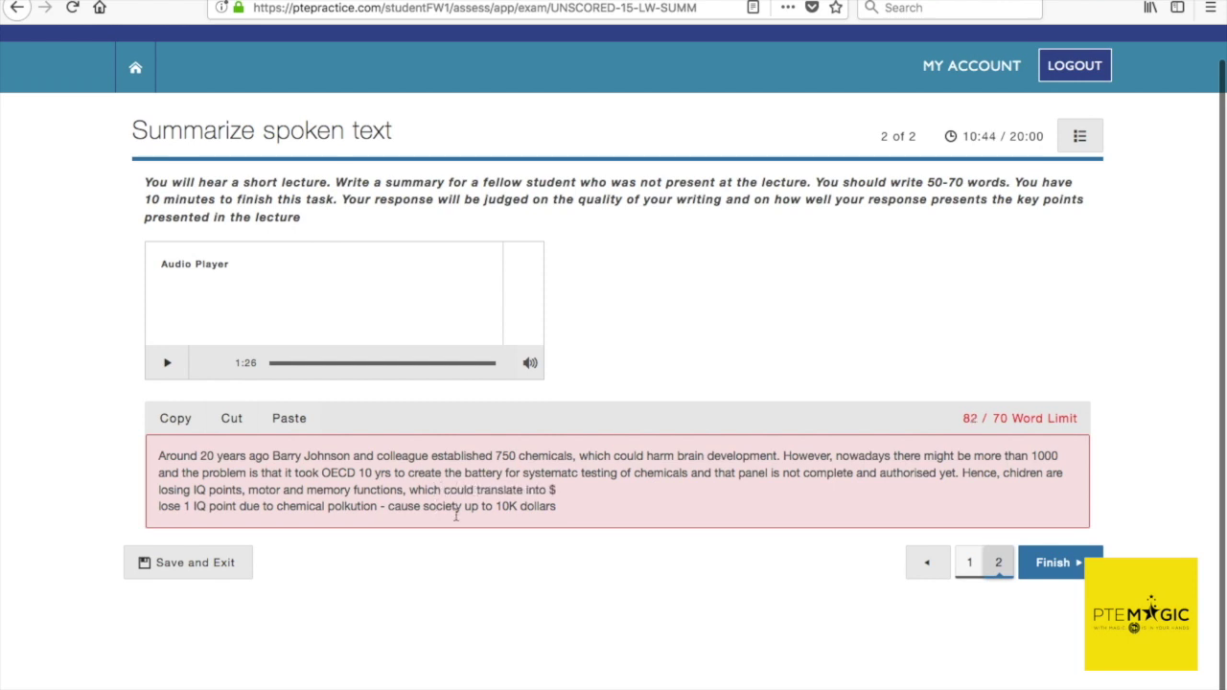
click(555, 490)
key(BackSpace)
text(dollars, as)
drag(182, 505, 606, 490)
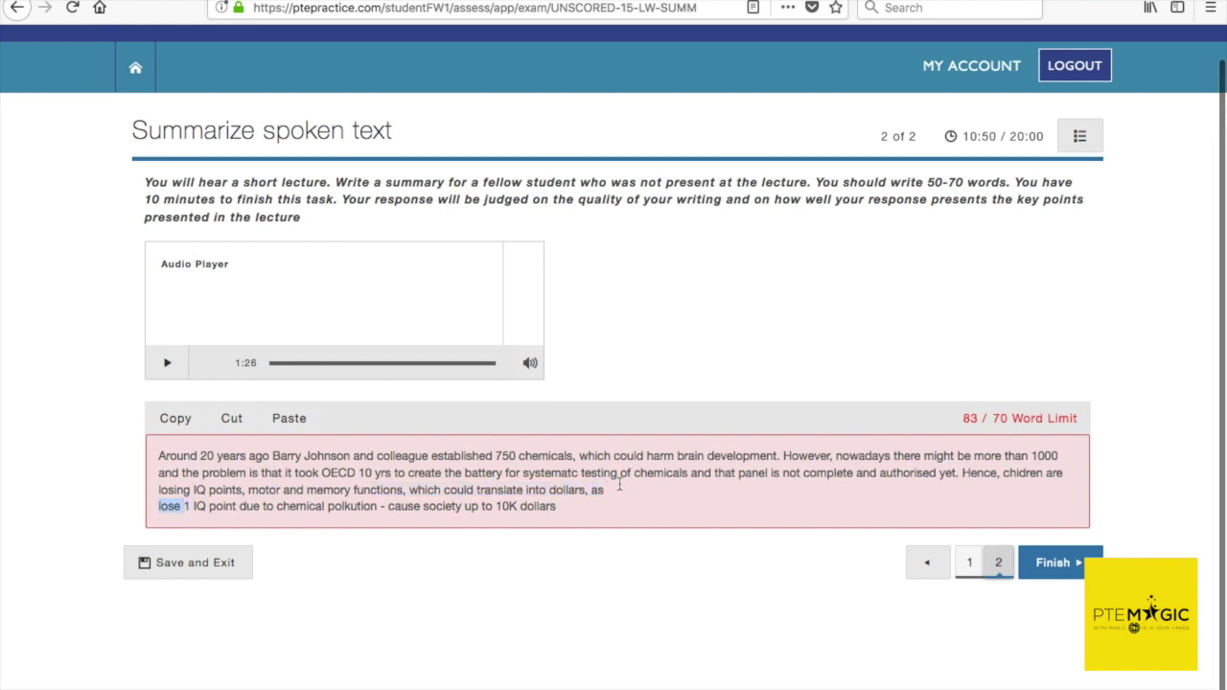
key(BackSpace)
key(BackSpace)
key(BackSpace)
text(each IQ point due to chemical polkution - cause society up to 10K dollars)
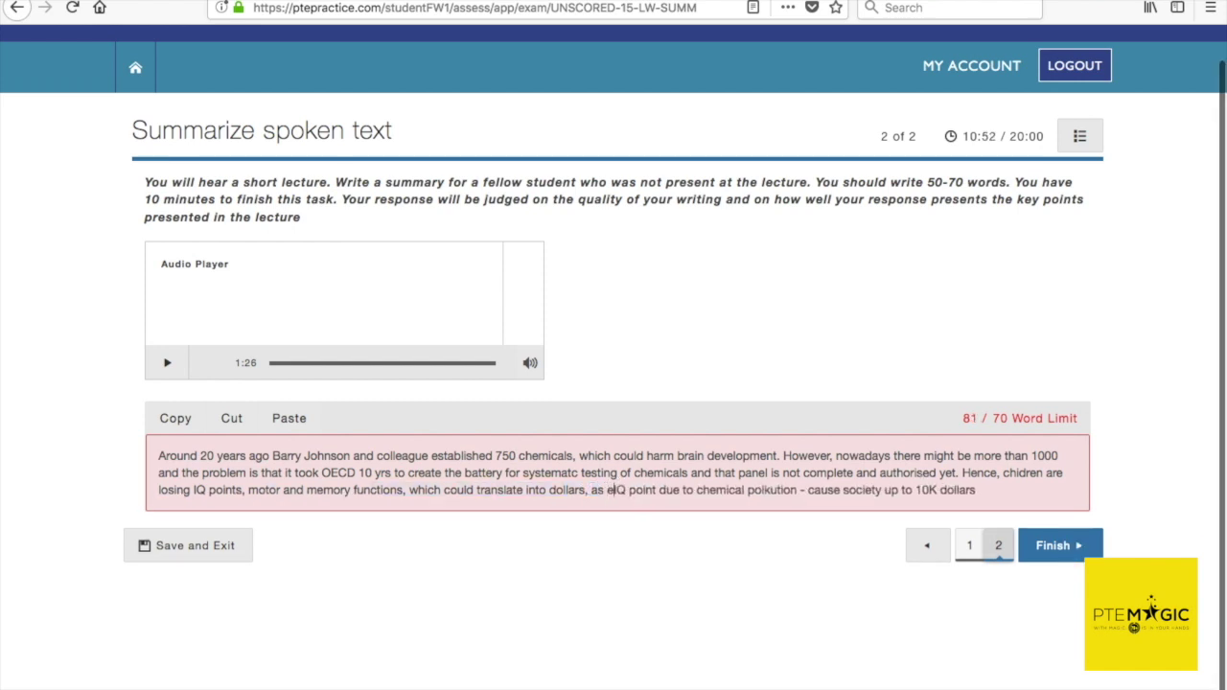
click(680, 490)
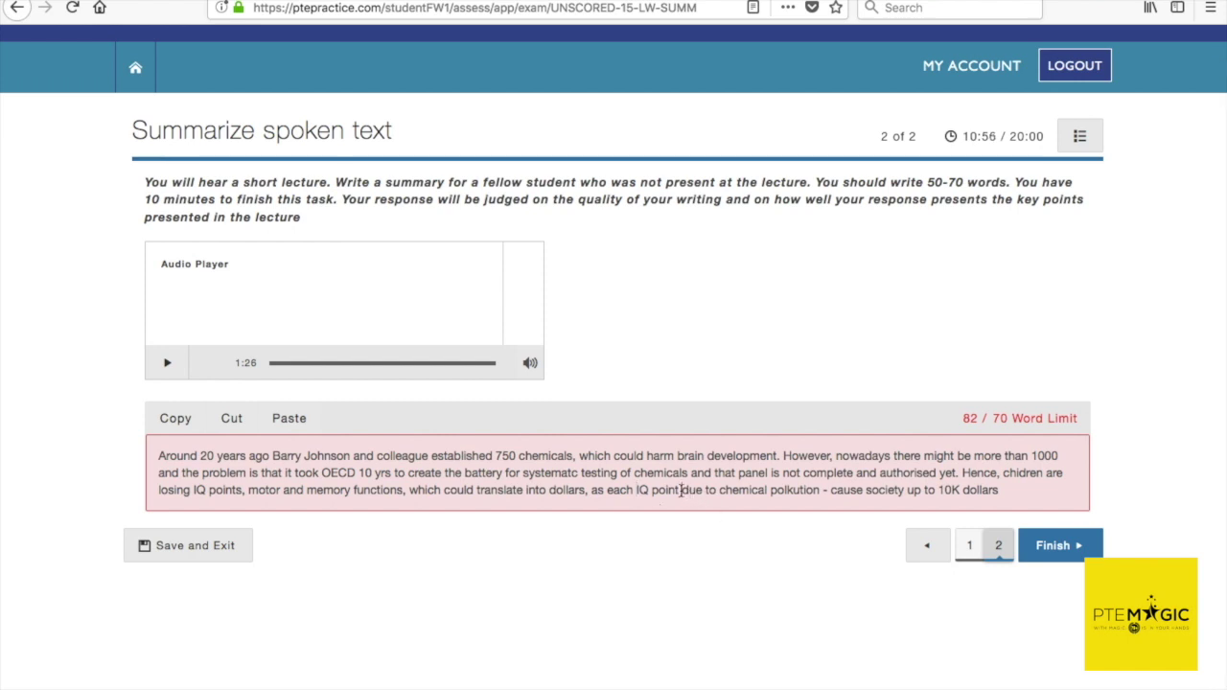
text(lost)
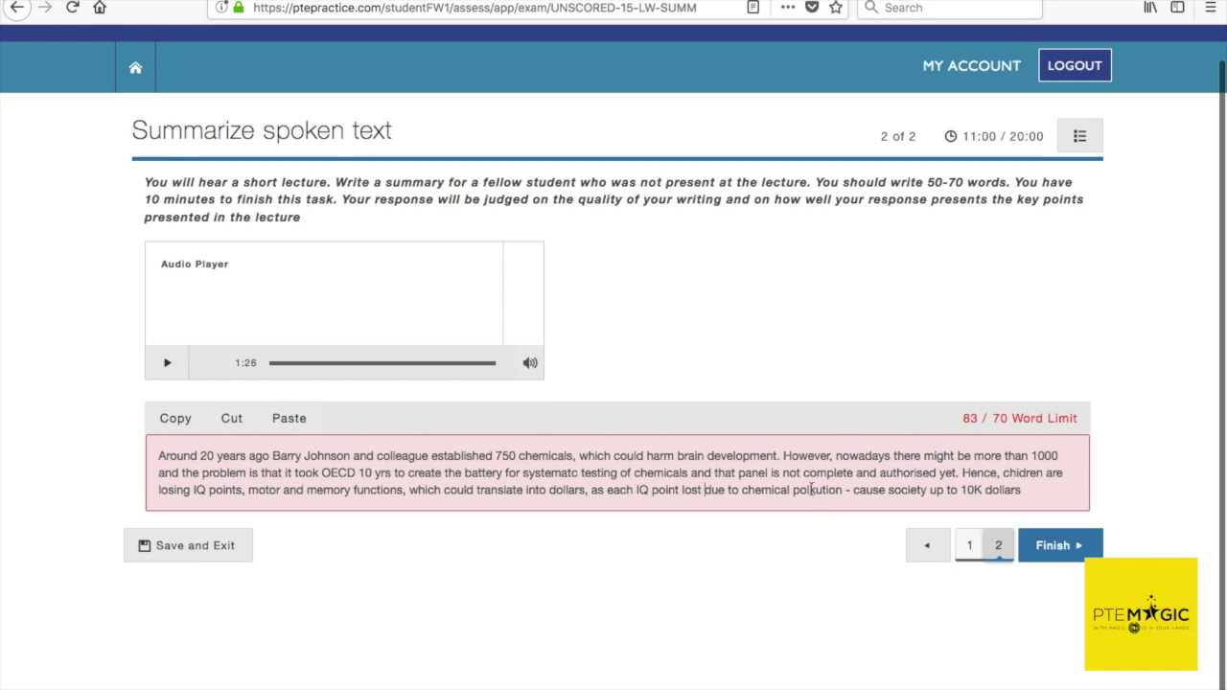
Correct 'pollution', change the dash and 'cause' to 'causes', and write '10,000 dollars' instead of '10K'.
click(811, 490)
key(BackSpace)
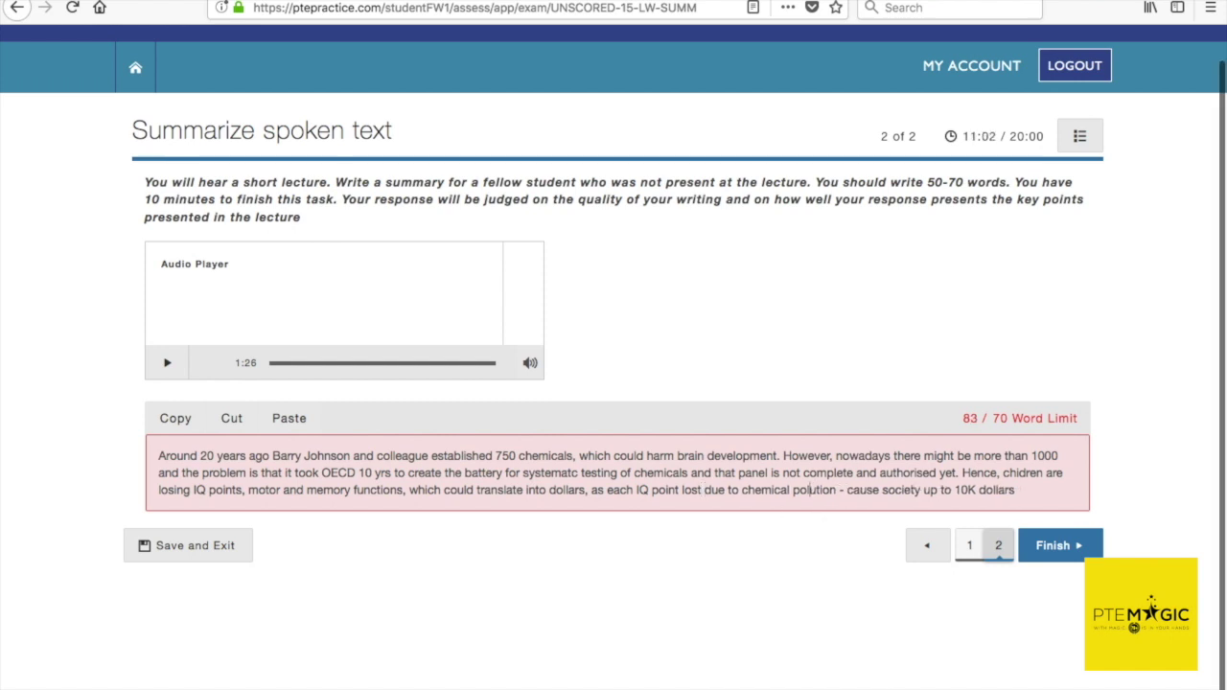
key(BackSpace)
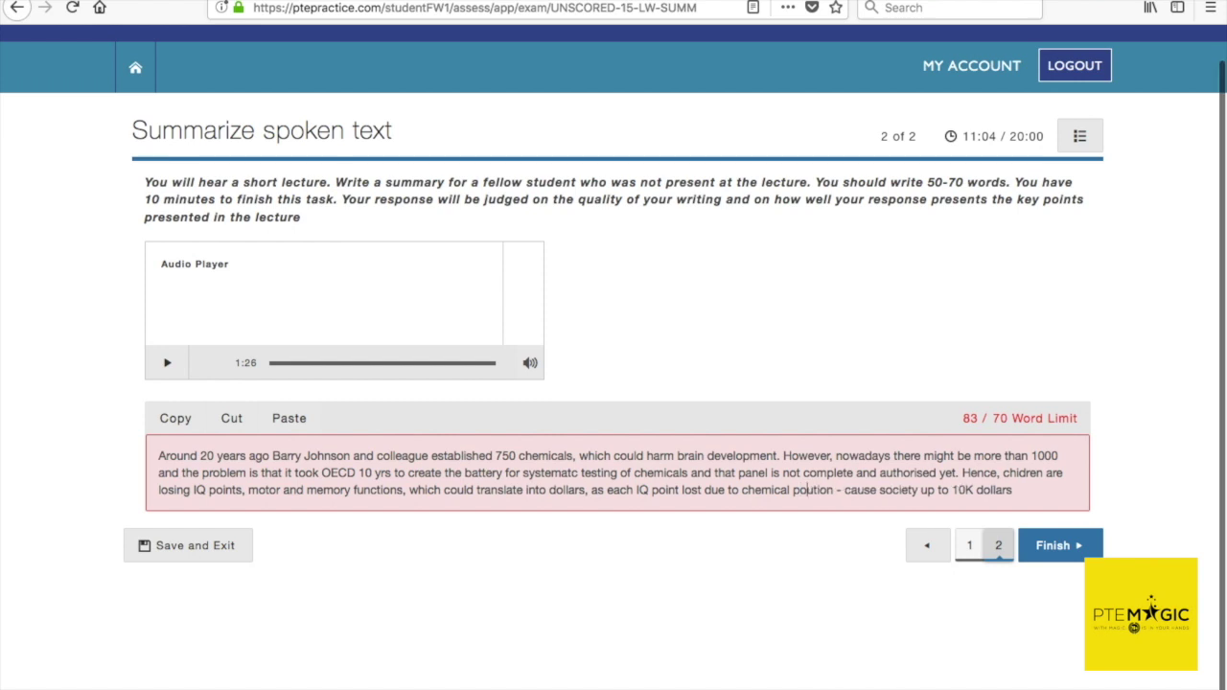
text(ll)
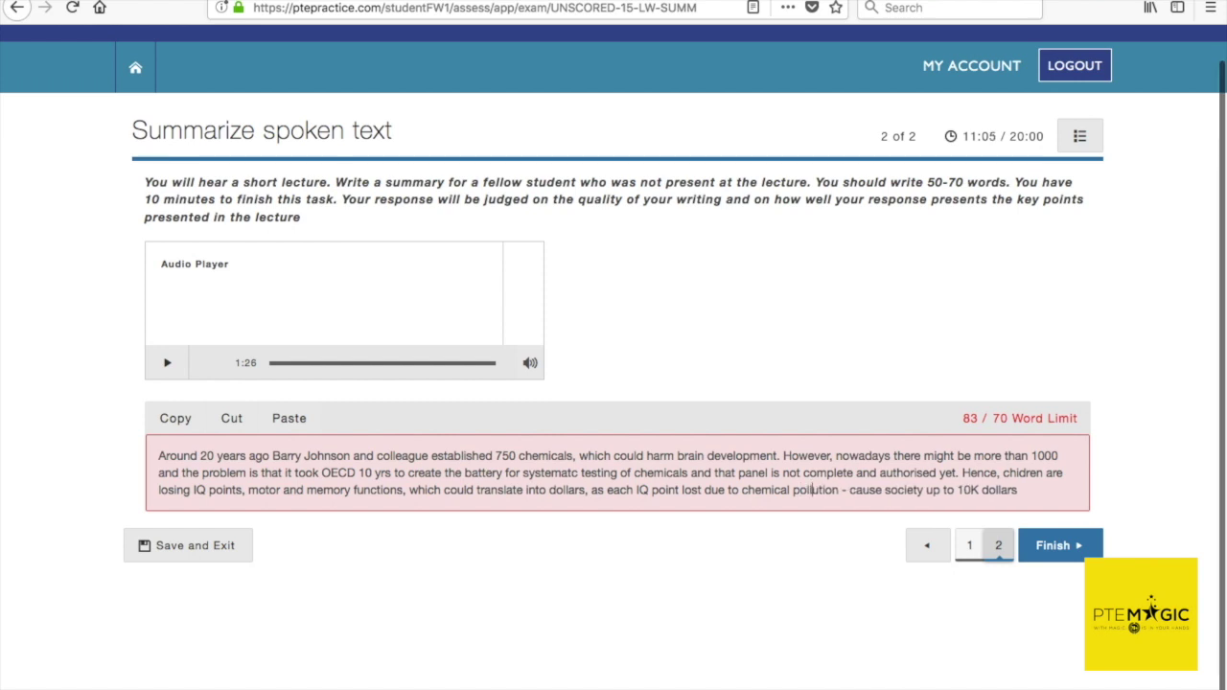
click(850, 490)
key(BackSpace)
key(BackSpace)
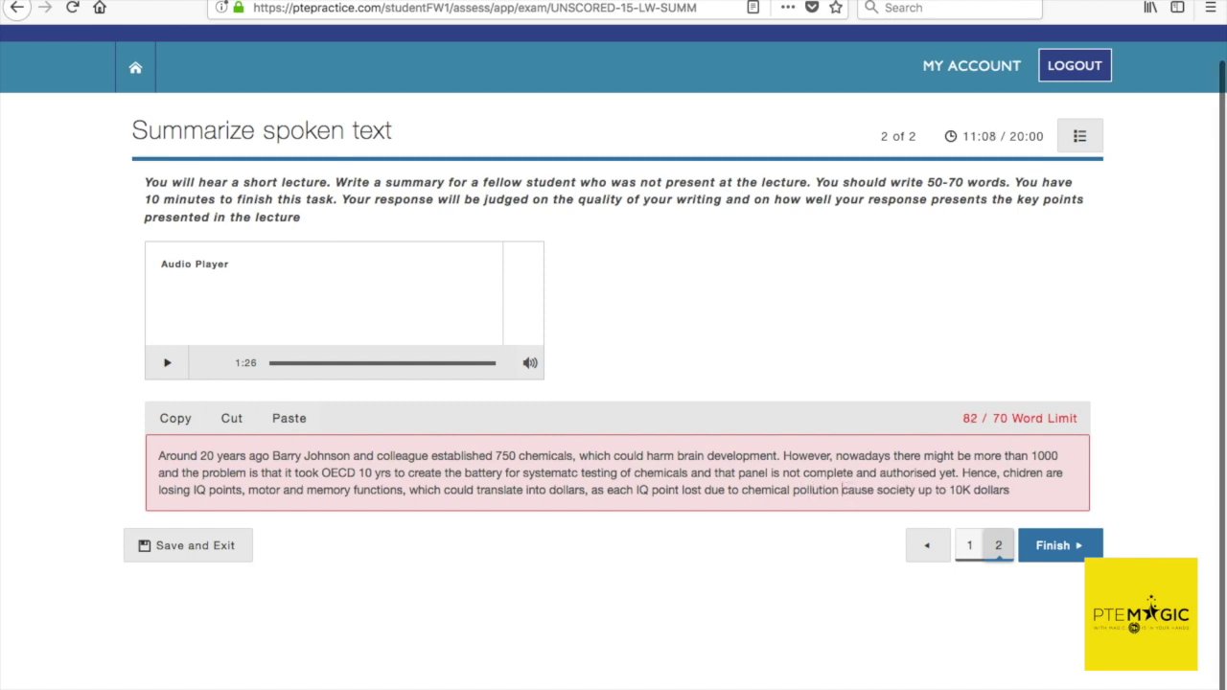
click(872, 490)
text(s)
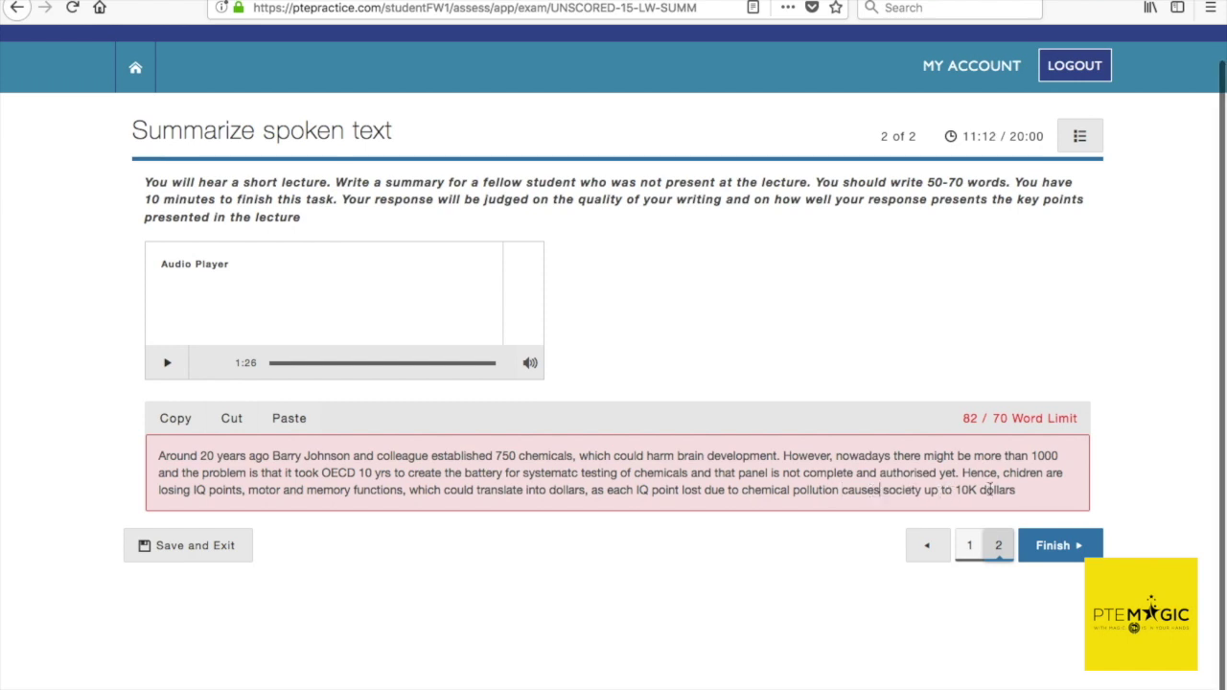
click(979, 489)
key(BackSpace)
key(BackSpace)
key(BackSpace)
key(BackSpace)
key(BackSpace)
key(BackSpace)
key(BackSpace)
key(BackSpace)
key(BackSpace)
key(BackSpace)
key(BackSpace)
text($ 10,000.)
click(962, 490)
key(BackSpace)
key(BackSpace)
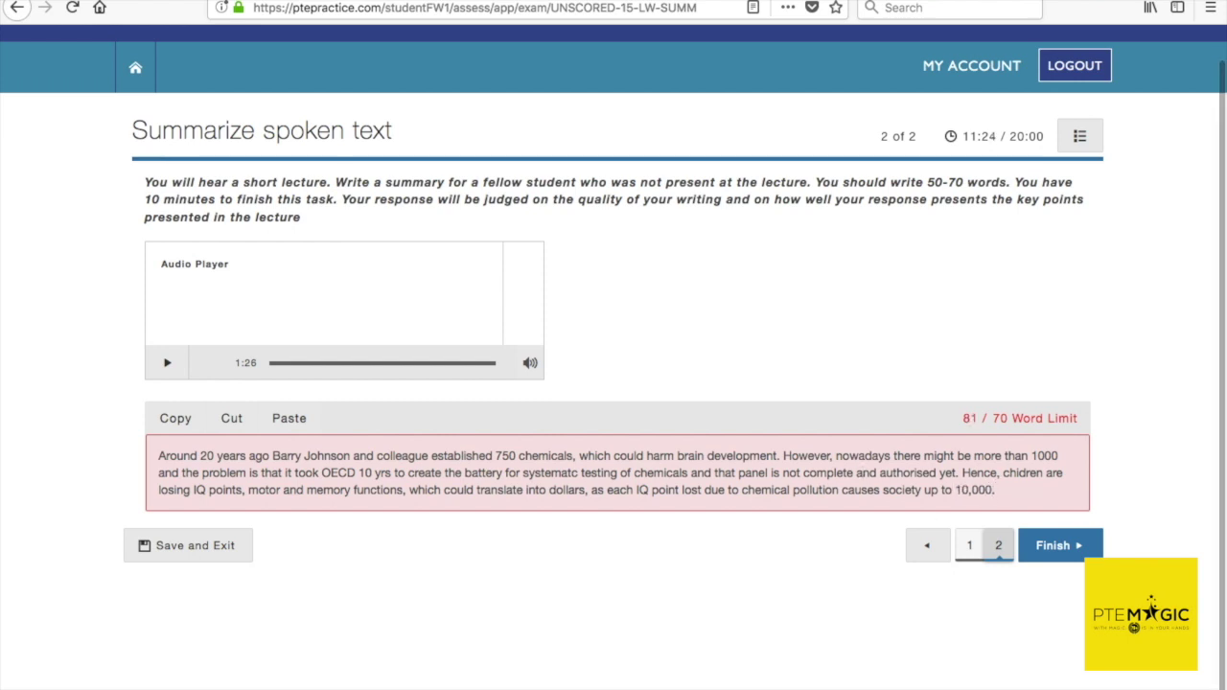
text(dollars)
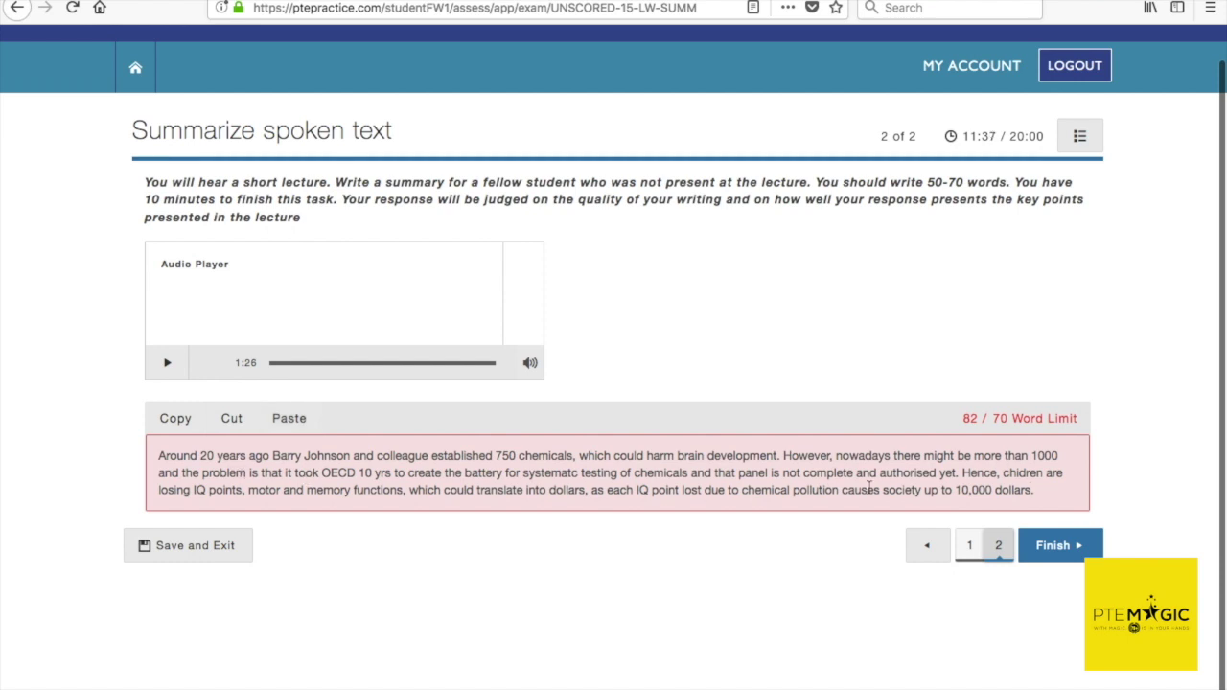
Delete the clause from 'nowadays' through 'that' and change 'yrs' to 'years'.
drag(836, 458, 284, 476)
key(BackSpace)
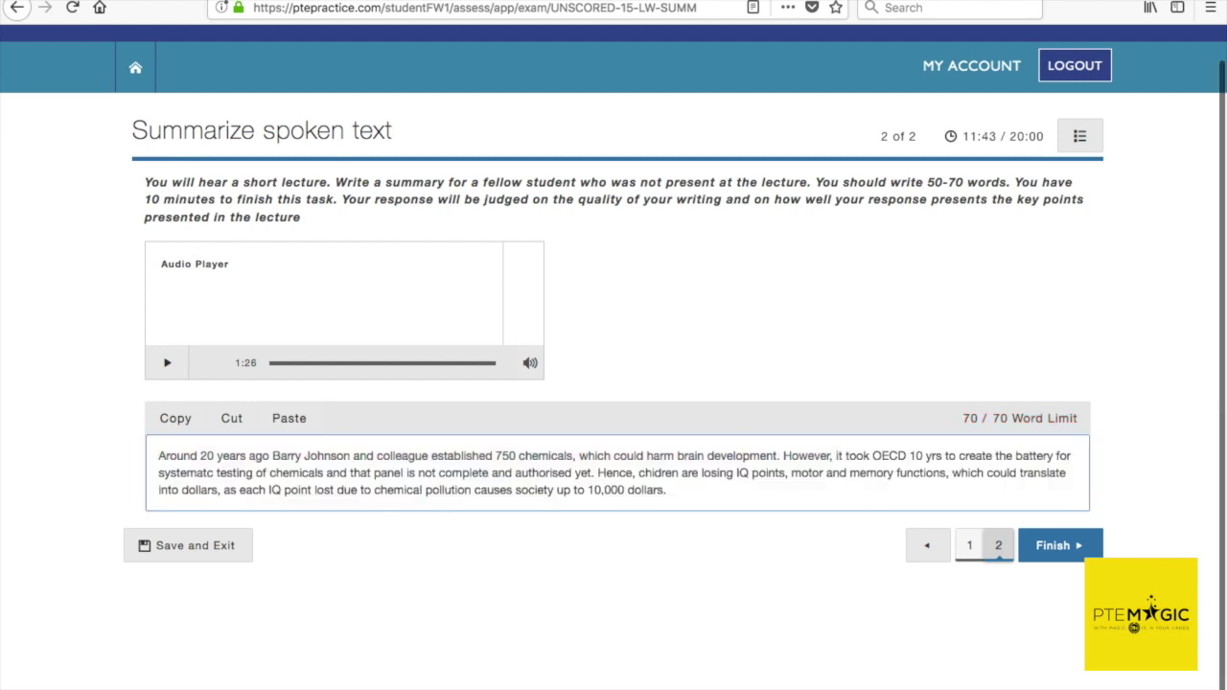
click(943, 456)
key(BackSpace)
key(BackSpace)
text(ears)
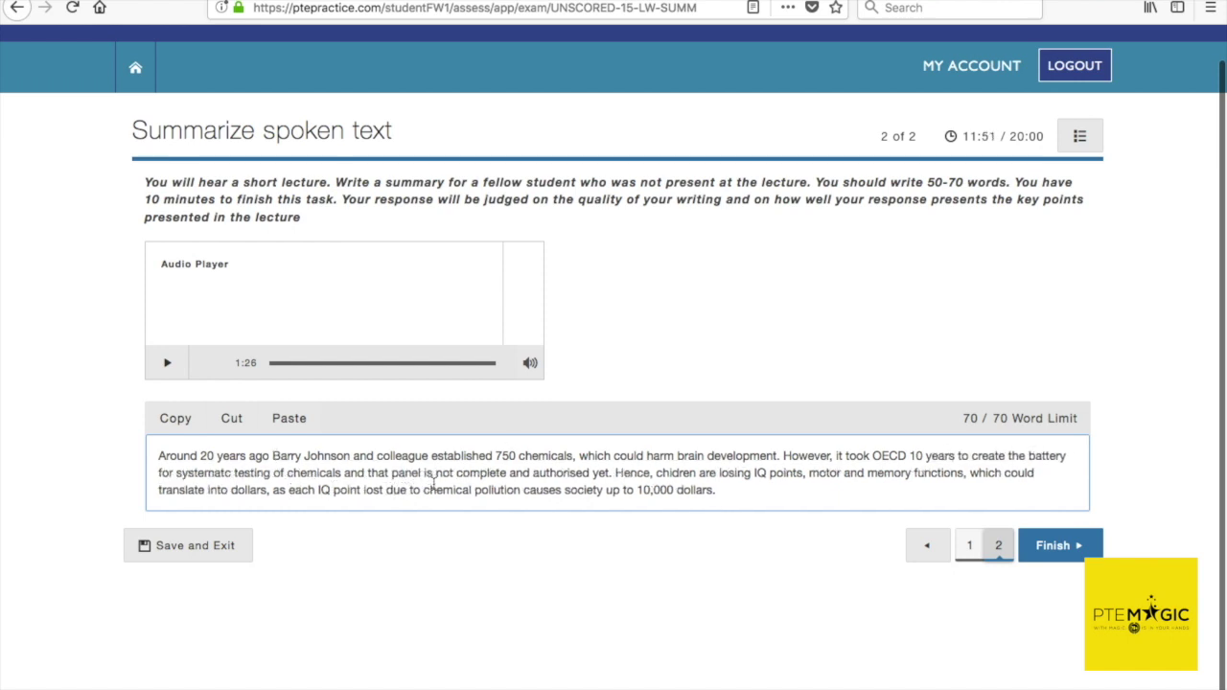
Add a comma after 'chemicals' and move 'yet' to read 'not yet complete and authorised.'.
click(343, 473)
text(,)
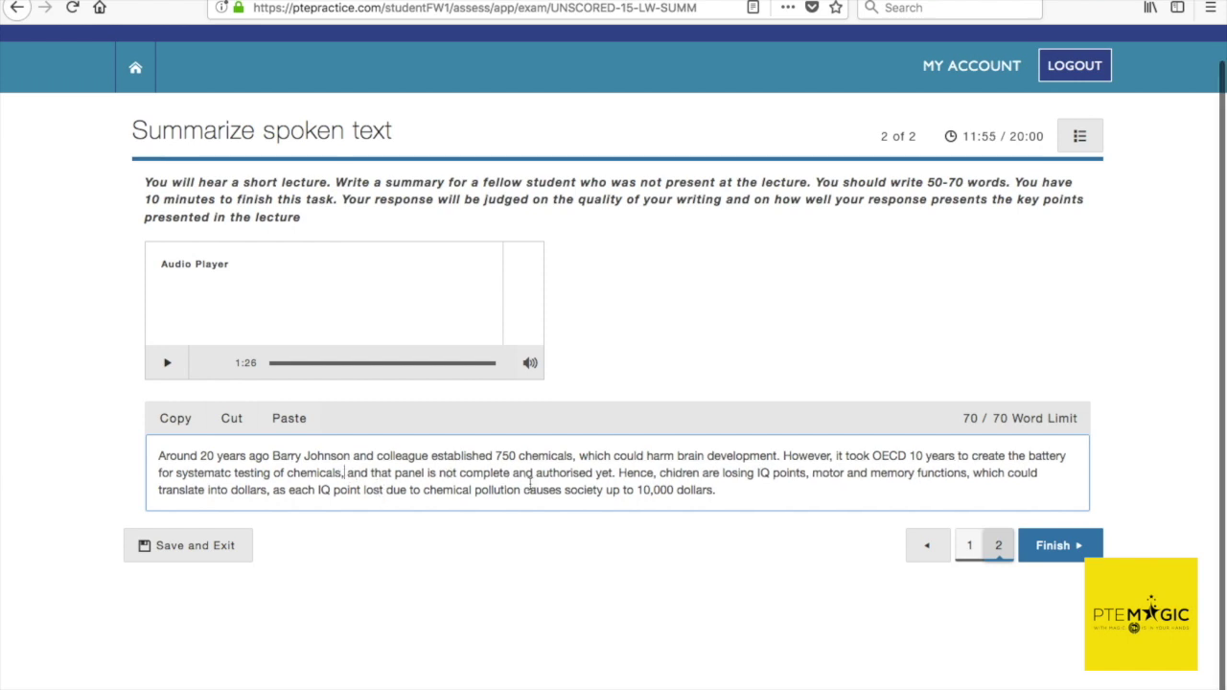
double_click(603, 472)
key(BackSpace)
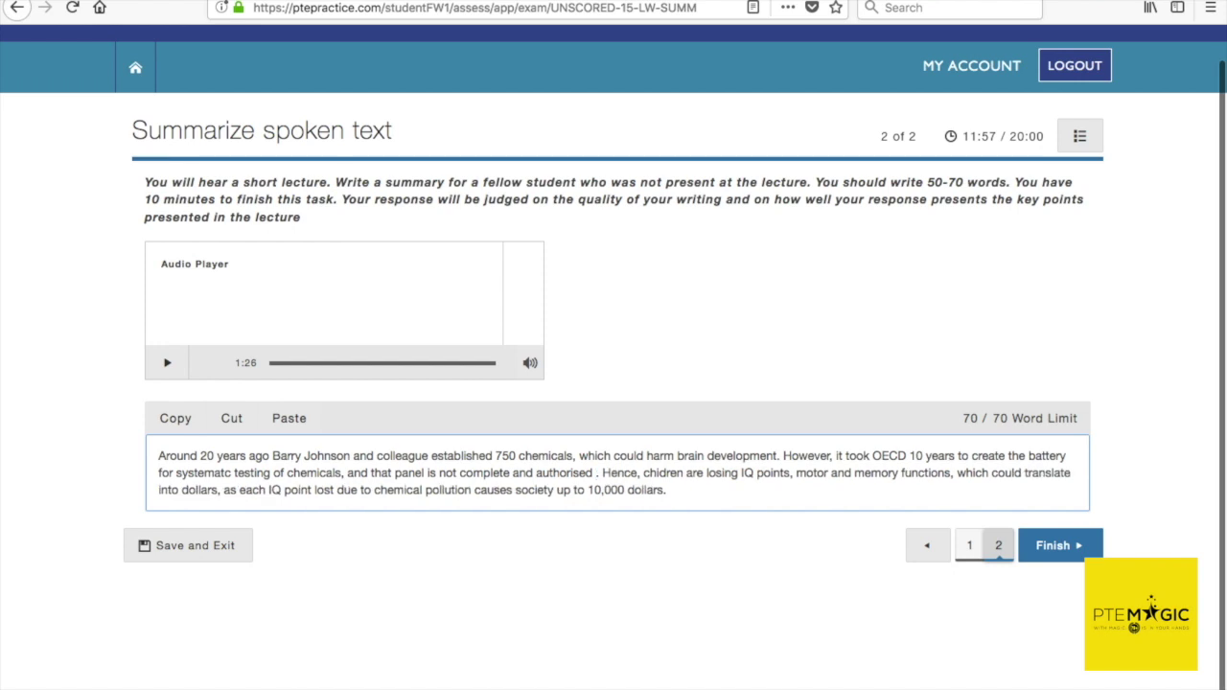
key(BackSpace)
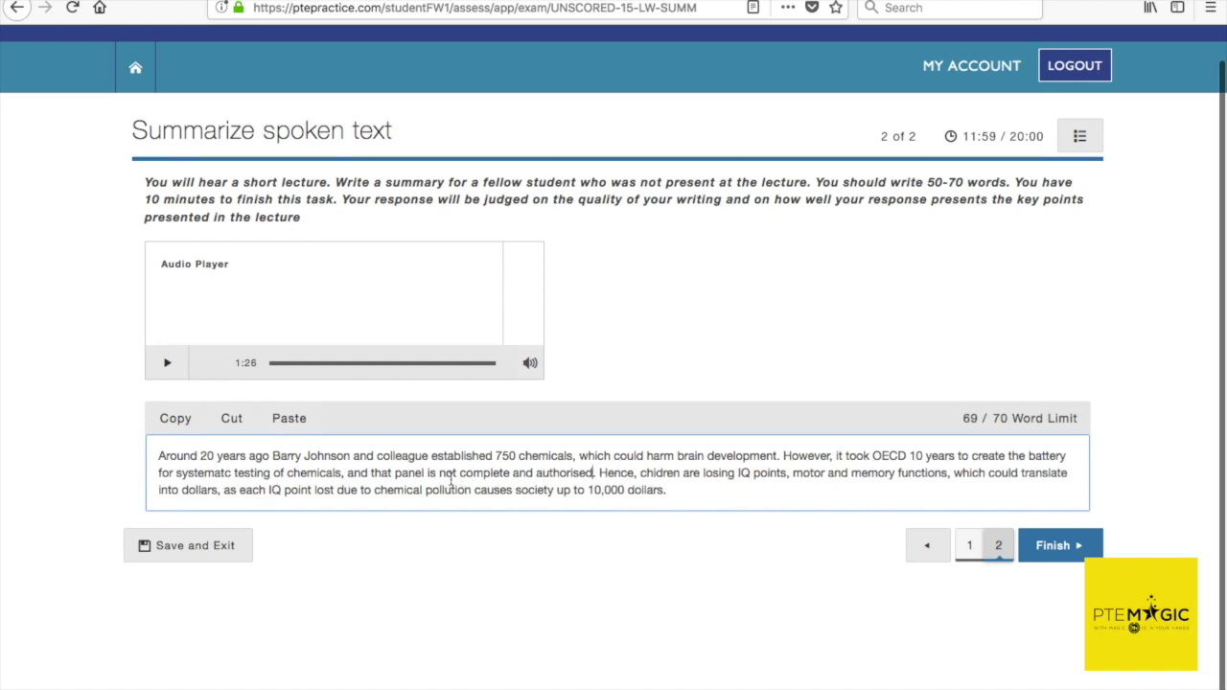
click(457, 475)
text(yet)
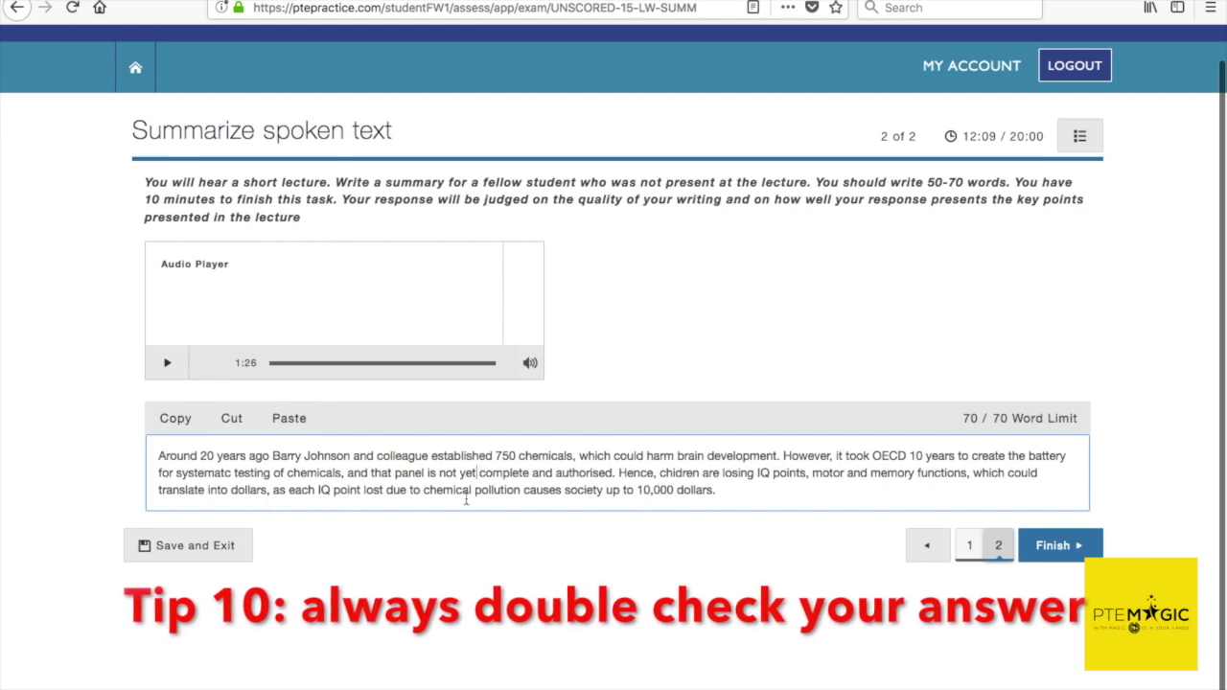
Submit the 70-word summary with Finish and confirm with OK in the Submit Activity dialog.
click(721, 499)
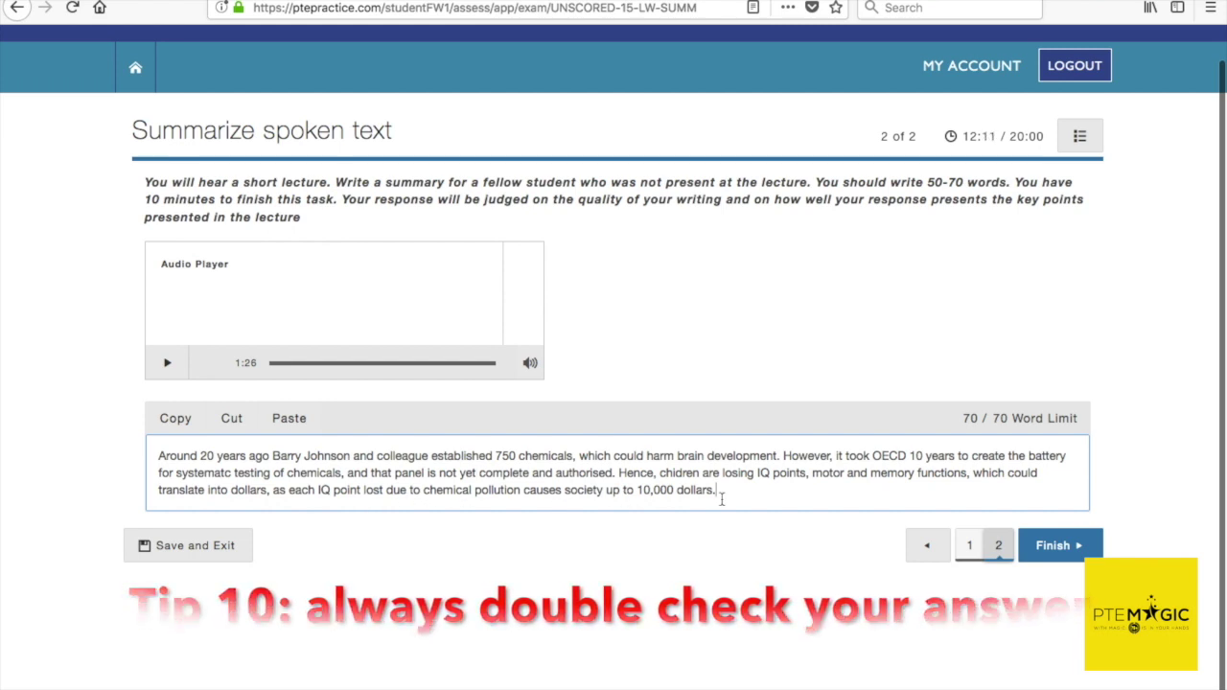
click(1036, 546)
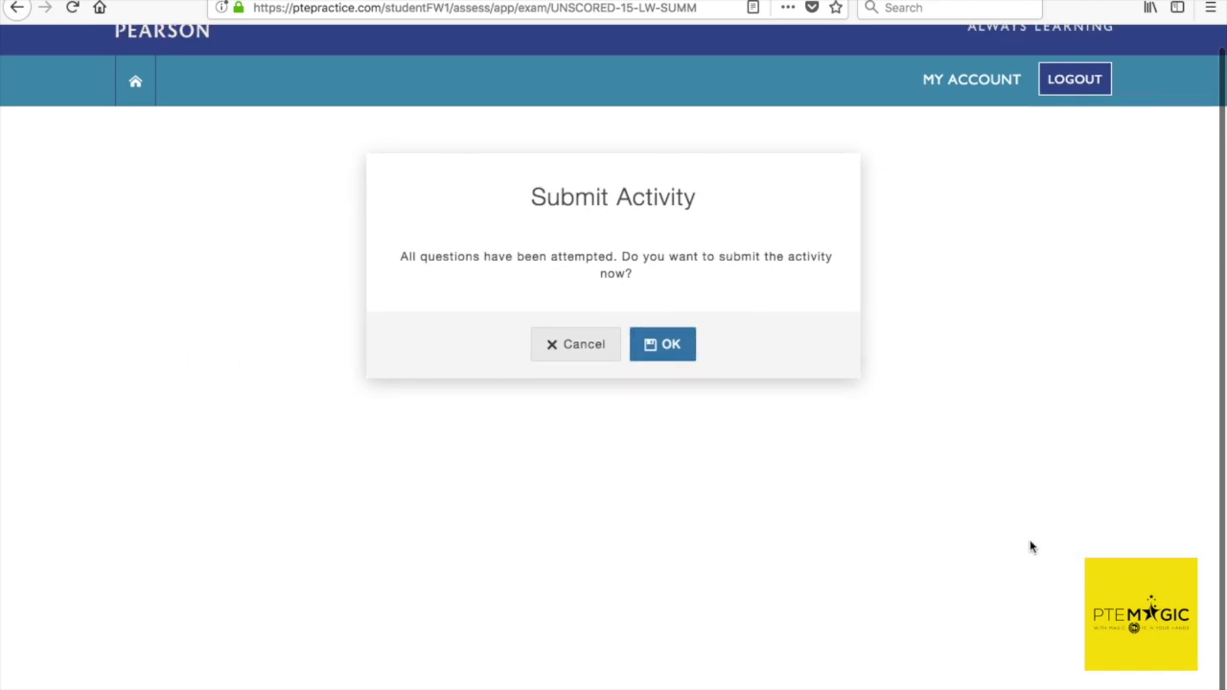
click(680, 344)
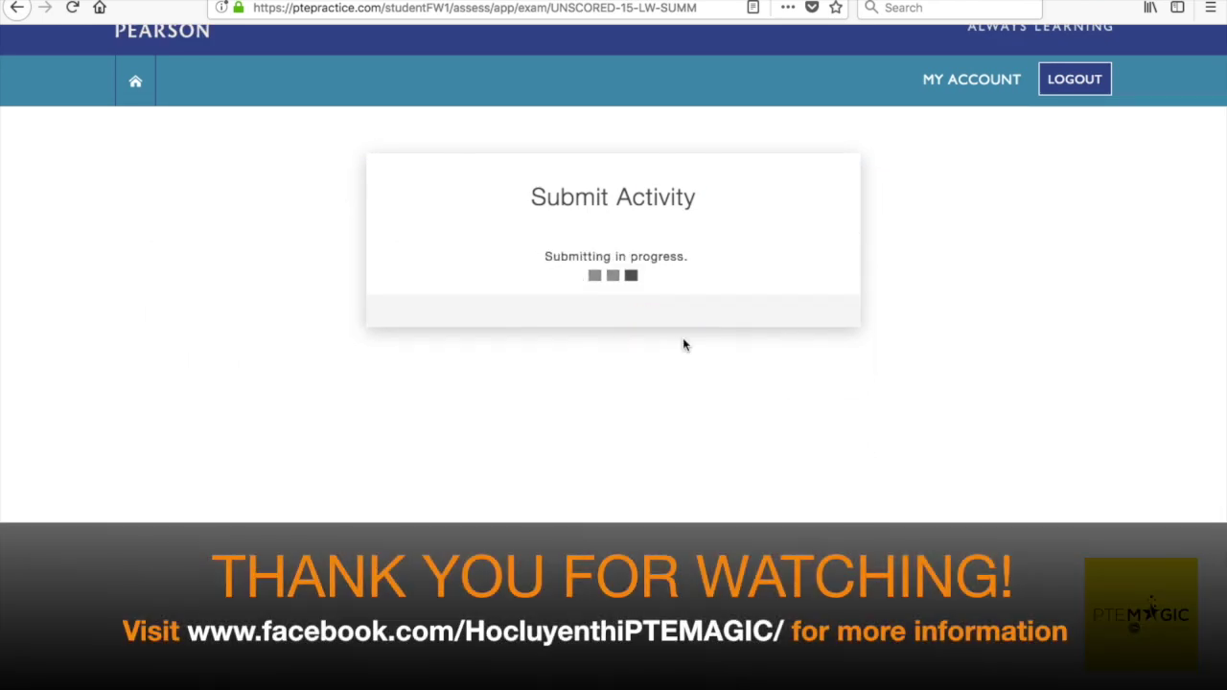